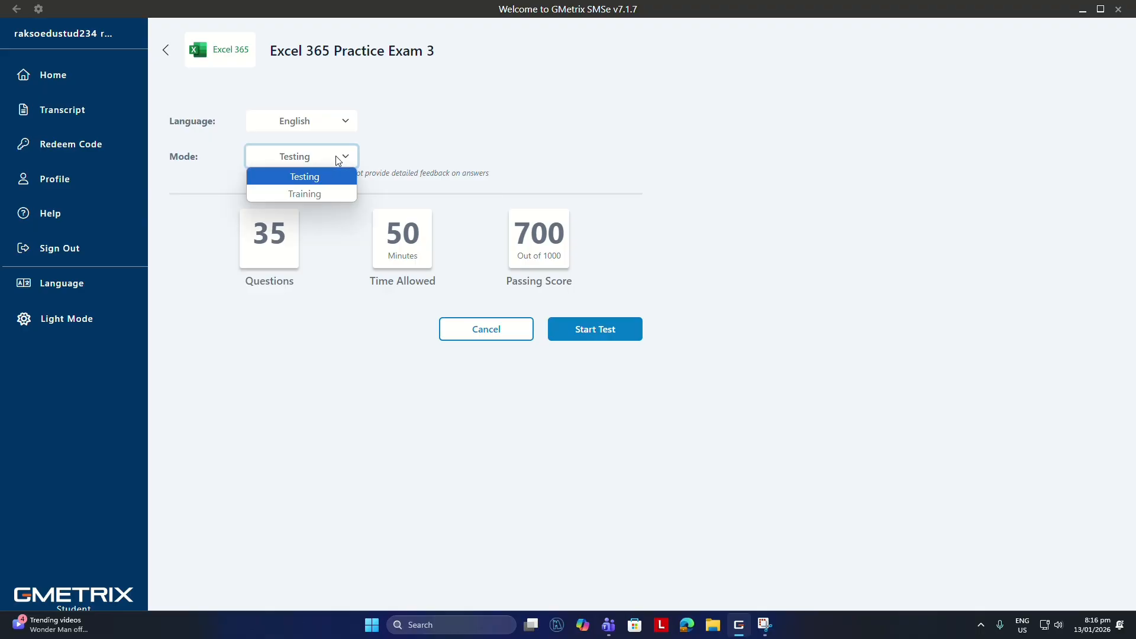
Start Excel 365 Practice Exam 3 in Training mode and show the instructions for Task 1 of the first project.
left_click(310, 196)
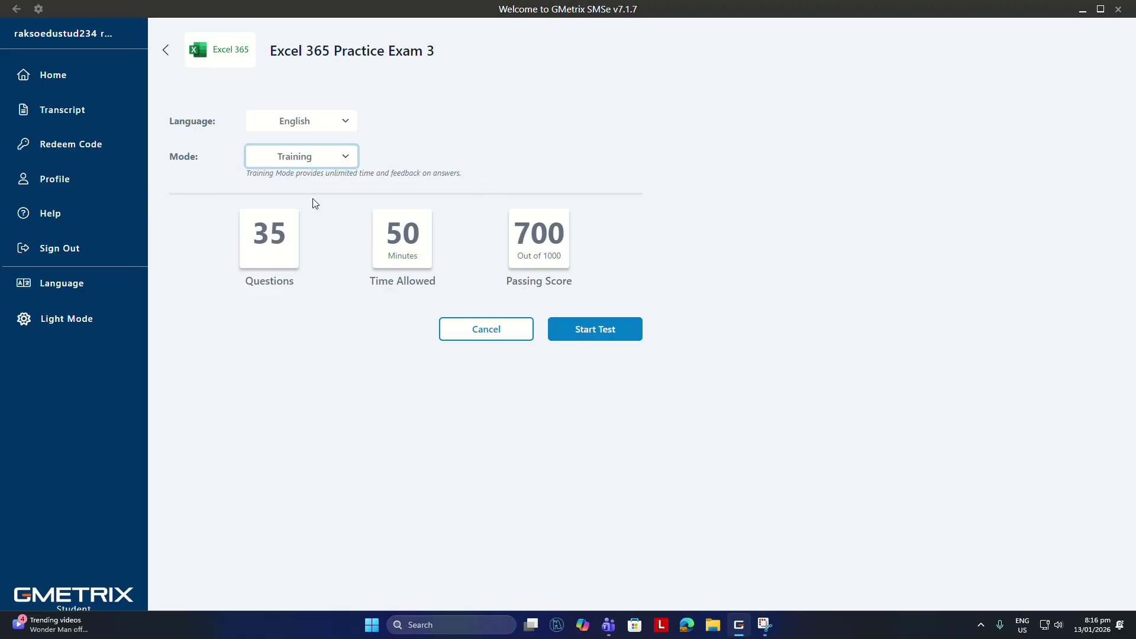
left_click(613, 335)
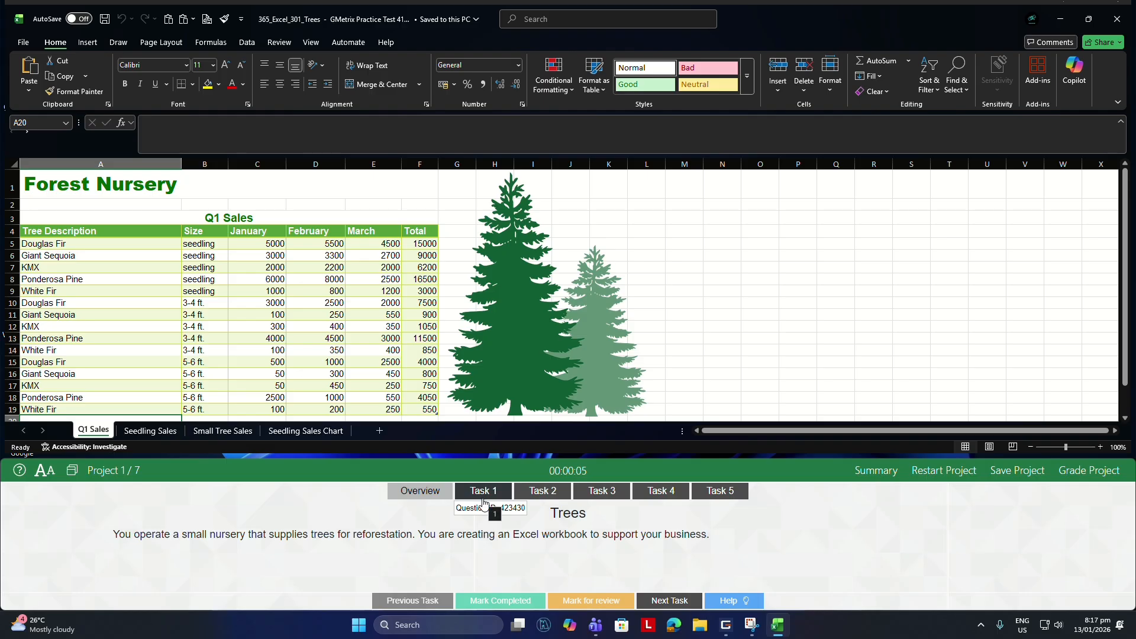
left_click(488, 495)
left_click(488, 495)
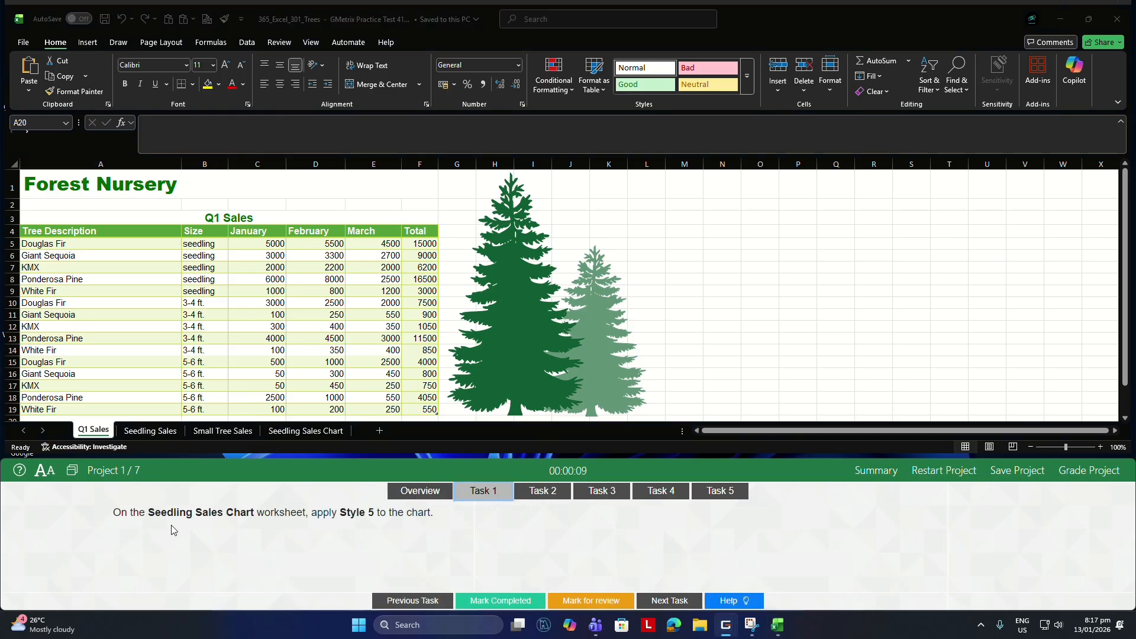
Apply Style 5 to the chart on the Seedling Sales Chart worksheet.
left_click(290, 433)
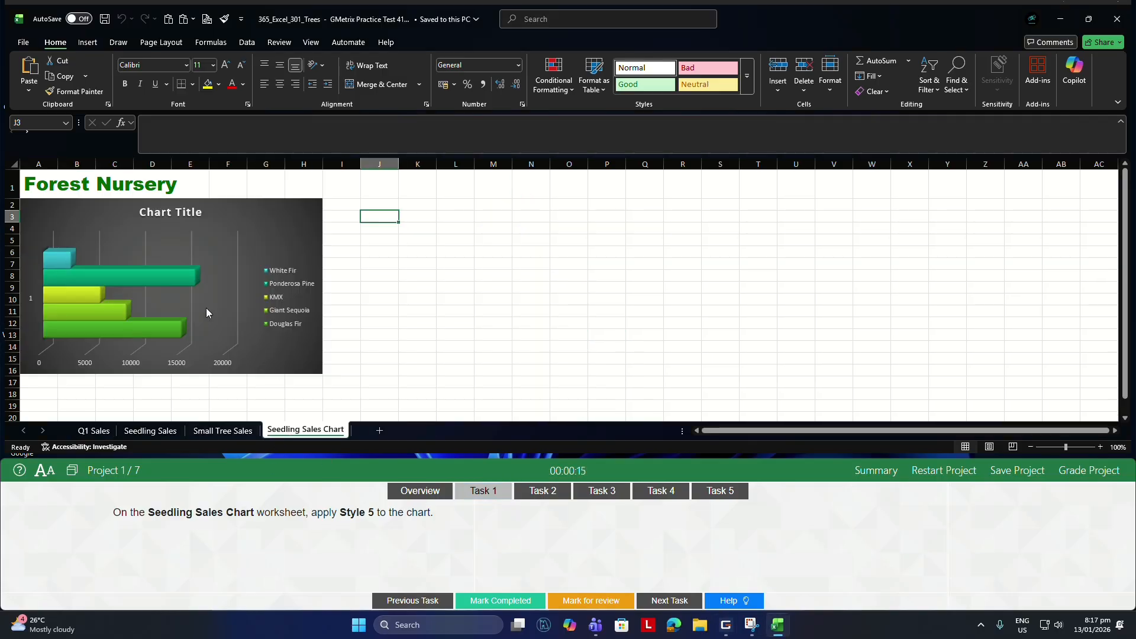
left_click(239, 259)
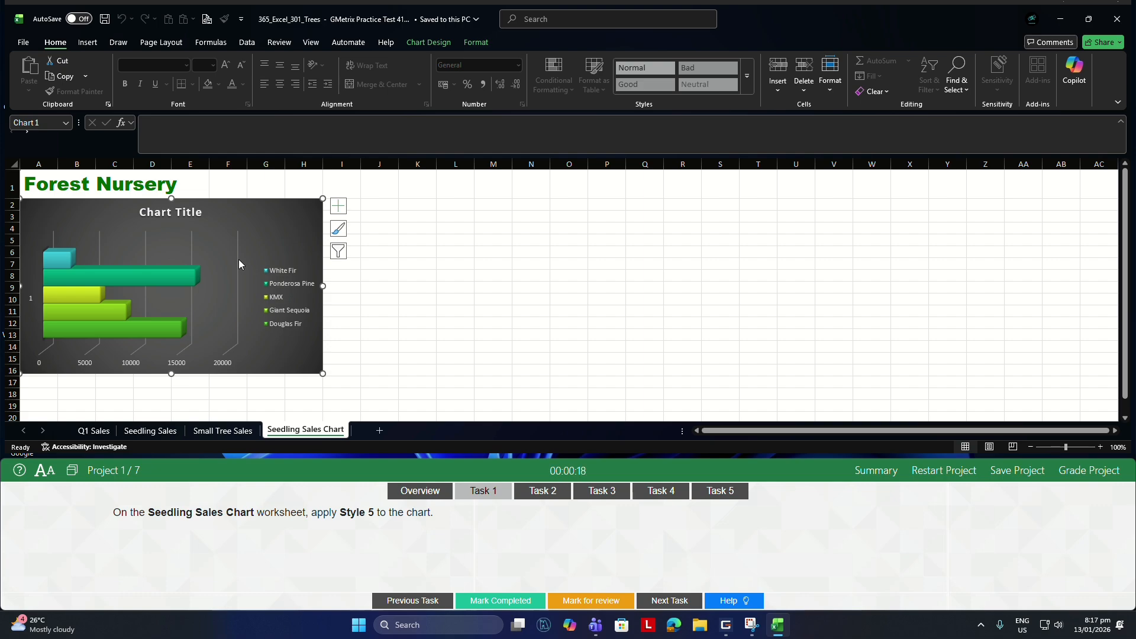
left_click(415, 43)
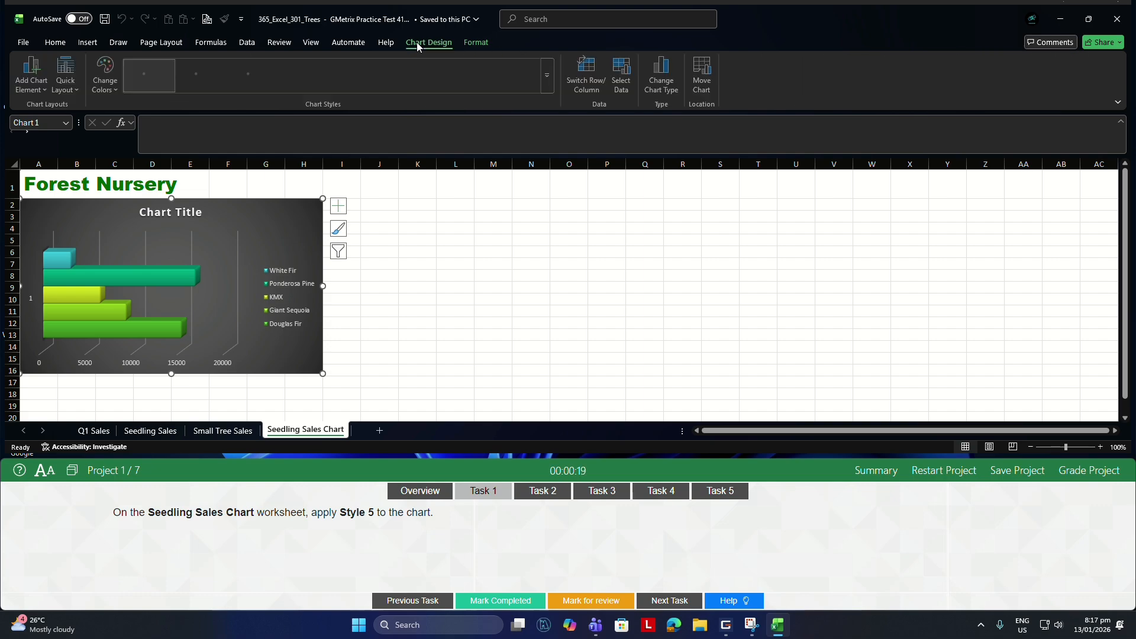
left_click(550, 80)
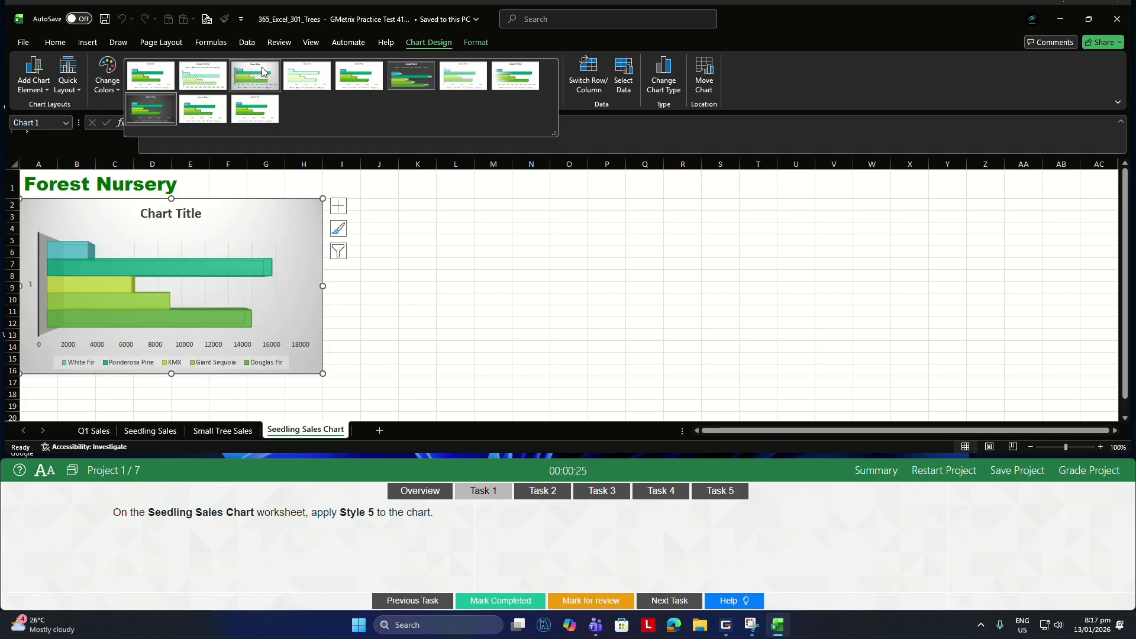
left_click(351, 77)
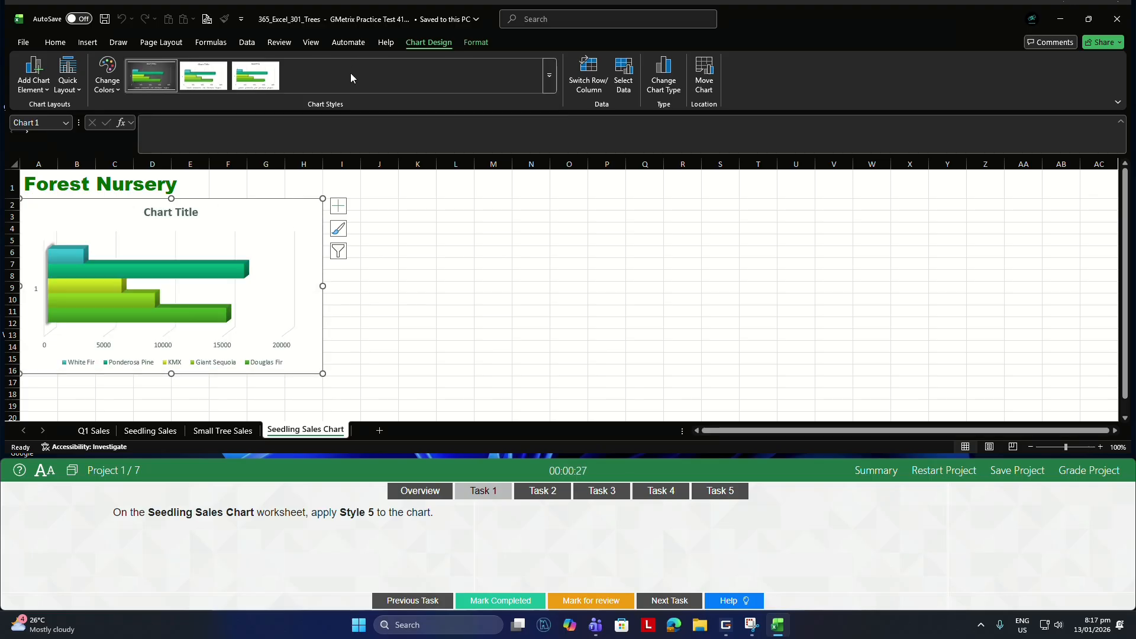
For Task 2, switch the row and column source data of the chart on the Seedling Sales Chart worksheet.
left_click(541, 492)
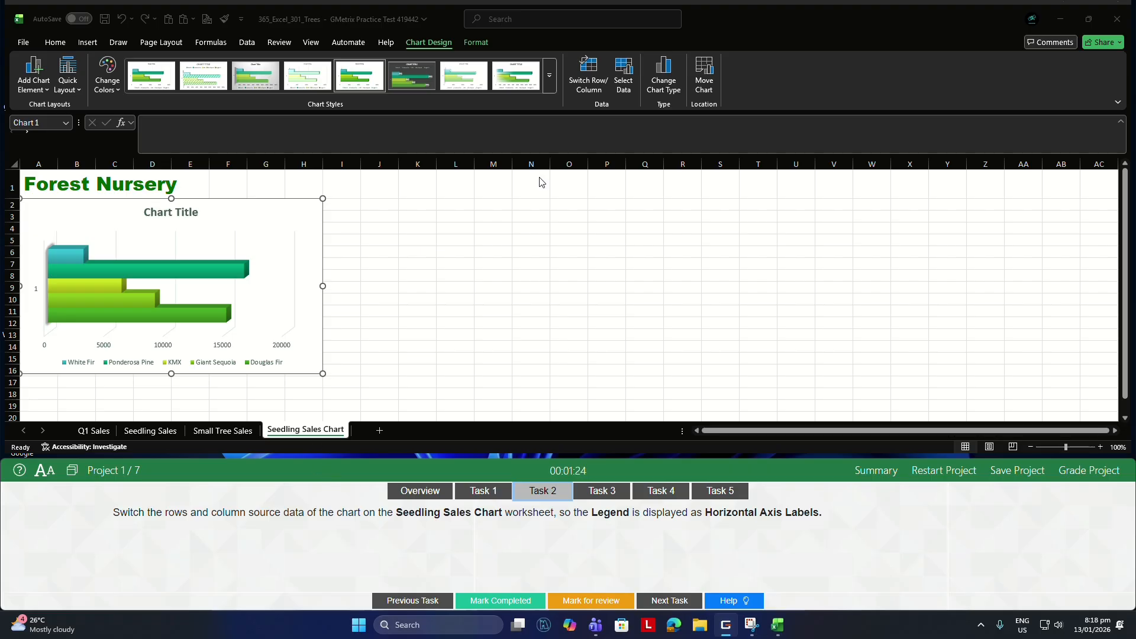
left_click(591, 89)
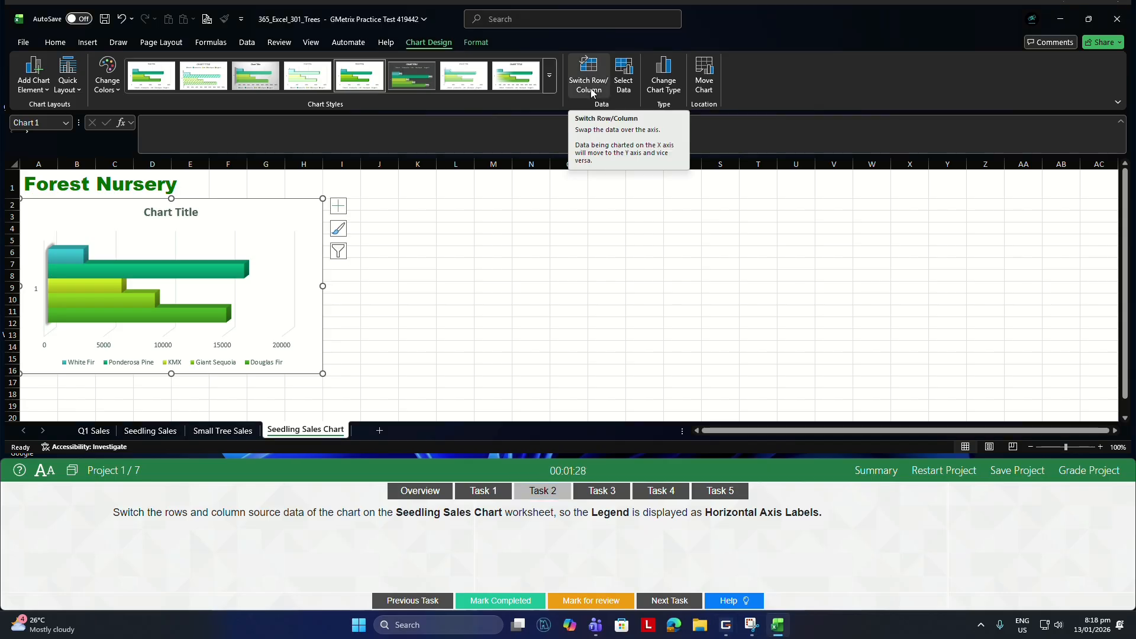
left_click(591, 88)
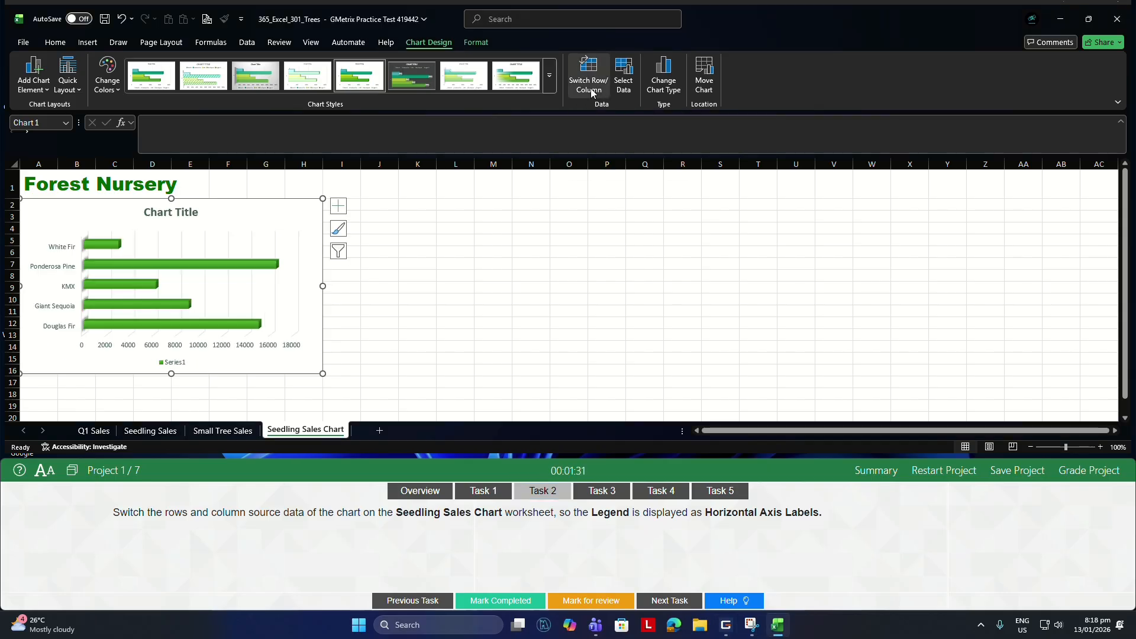
For Task 3, insert "Page 1 of ?" page numbering in the header of the Q1 Sales worksheet.
left_click(602, 490)
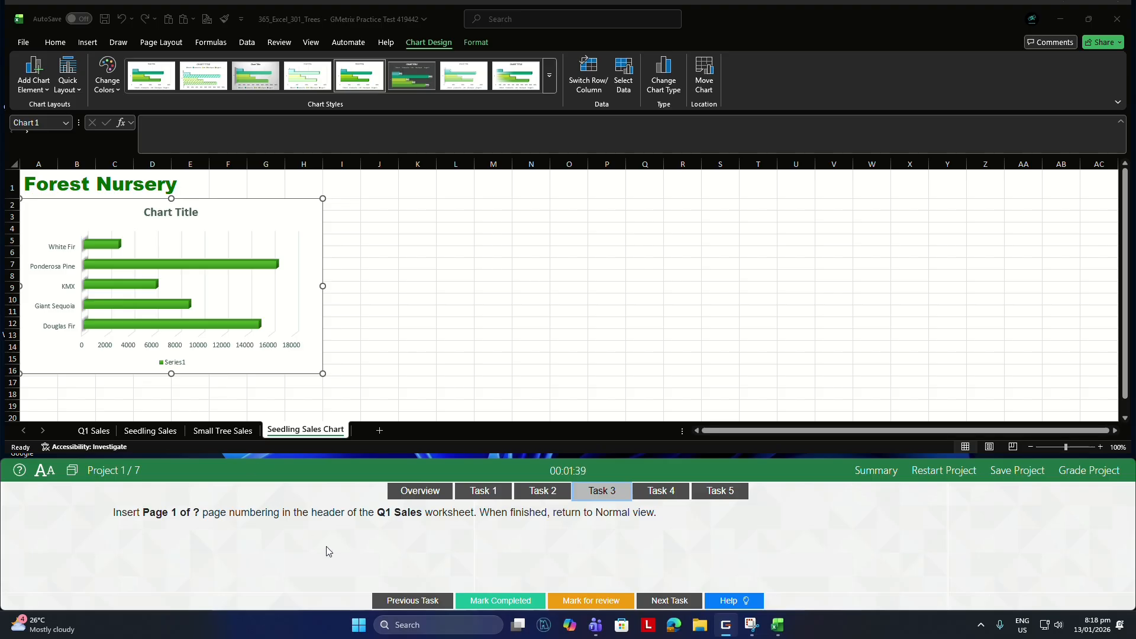
left_click(94, 432)
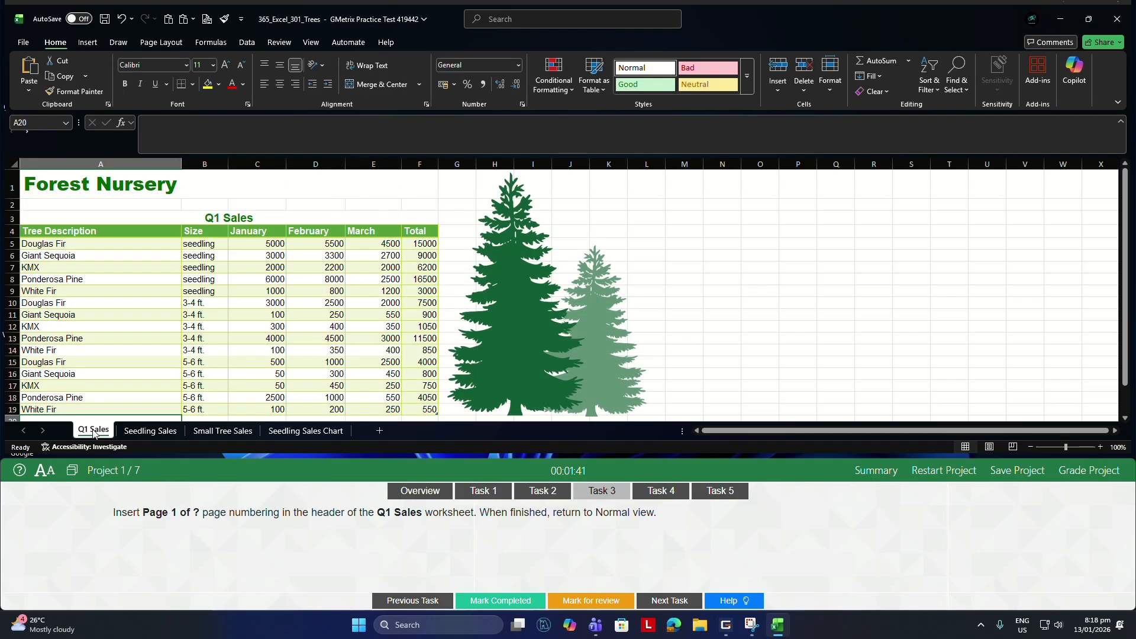
left_click(161, 44)
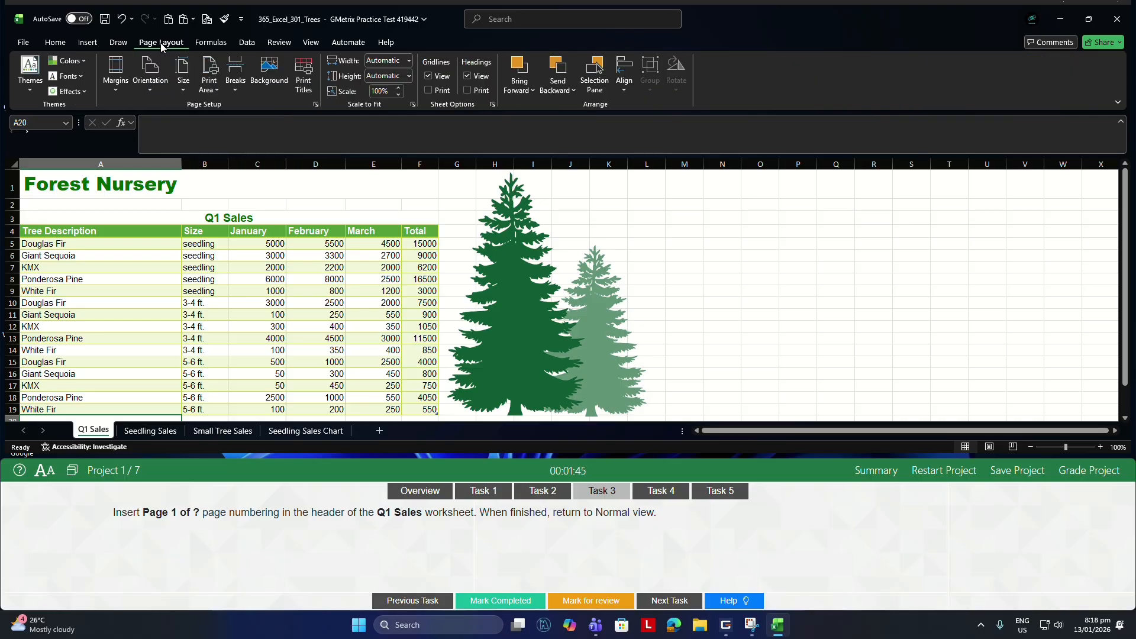
left_click(315, 105)
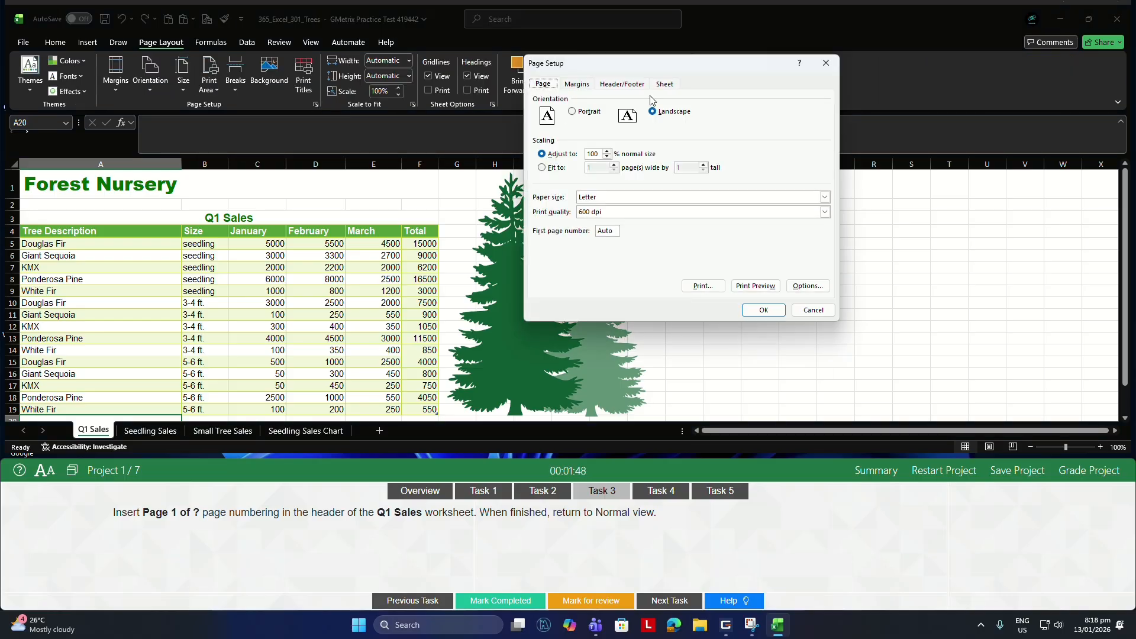
left_click(628, 85)
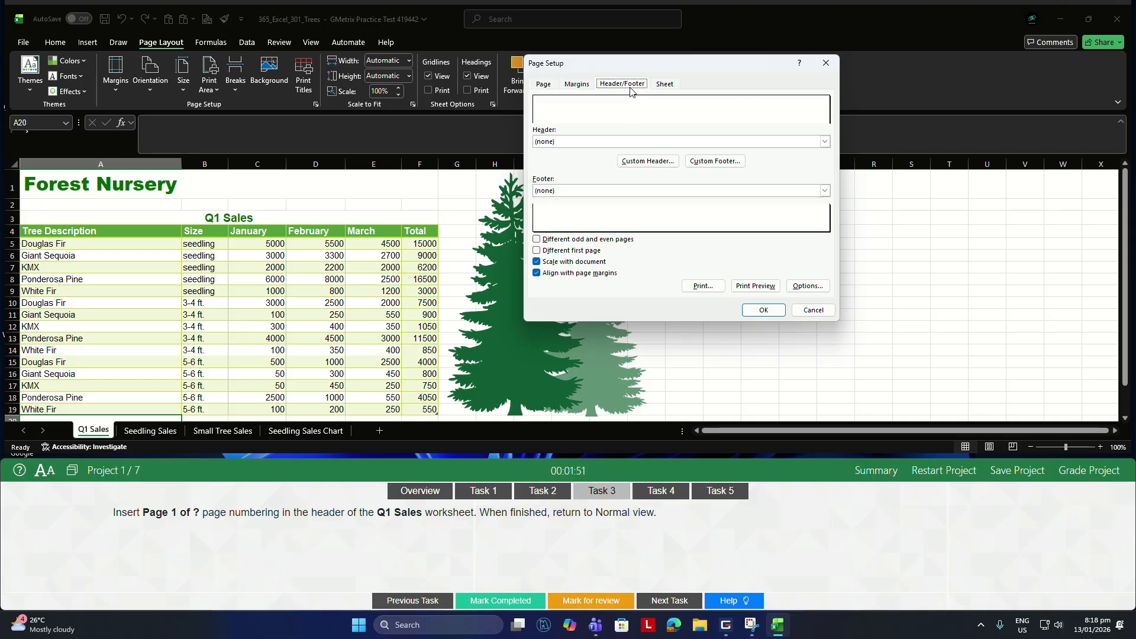
left_click(825, 141)
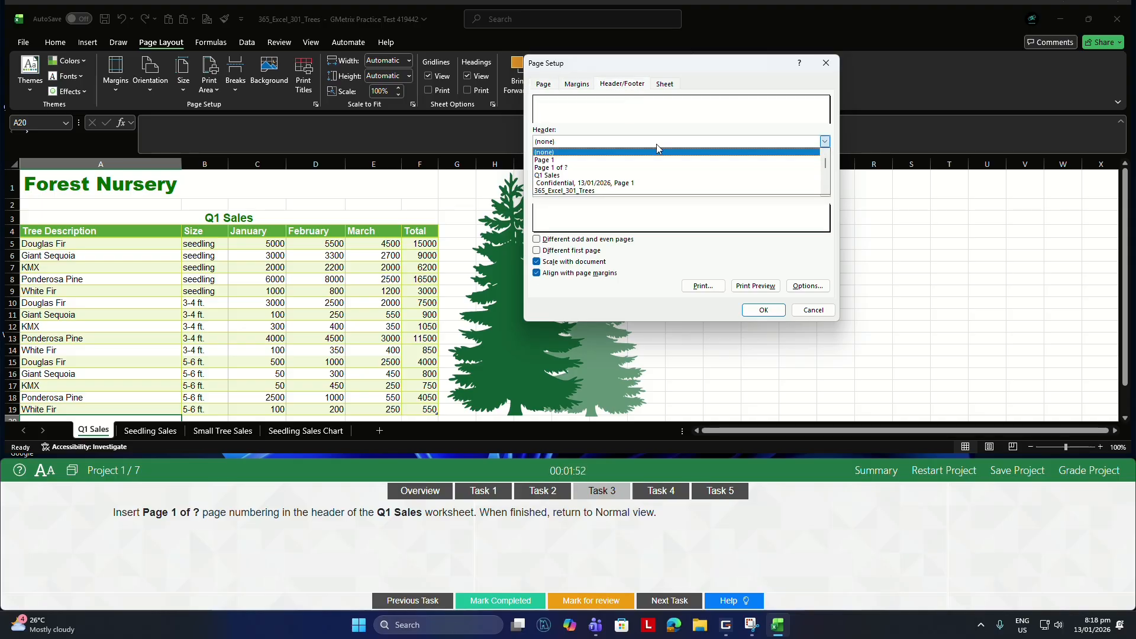
left_click(567, 168)
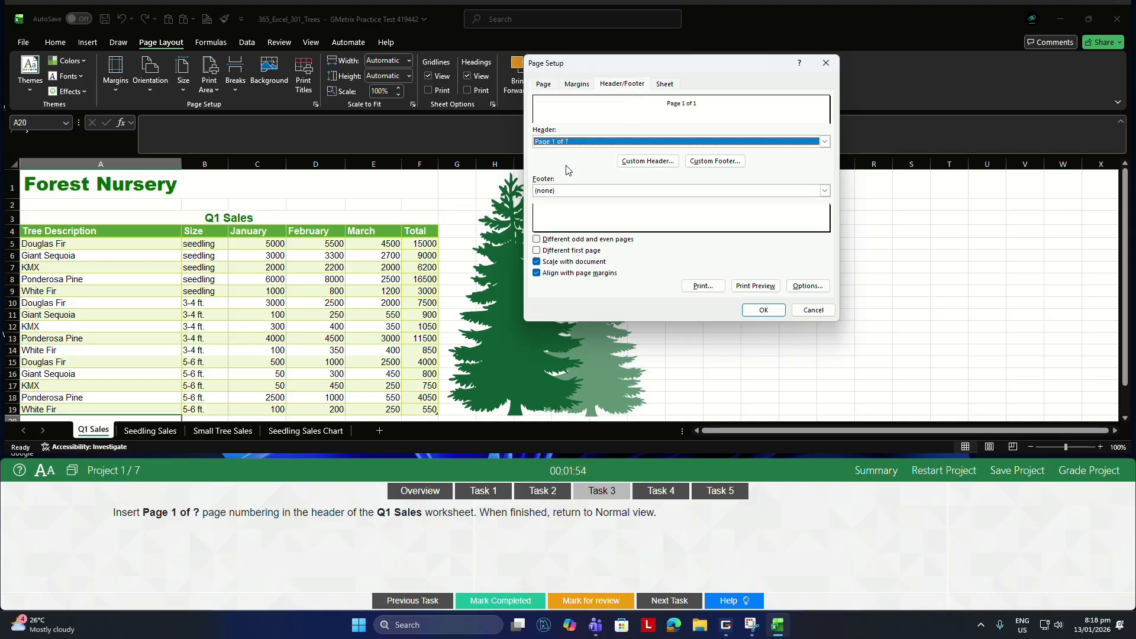
left_click(763, 311)
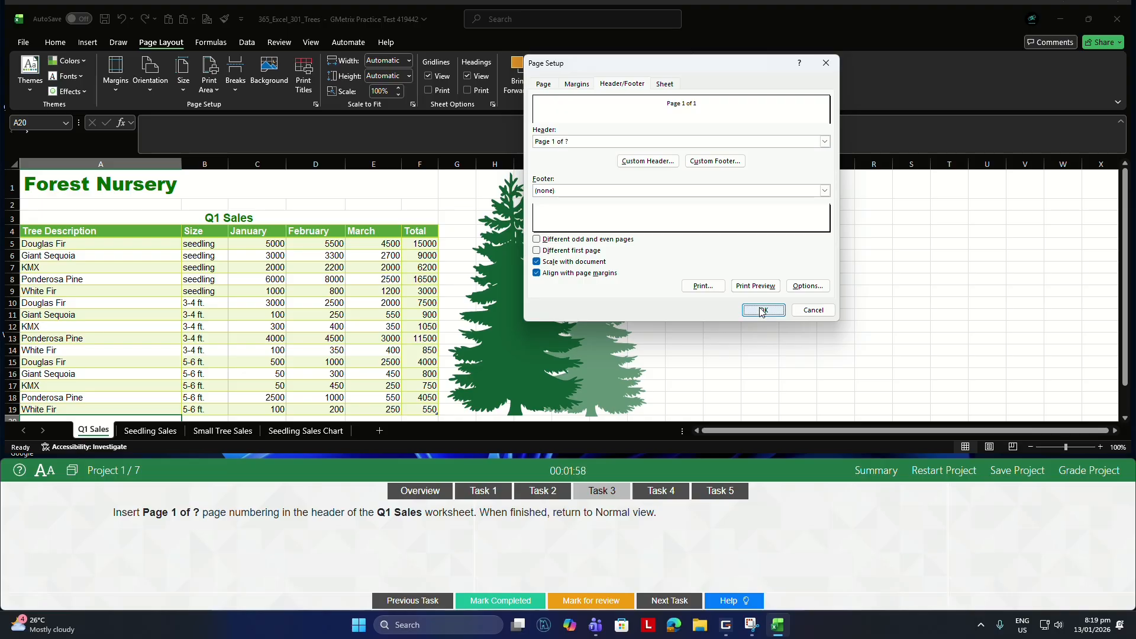
For Task 4, copy A4:E9 from the Q1 Sales worksheet and paste it transposed at A4 on the Seedling Sales worksheet.
left_click(661, 491)
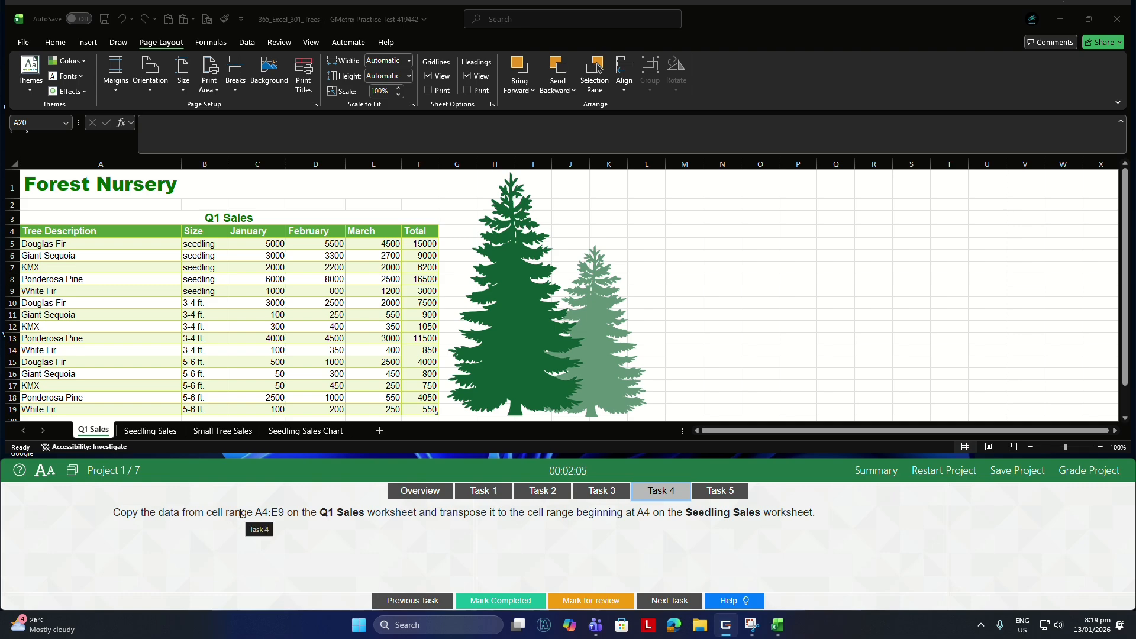
left_click(53, 229)
left_click_drag(53, 229, 362, 296)
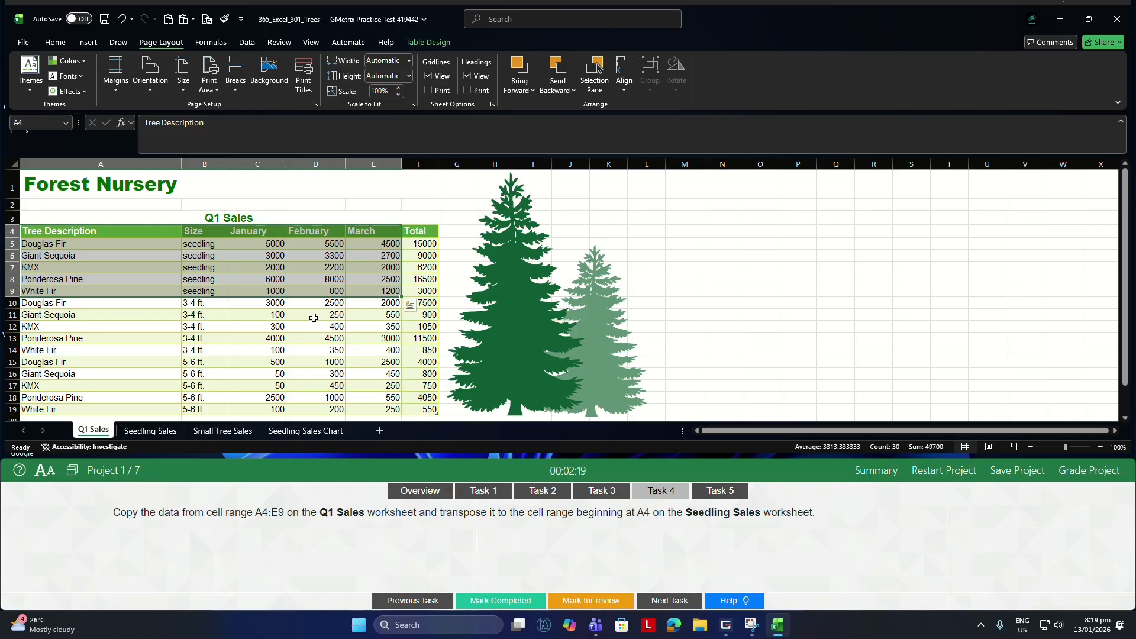
key("ctrl+c")
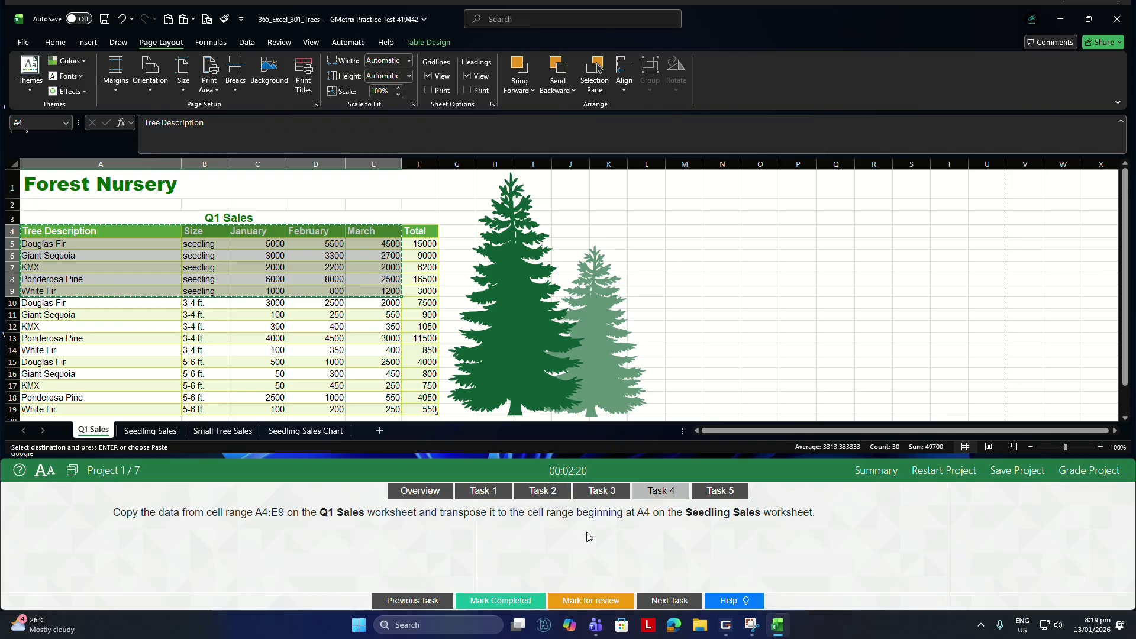
left_click(142, 432)
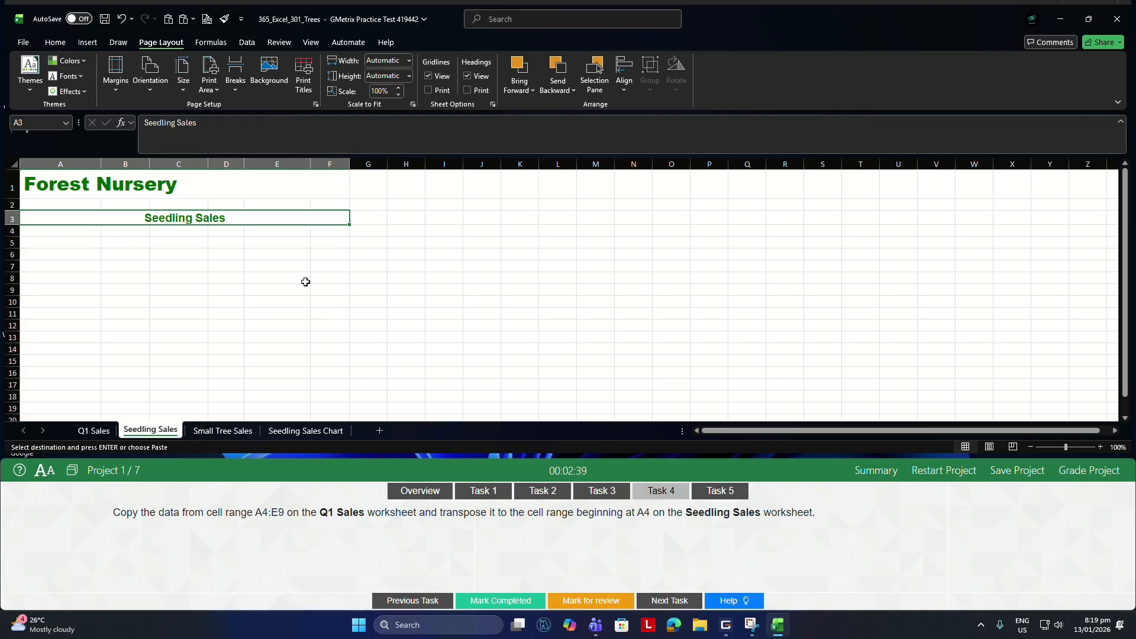
left_click(70, 233)
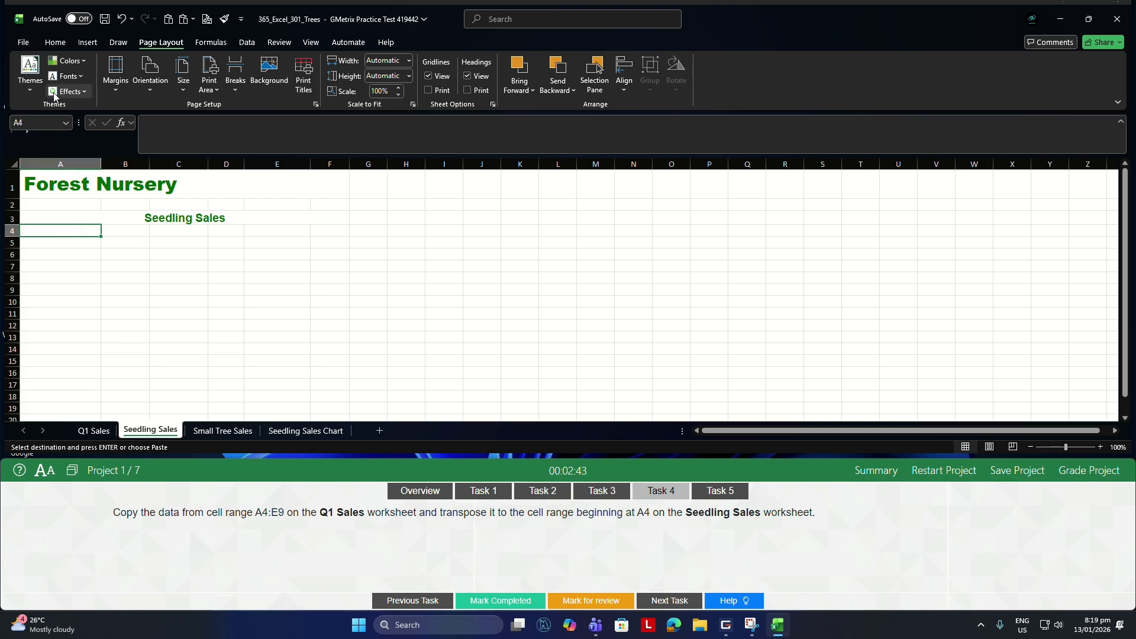
left_click(58, 44)
left_click(26, 93)
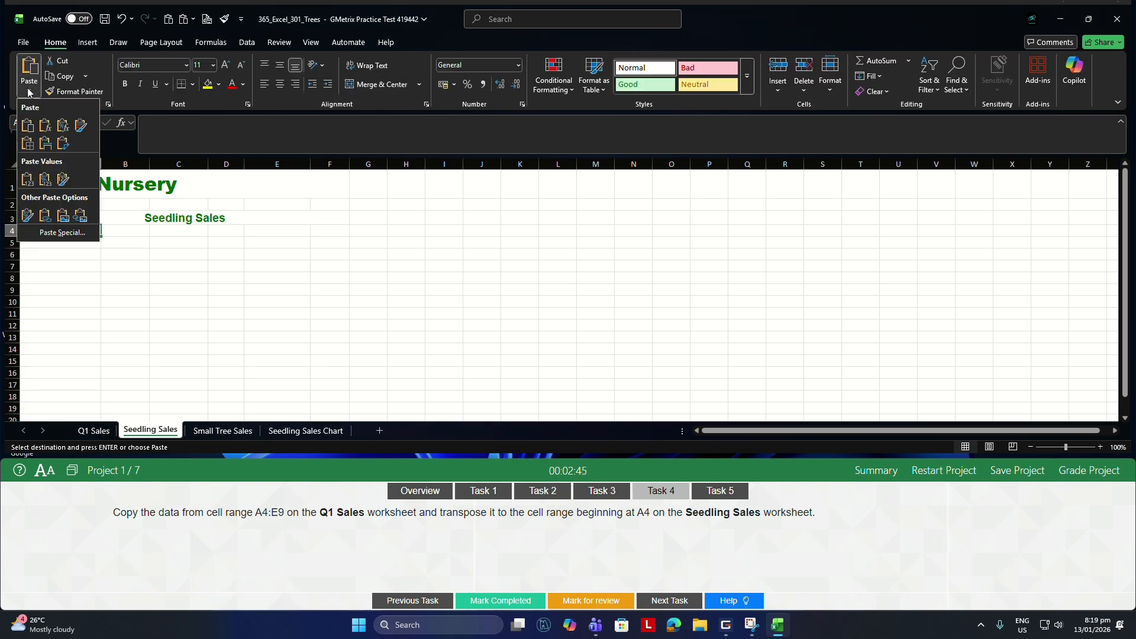
left_click(66, 147)
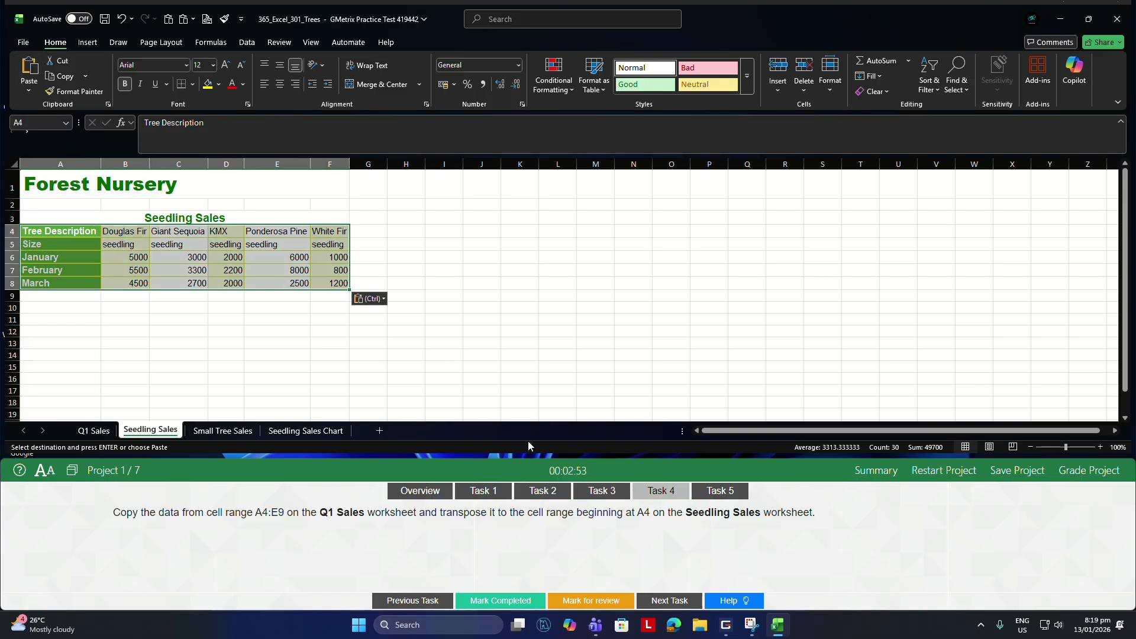
For Task 5, convert the Small Tree Sales table to a normal range, and submit Project 1 for grading to move to Project 2.
left_click(720, 491)
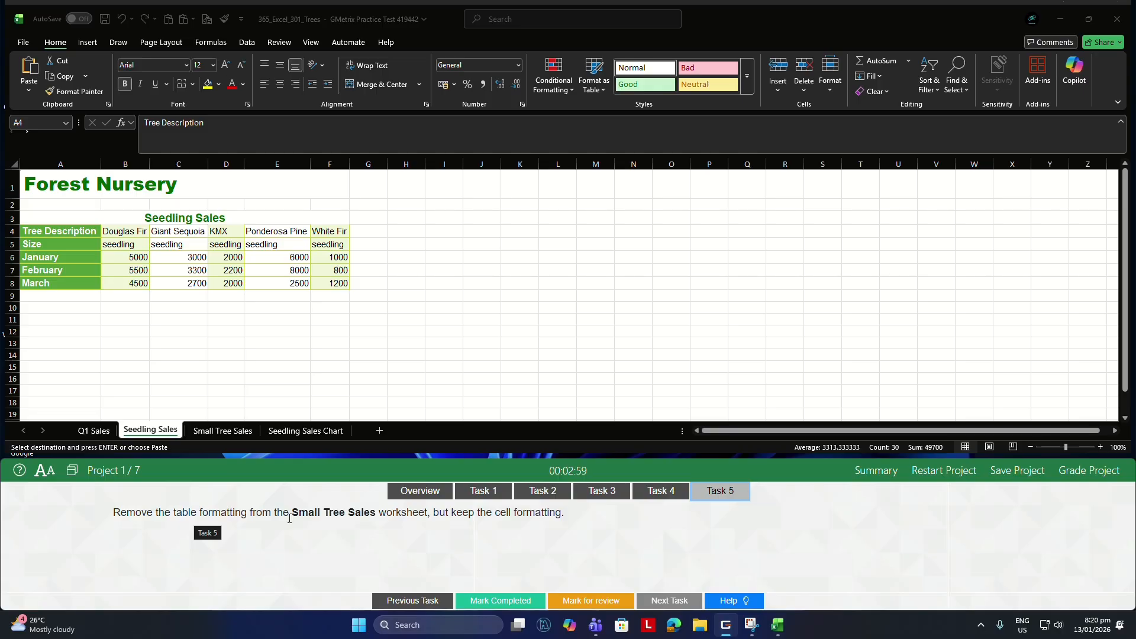
left_click(223, 432)
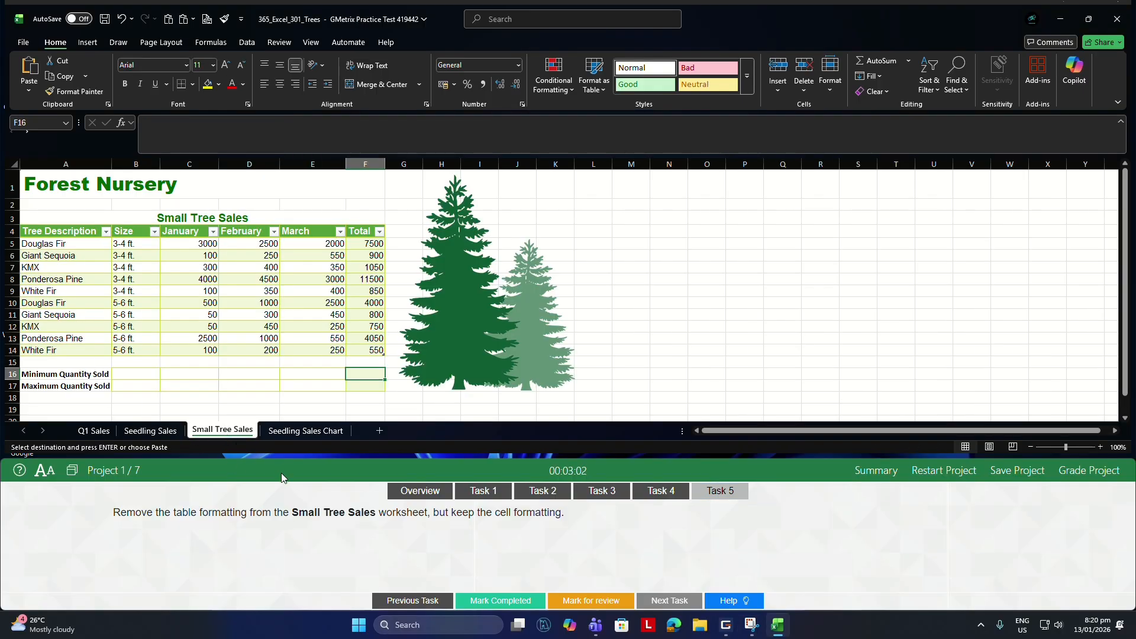
left_click(249, 303)
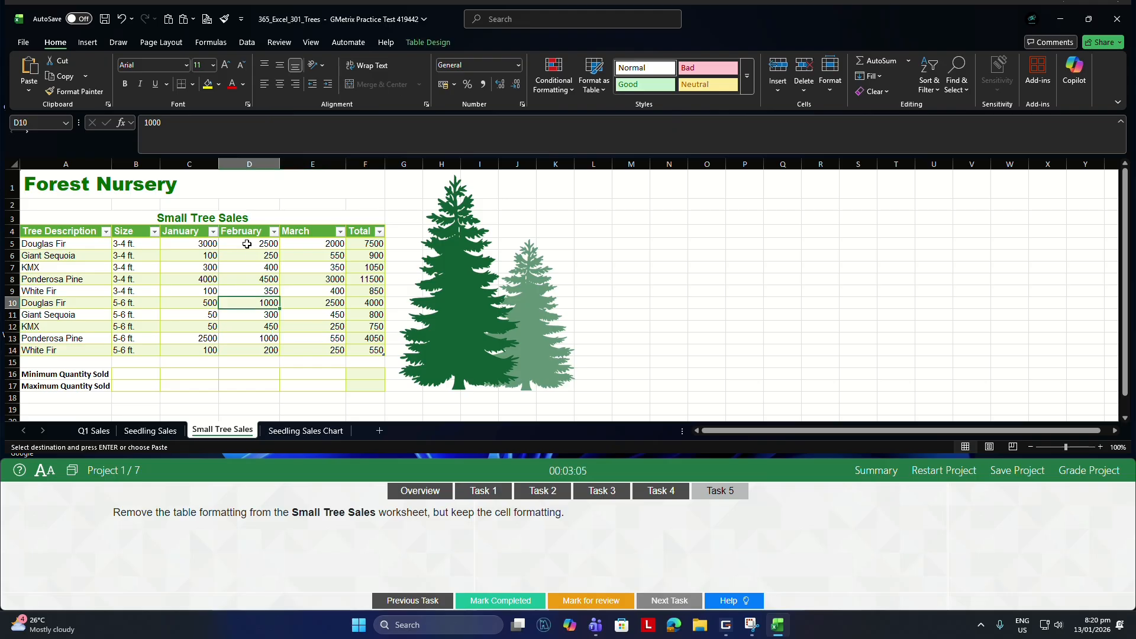
left_click(423, 44)
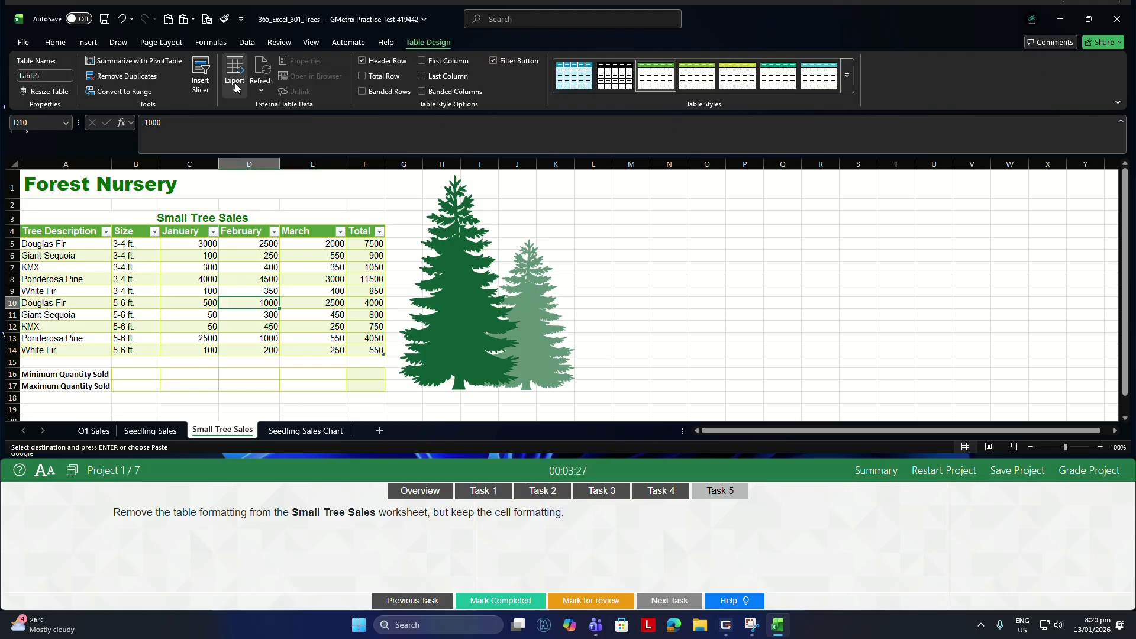
left_click(125, 92)
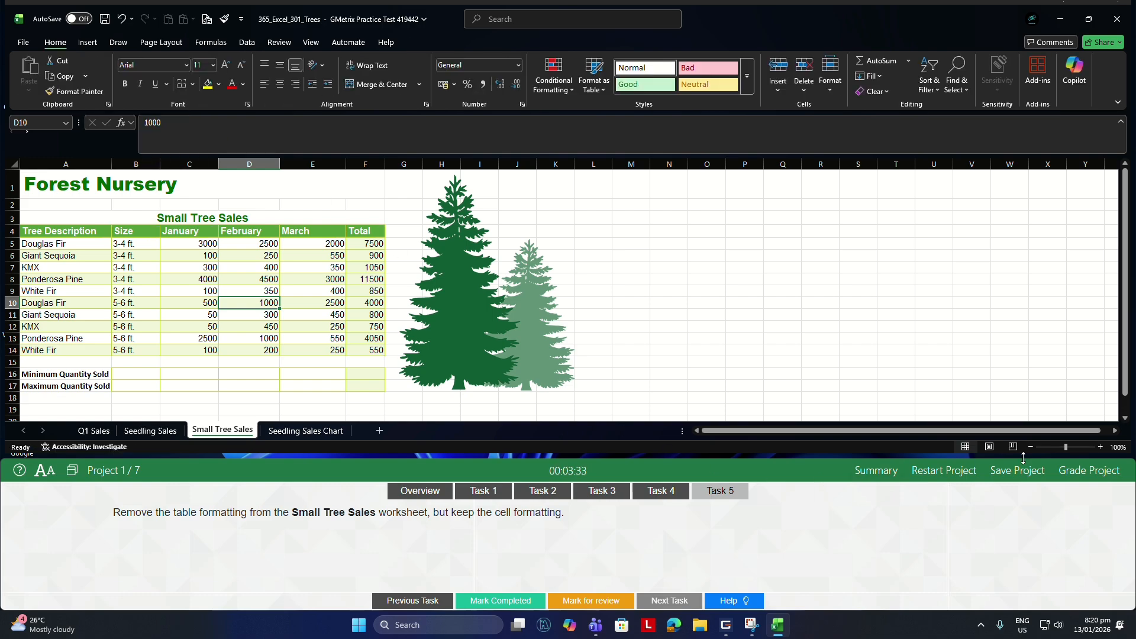
left_click(1072, 474)
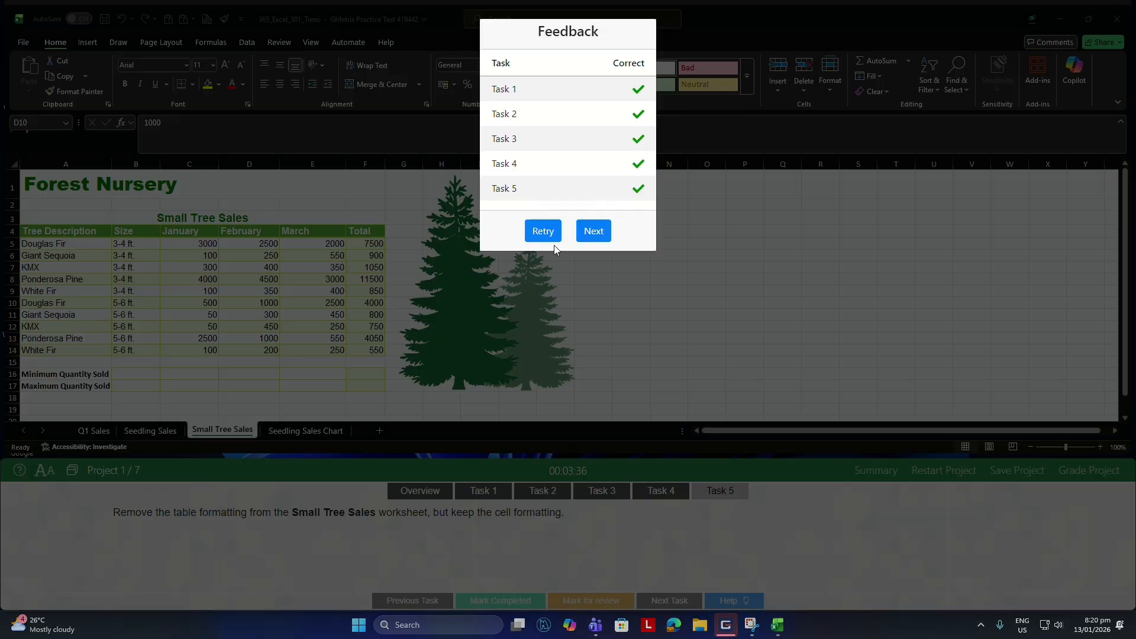
left_click(592, 230)
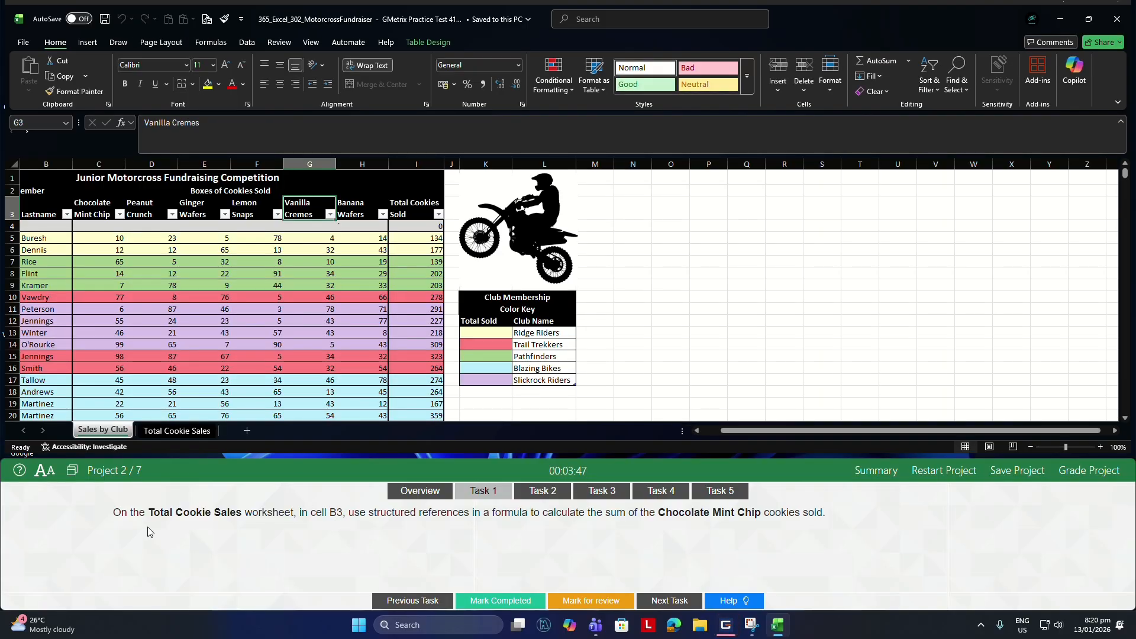
For Task 1, enter a SUM formula in B3 of Total Cookie Sales that adds the Chocolate Mint Chip cells C5:C42 on Sales by Club.
left_click(196, 432)
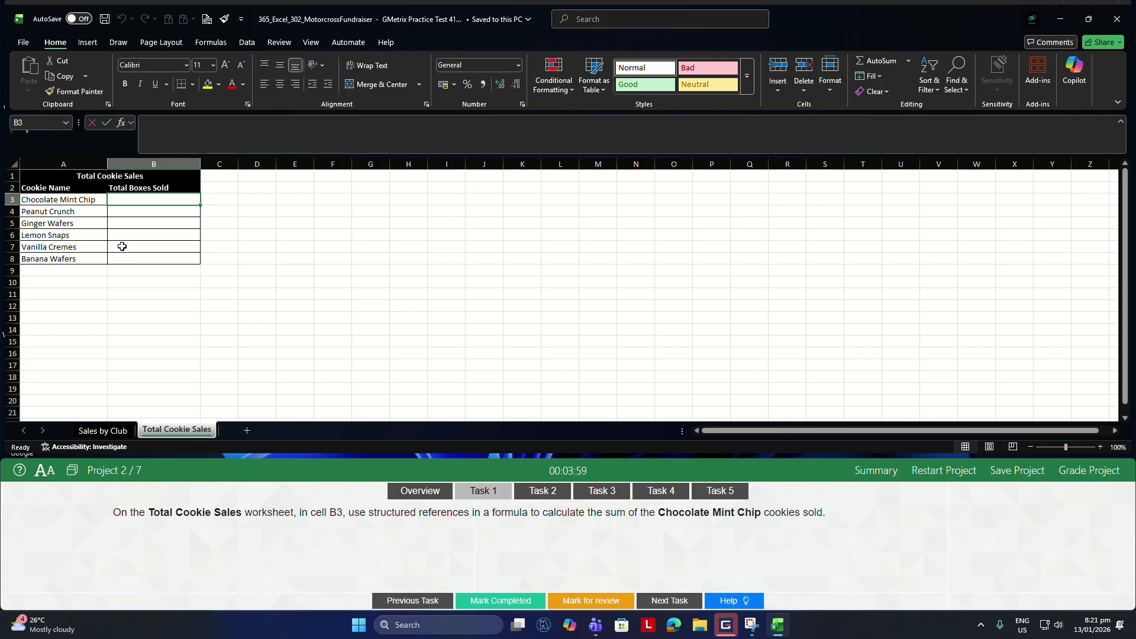
type("=SUM")
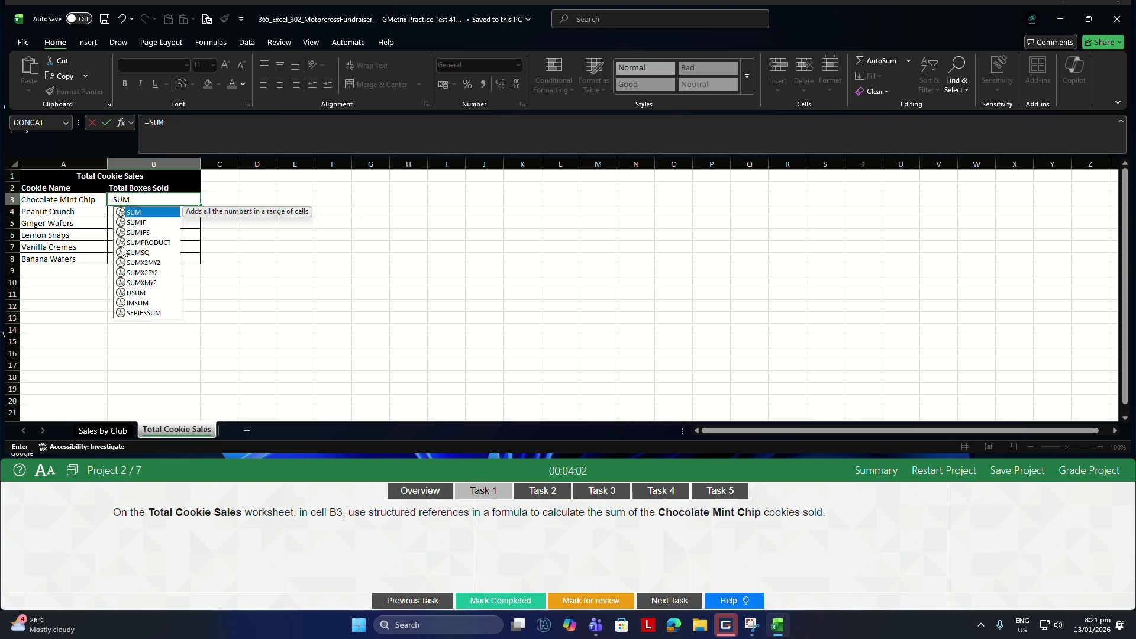
type("(")
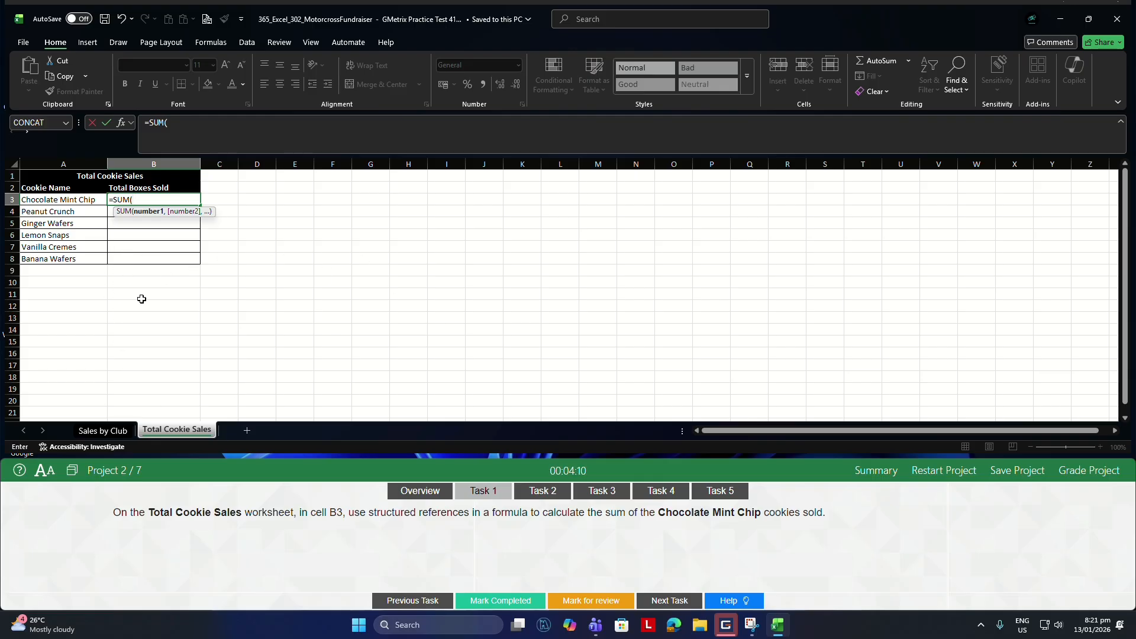
left_click(101, 433)
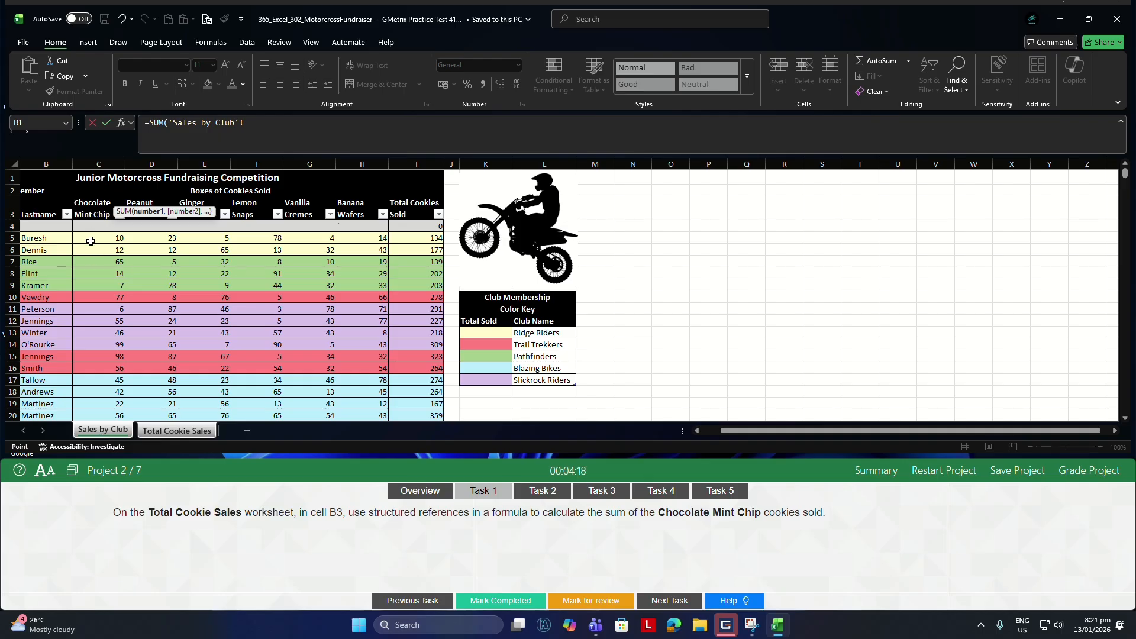
left_click_drag(91, 241, 106, 283)
key("Return")
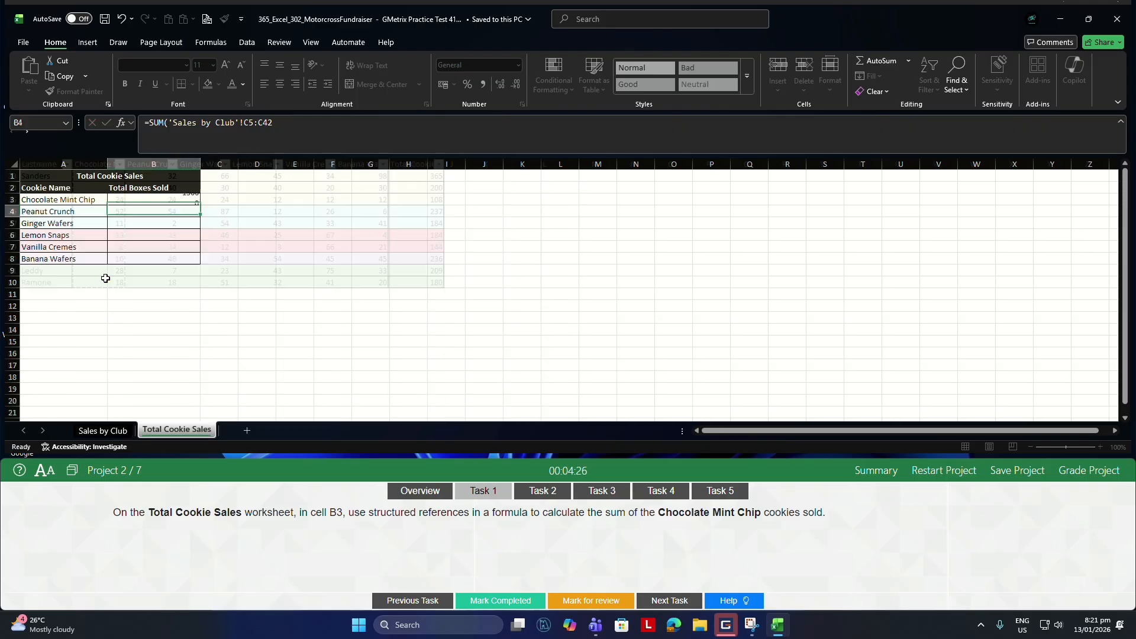
For Task 2, name the blue Total Cookies Sold cells I17:I20, I24:I25 and I36:I37 on the Sales by Club worksheet Blazing_Bikes.
left_click(542, 491)
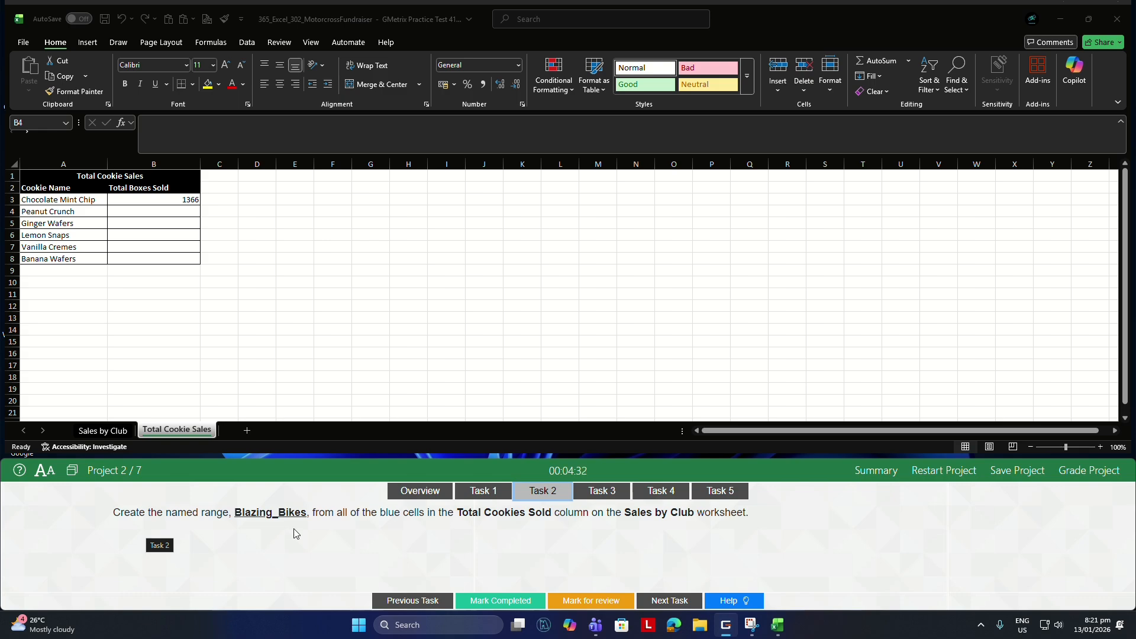
scroll(235, 370, "down", 1)
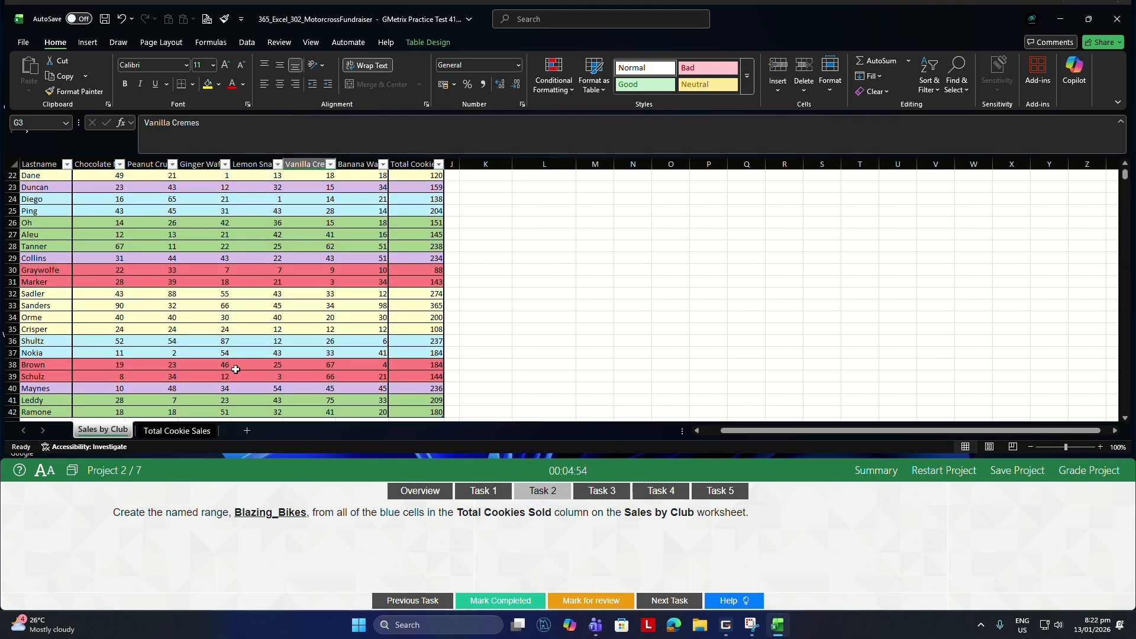
scroll(236, 369, "up", 4)
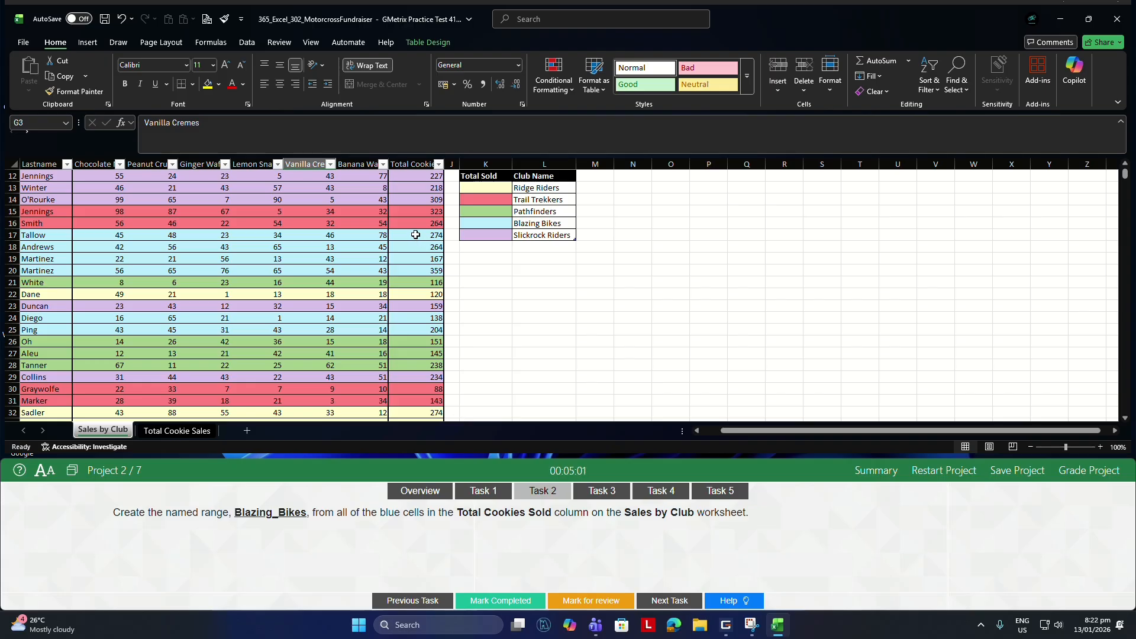
left_click_drag(417, 235, 410, 271)
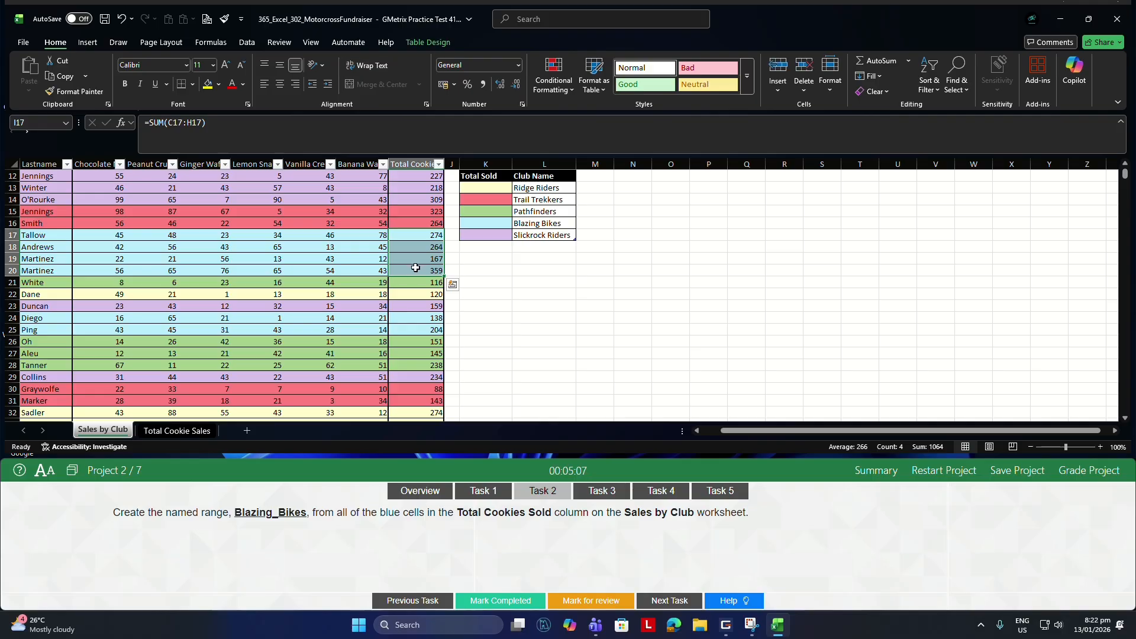
scroll(416, 268, "down", 2)
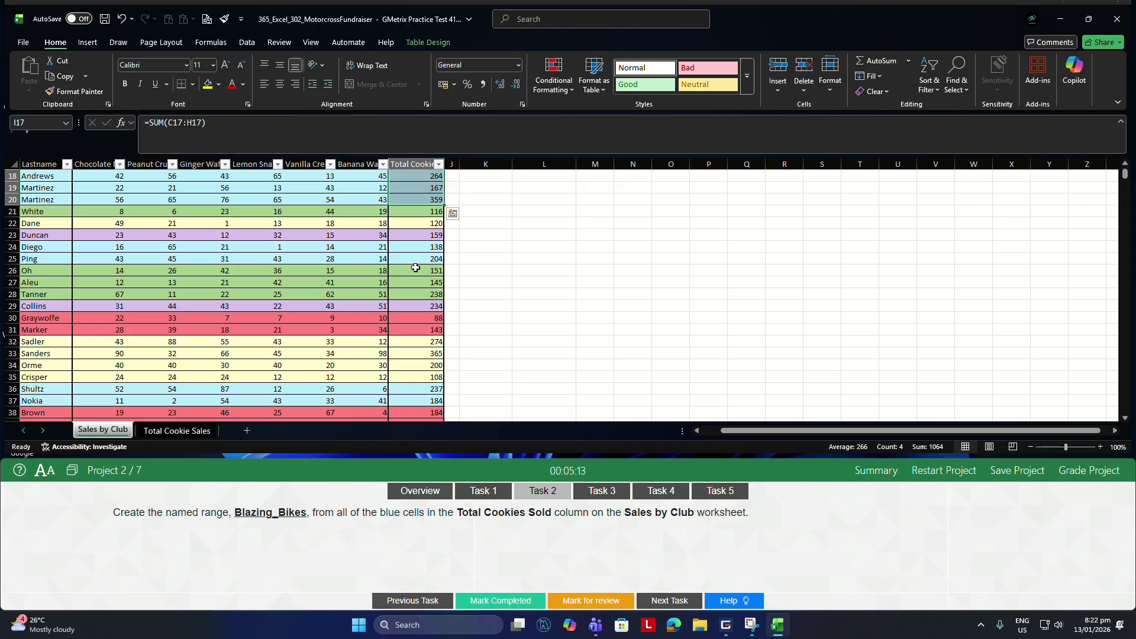
left_click_drag(413, 247, 413, 258)
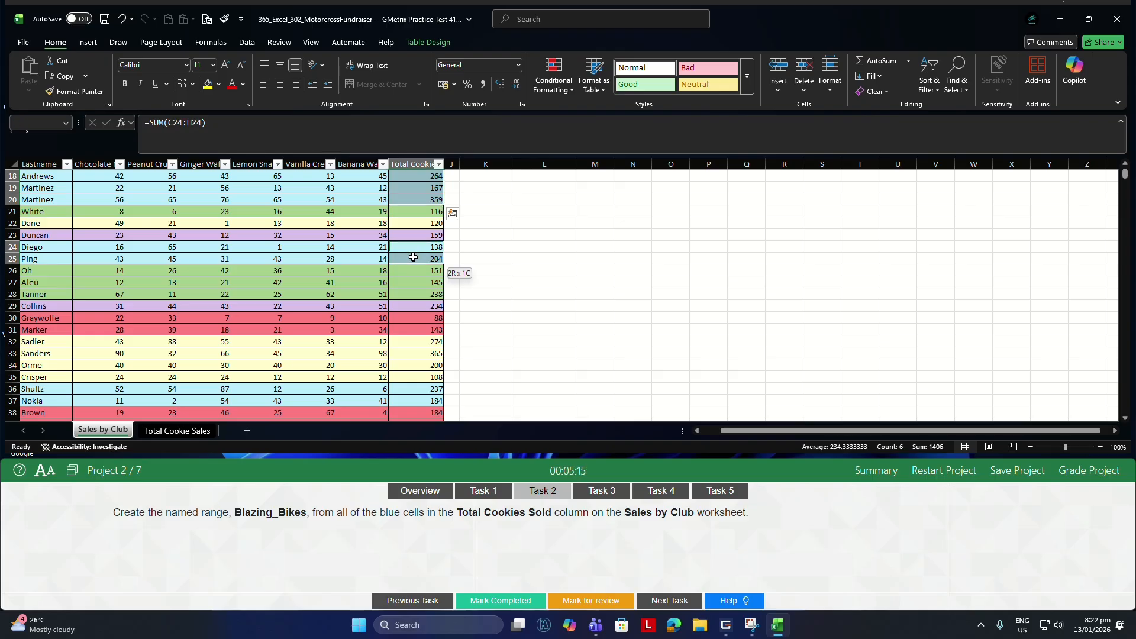
left_click(415, 388, "ctrl")
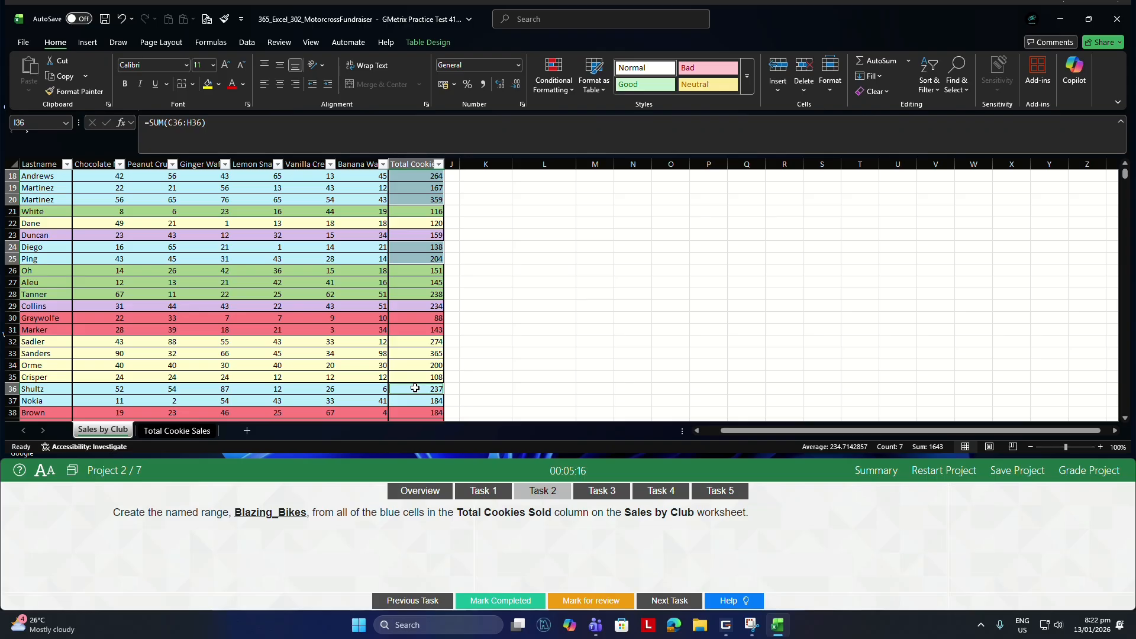
left_click(414, 400, "shift")
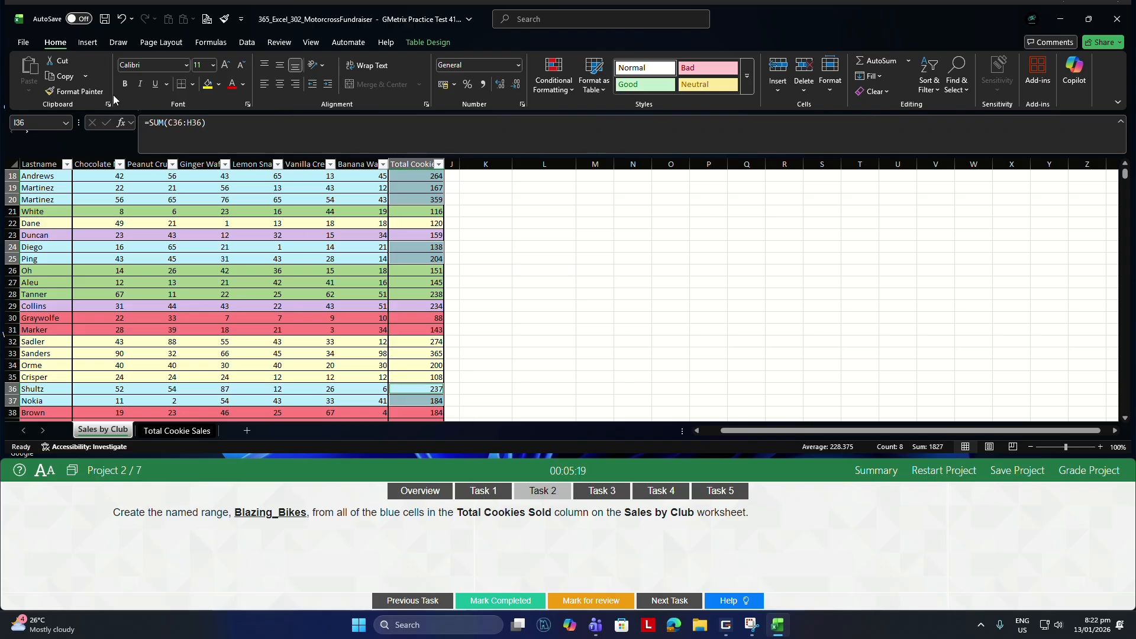
left_click(40, 124)
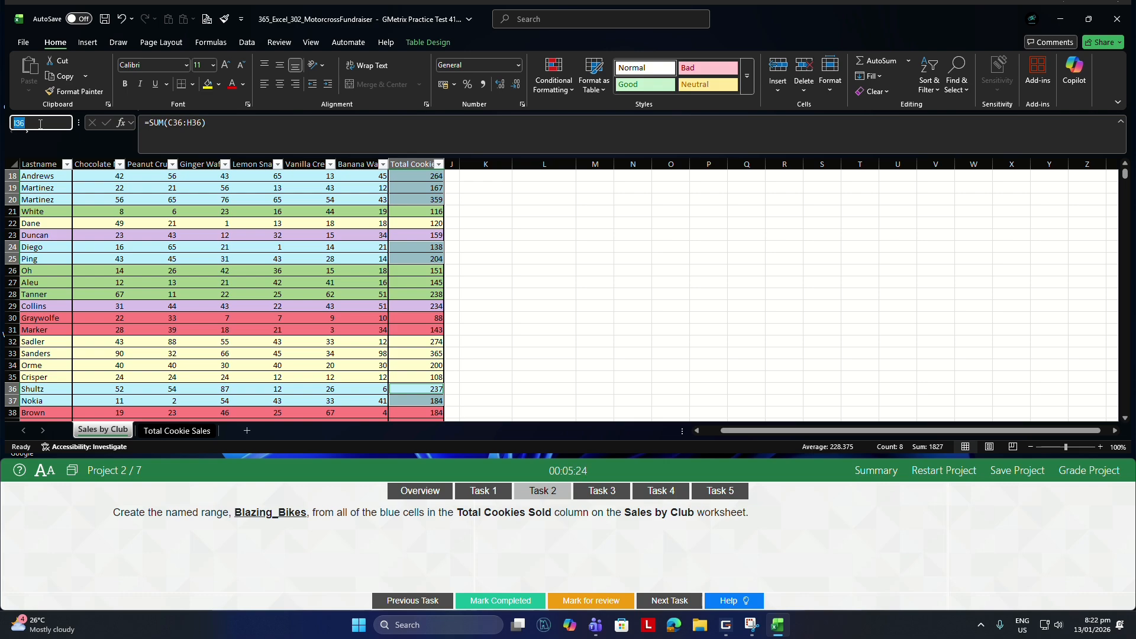
type("Blazing")
type("_Bikes")
key("Return")
For Task 3, join cell I1 to the merged title cells A1:H1 on the Sales by Club worksheet, keeping the title centered.
left_click(603, 495)
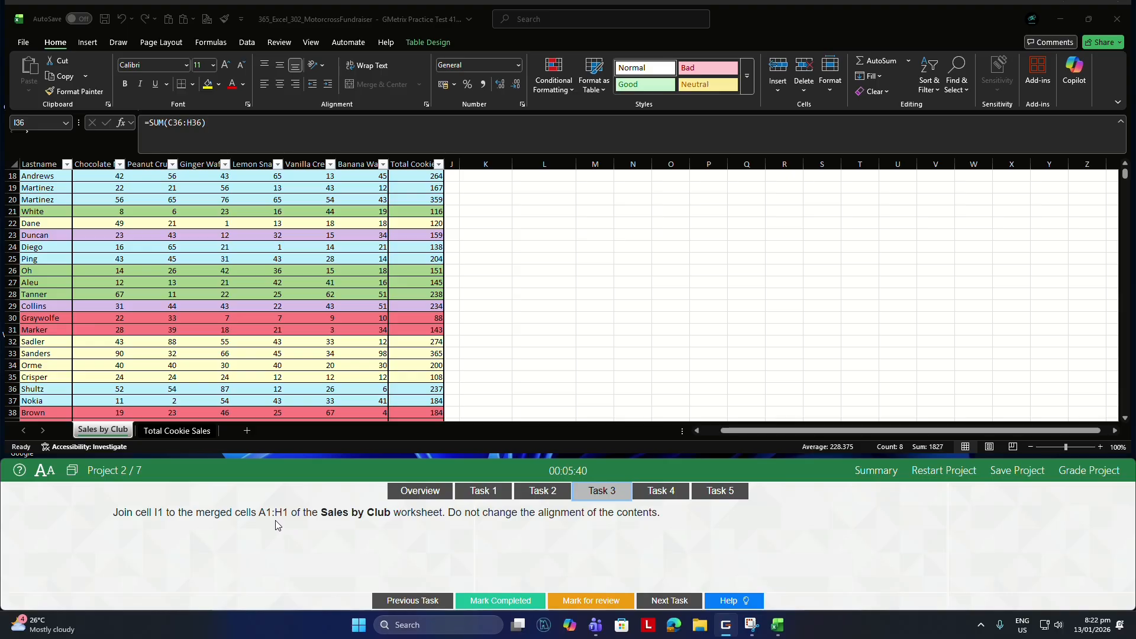
scroll(265, 299, "up", 1)
scroll(255, 282, "up", 5)
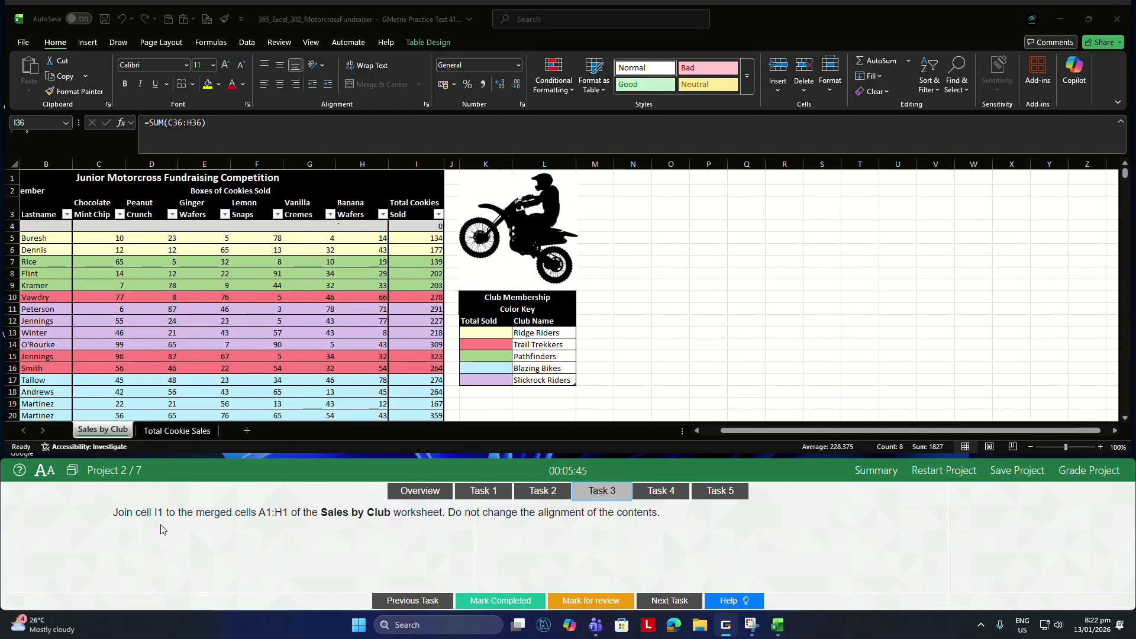
left_click(352, 178)
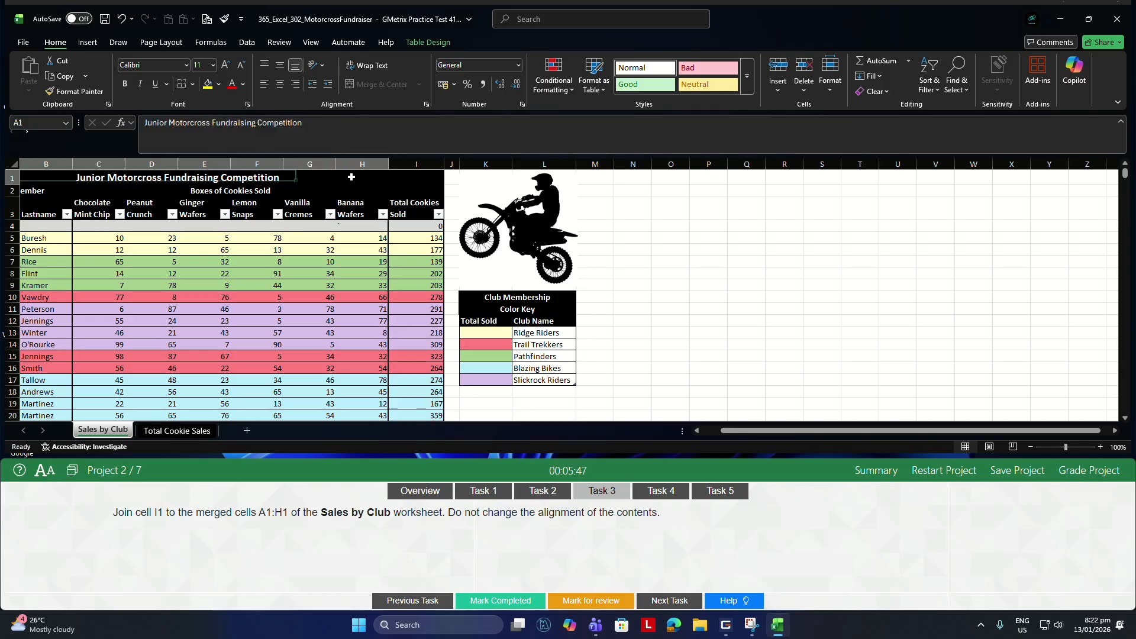
left_click(713, 429)
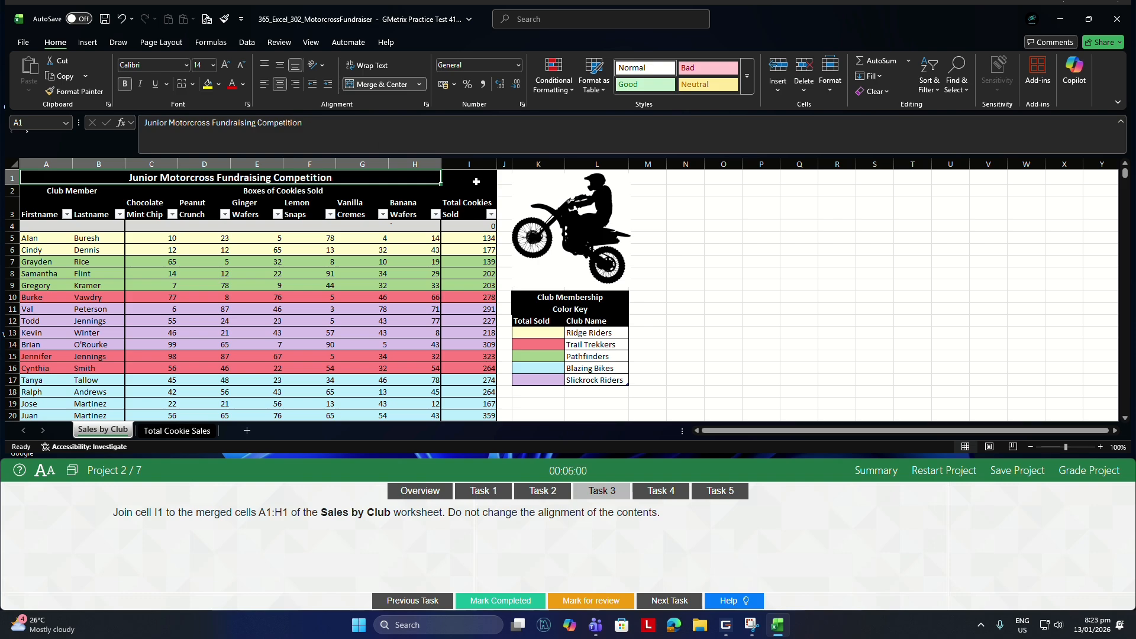
left_click_drag(412, 175, 452, 174)
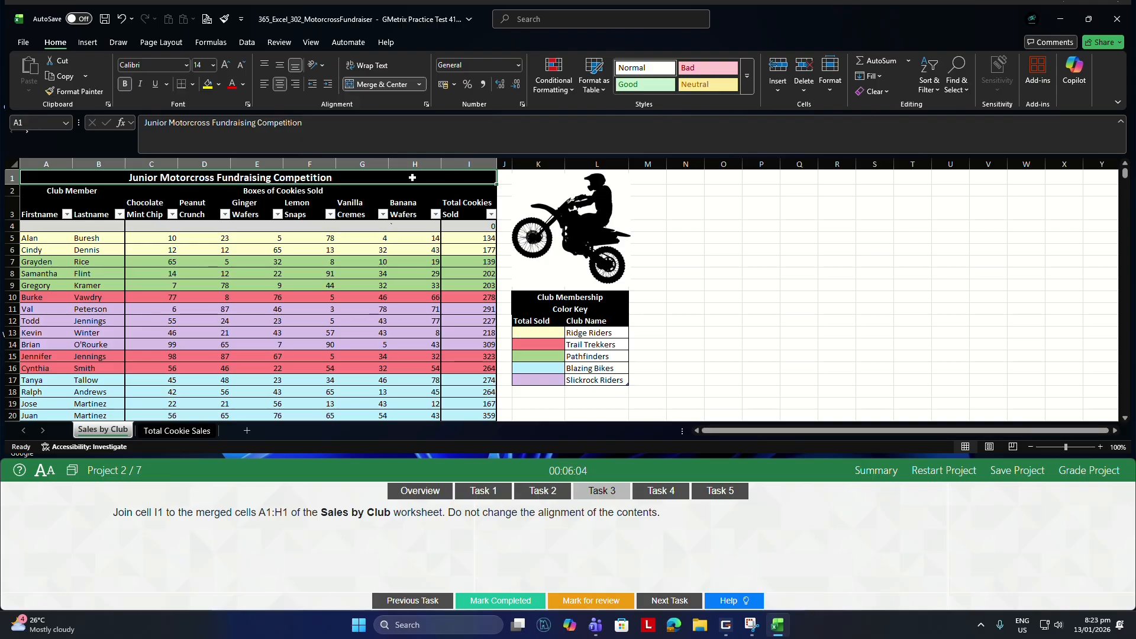
left_click(384, 85)
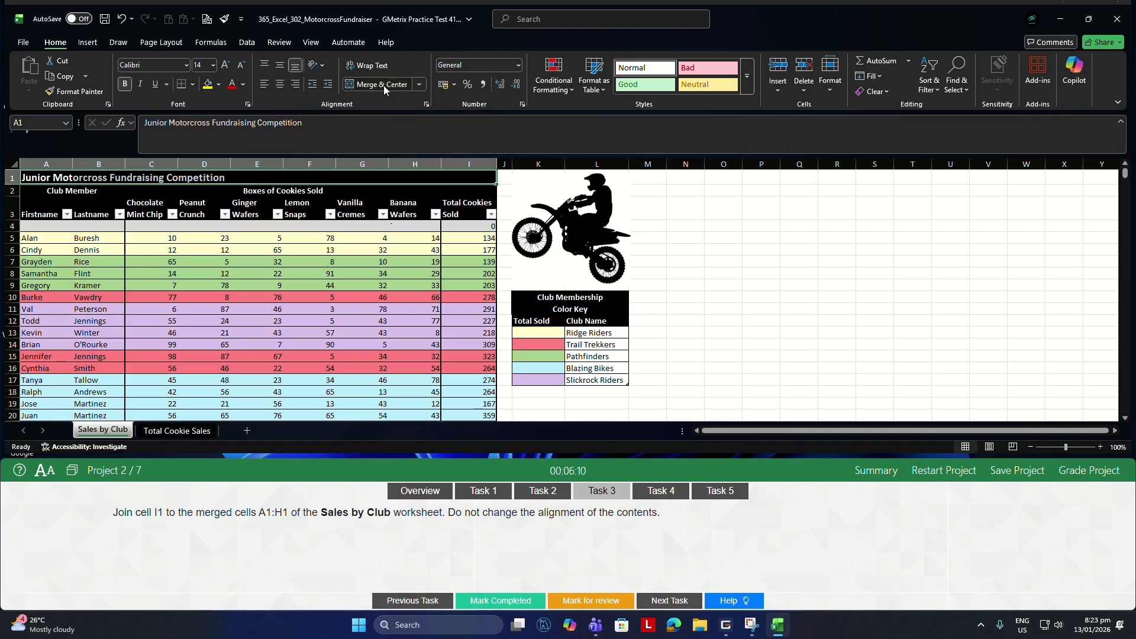
left_click(384, 85)
For Task 4, fill A3:A8 on Total Cookie Sales with pattern color Light Gray, Background 2, Darker 10% and pattern style Thin Diagonal Crosshatch.
left_click(661, 493)
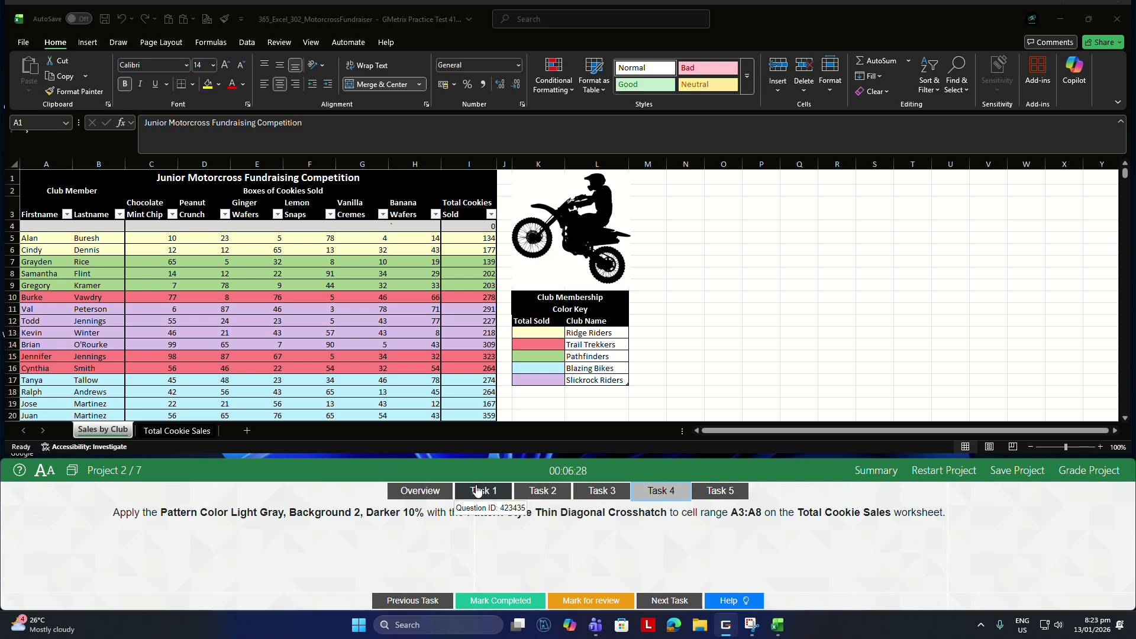
left_click(174, 432)
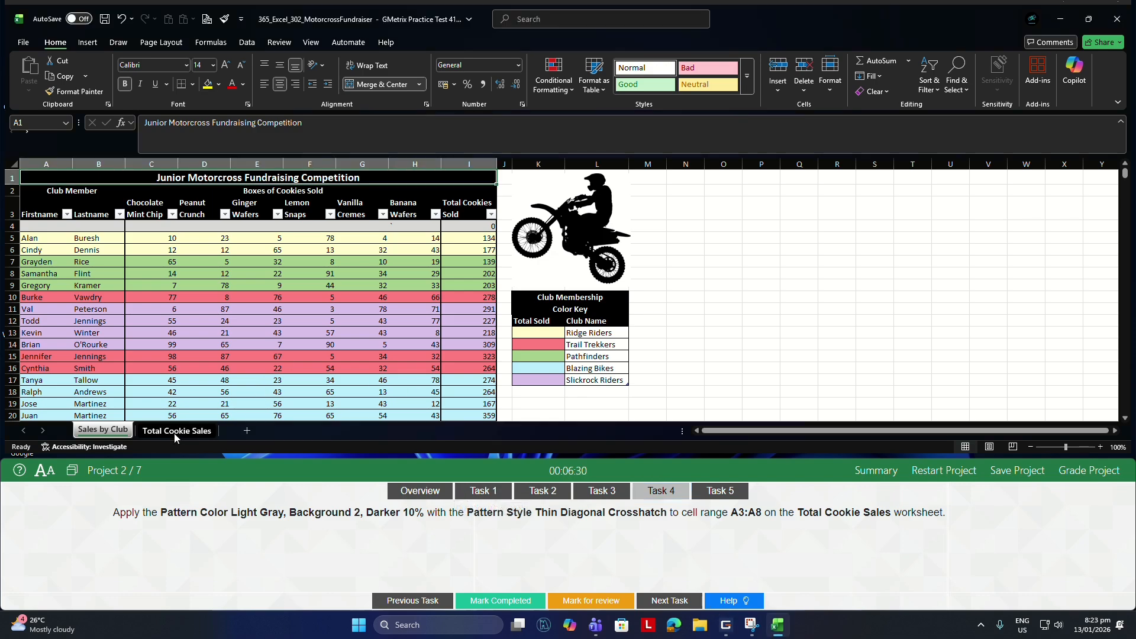
left_click(174, 433)
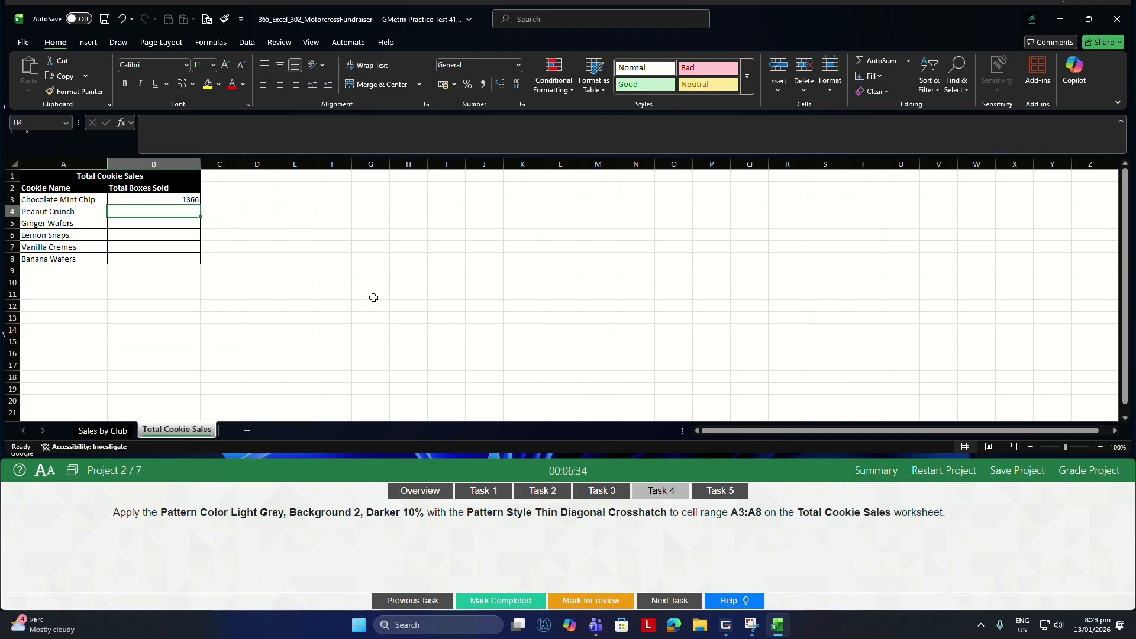
left_click_drag(41, 203, 57, 258)
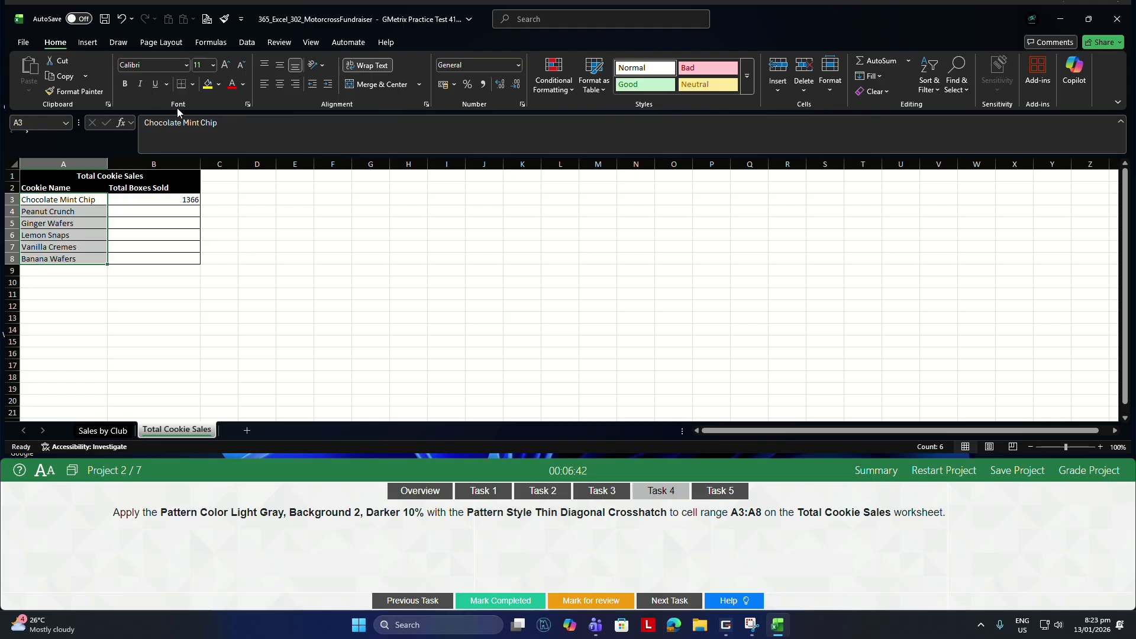
left_click(248, 104)
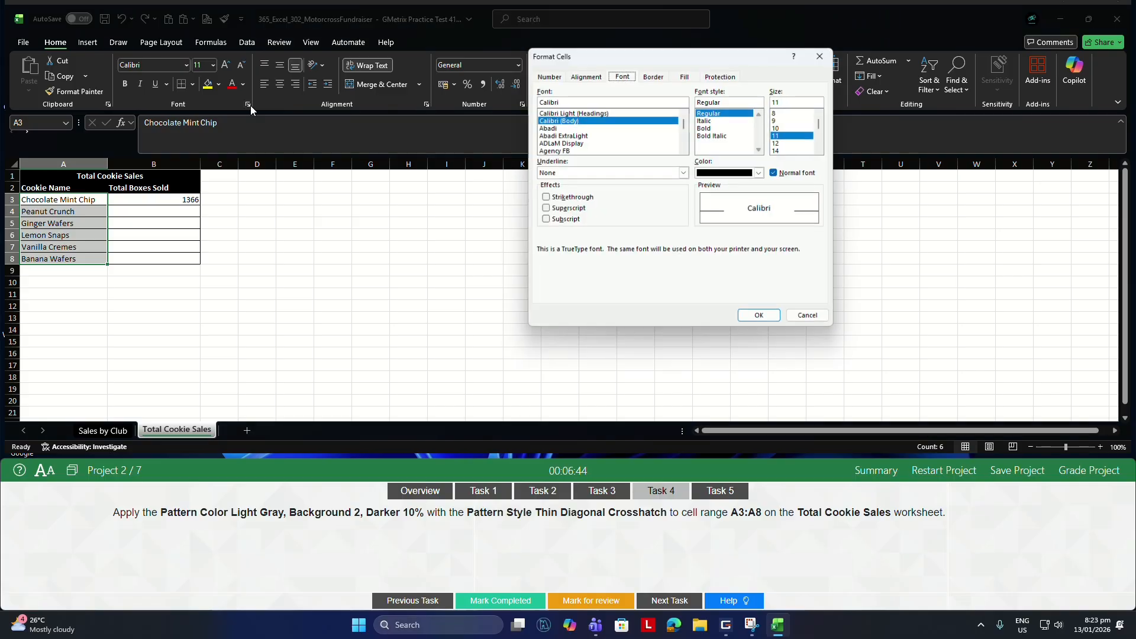
left_click(688, 76)
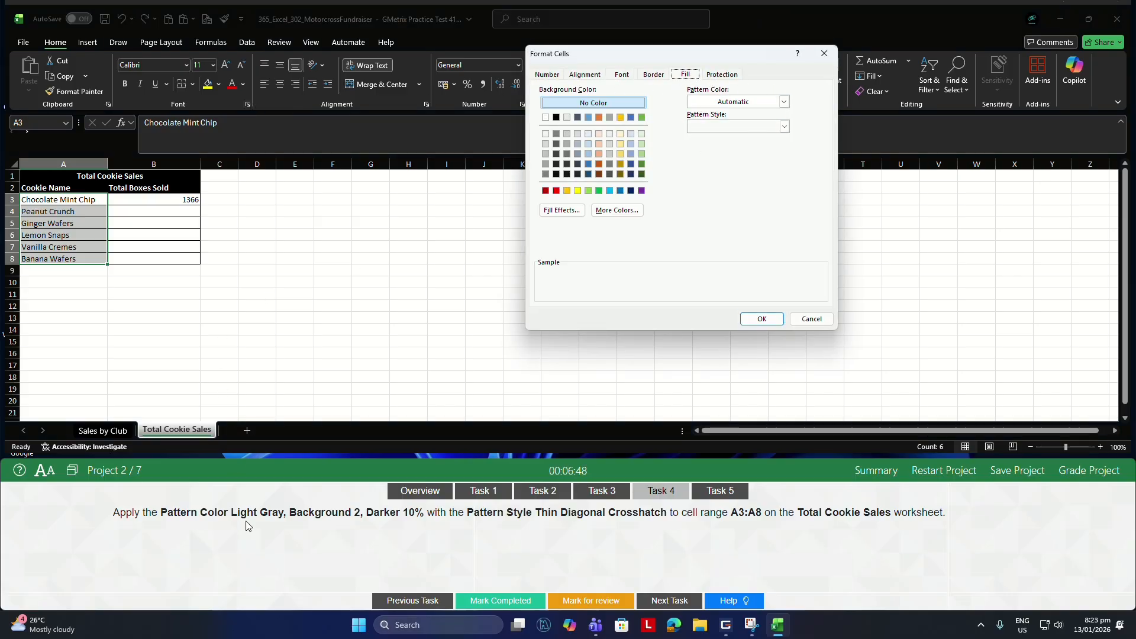
left_click(784, 102)
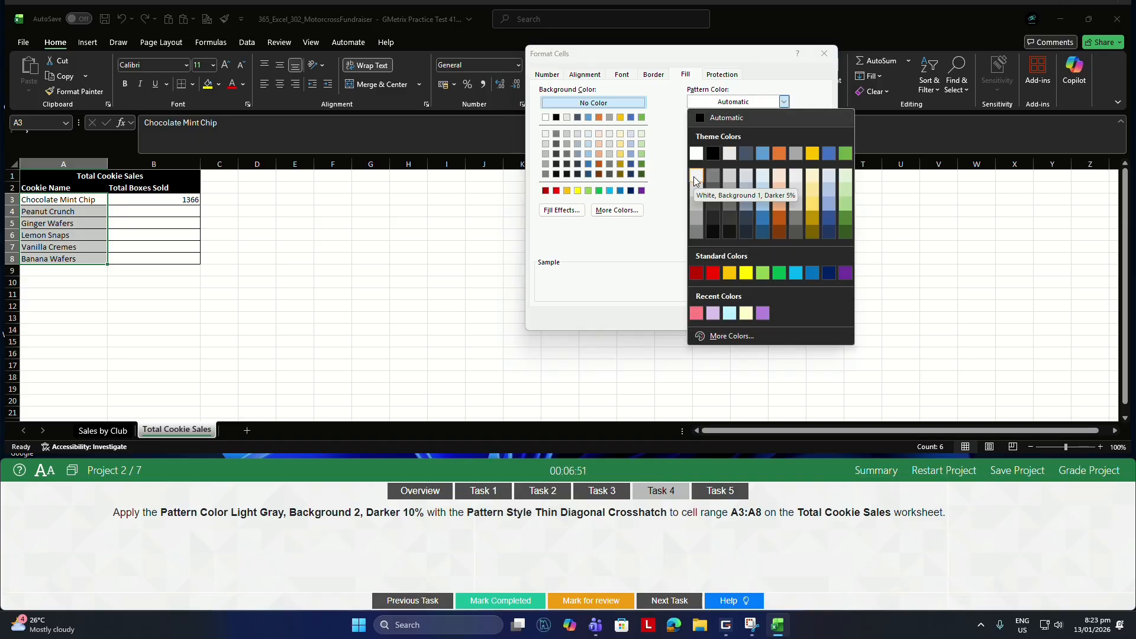
left_click(730, 179)
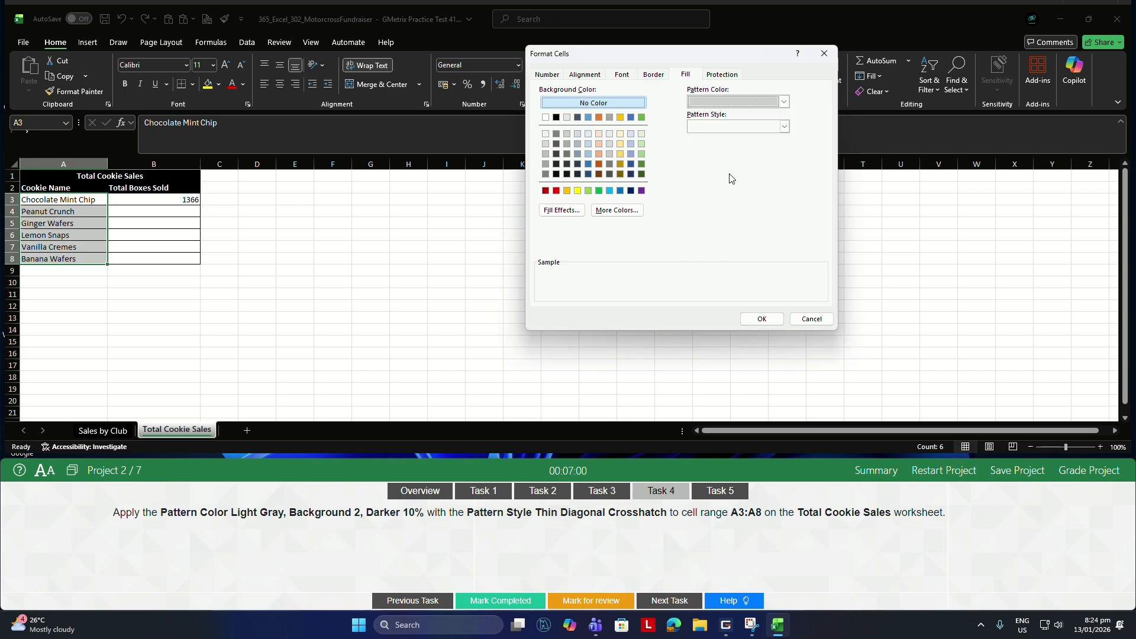
left_click(786, 126)
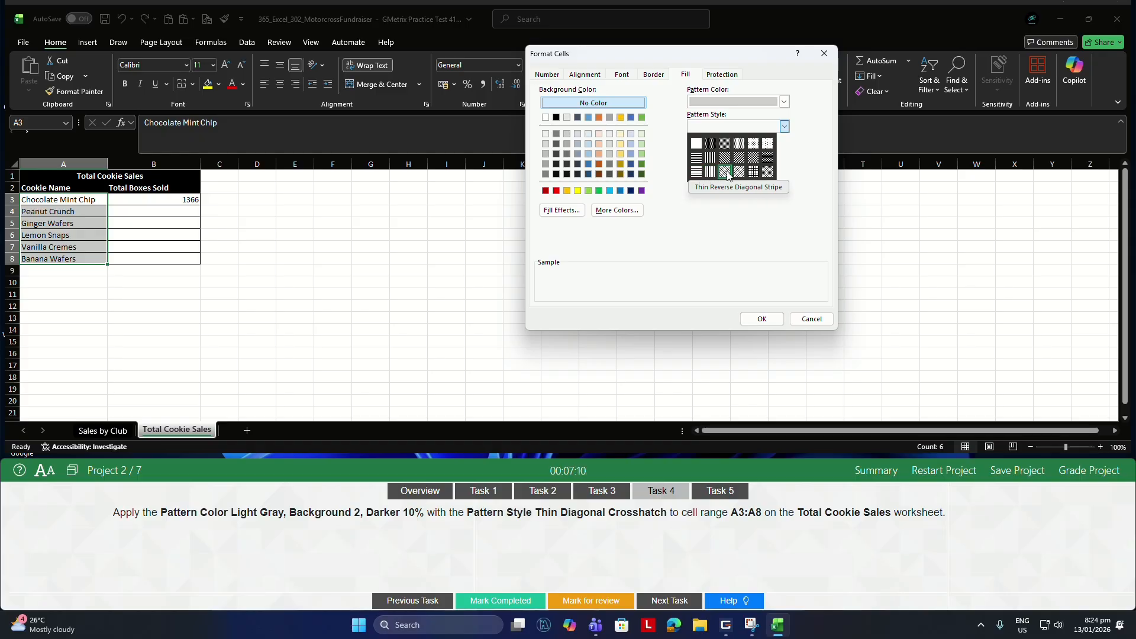
left_click(767, 172)
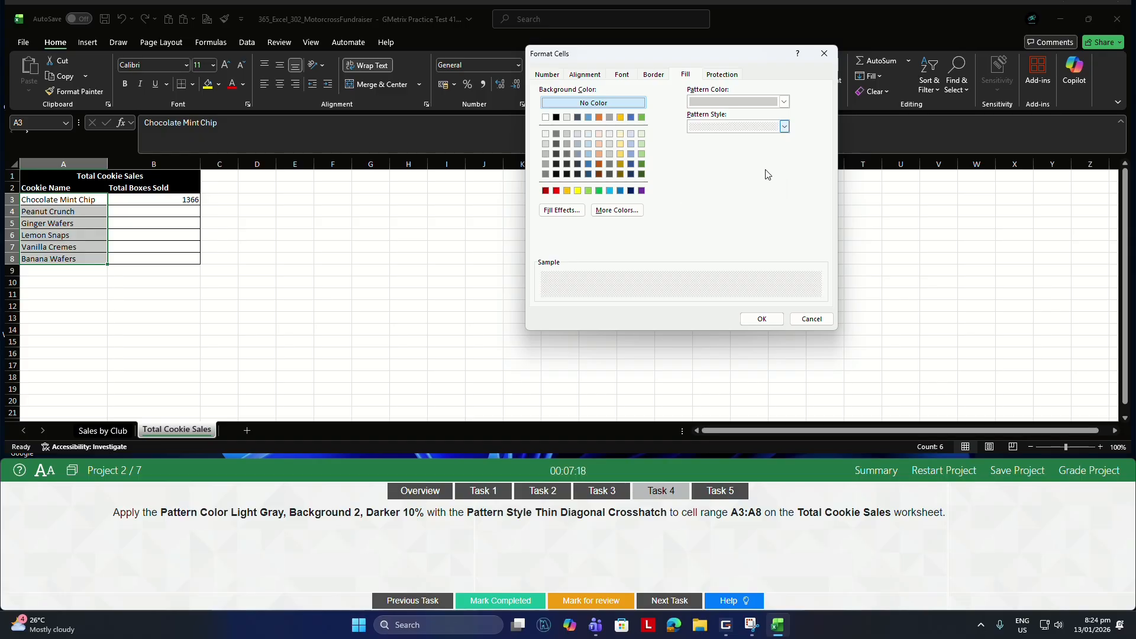
left_click(765, 319)
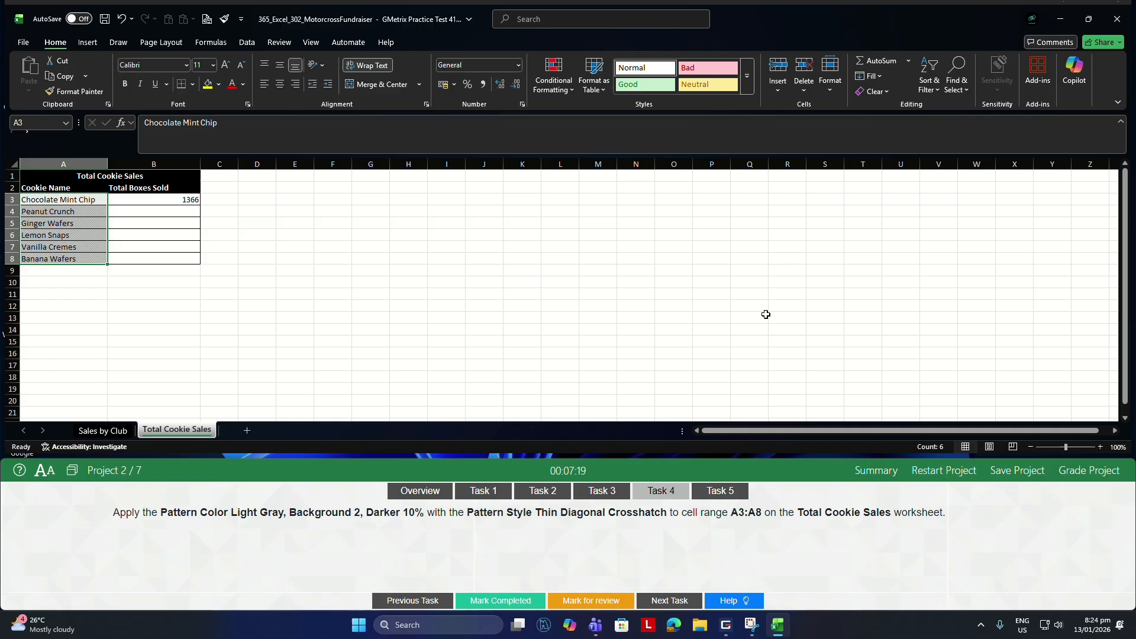
For Task 5, filter the Sales by Club table by the blue cell color in Total Cookies Sold, and grade Project 2 to continue to Project 3.
left_click(704, 482)
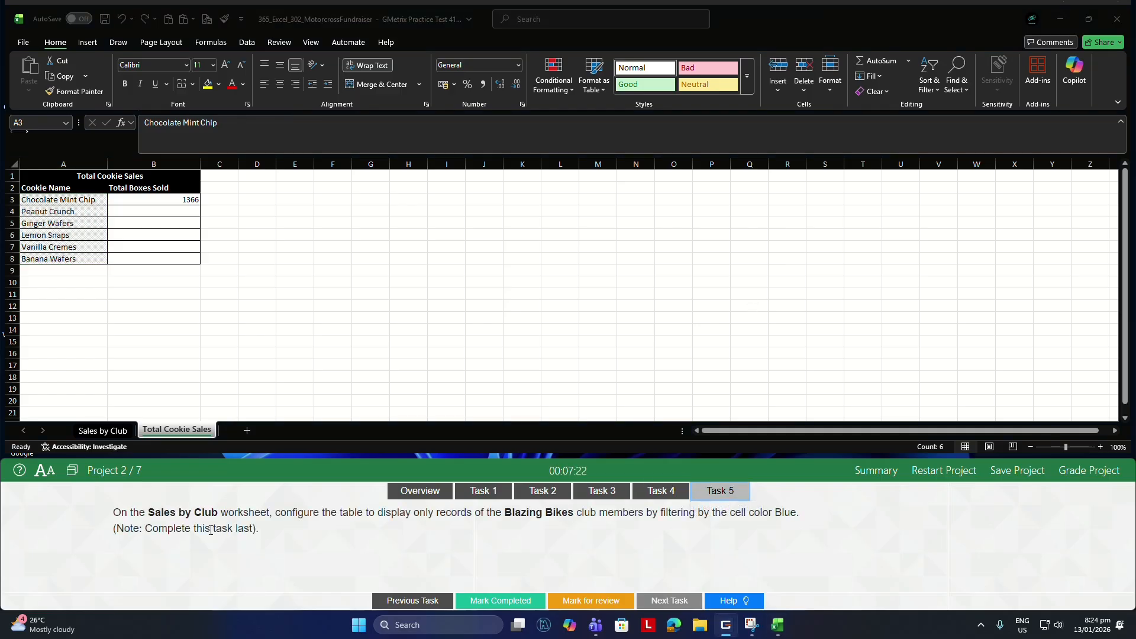
left_click(108, 435)
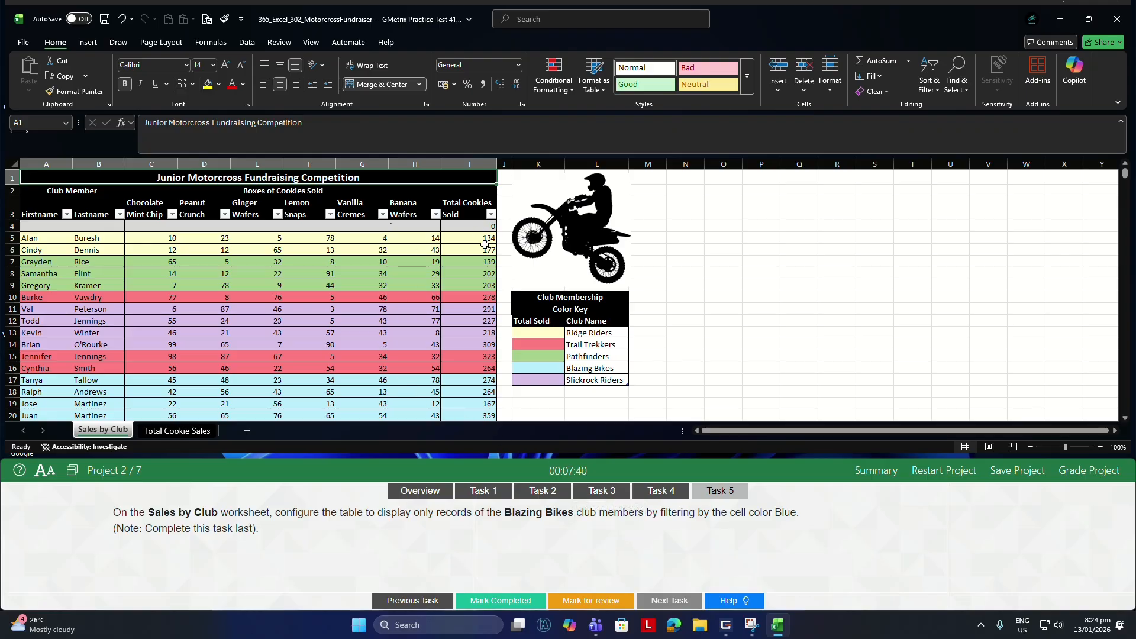
left_click(491, 215)
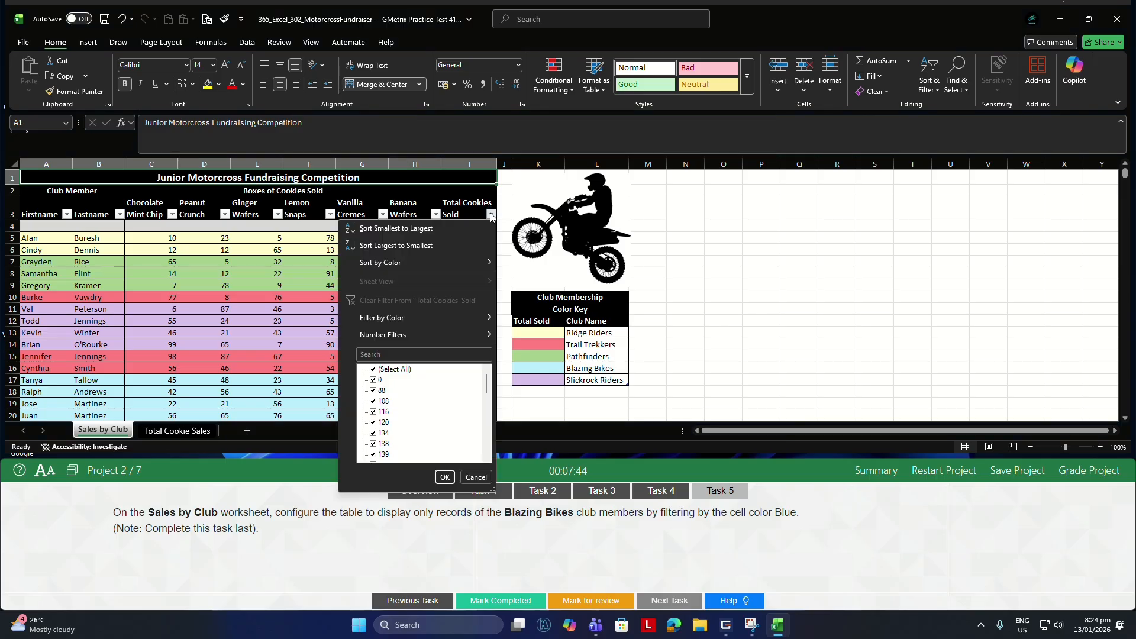
mouse_move(420, 324)
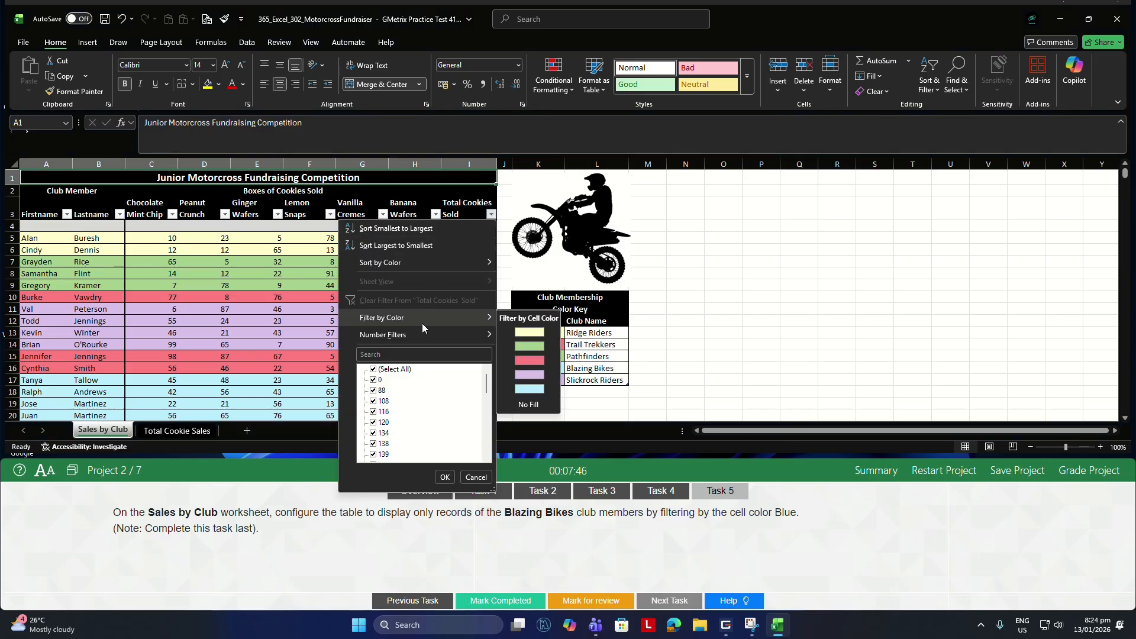
left_click(528, 389)
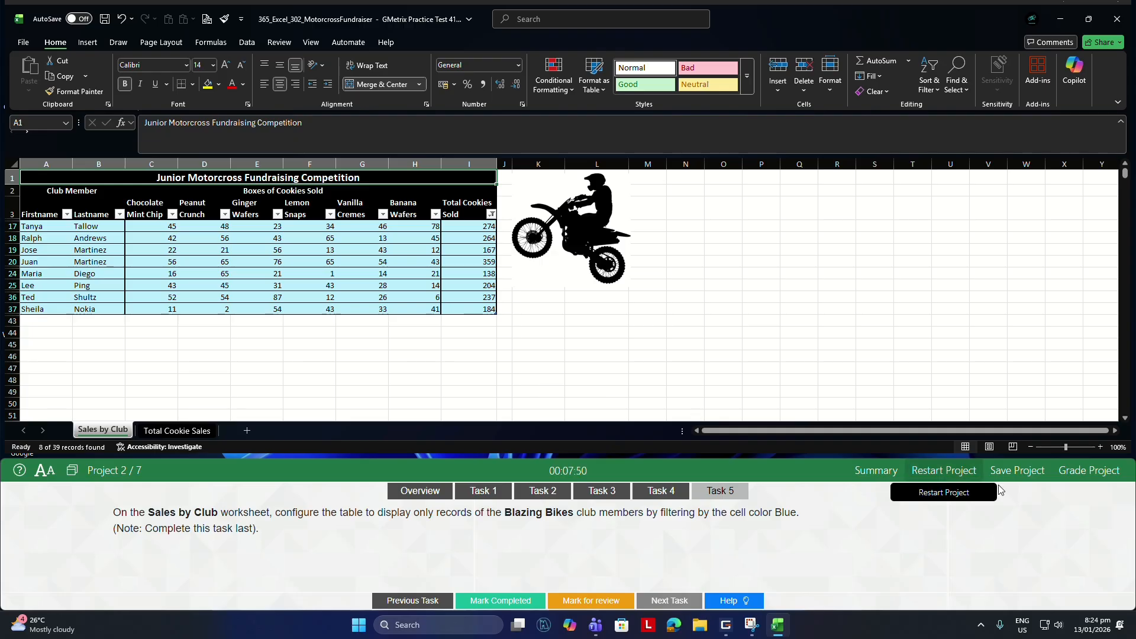
left_click(1072, 473)
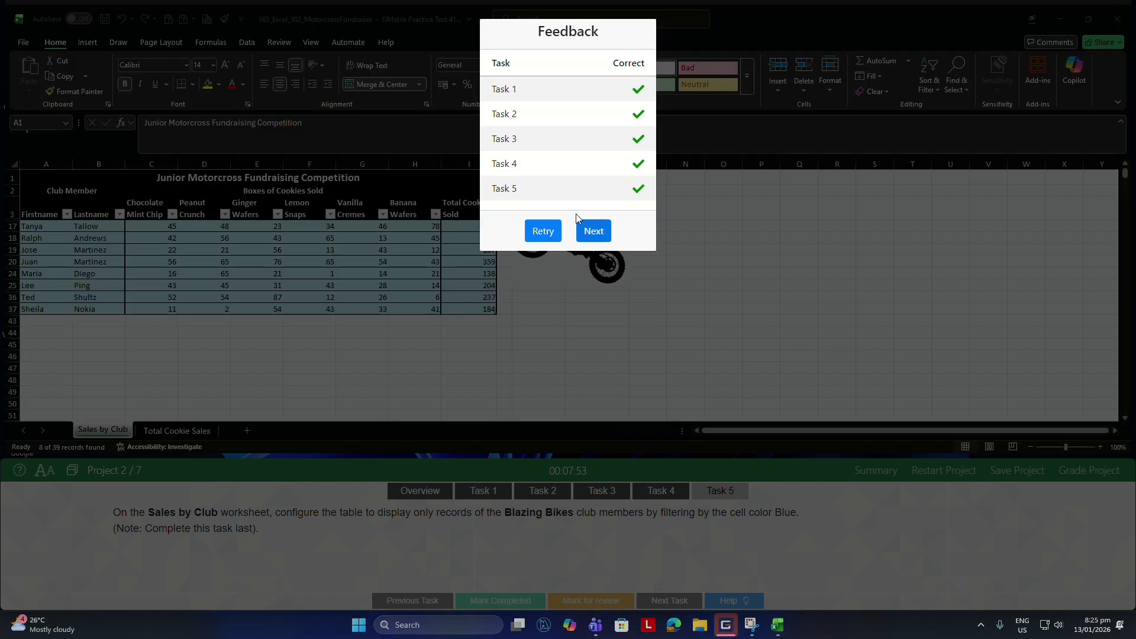
left_click(593, 229)
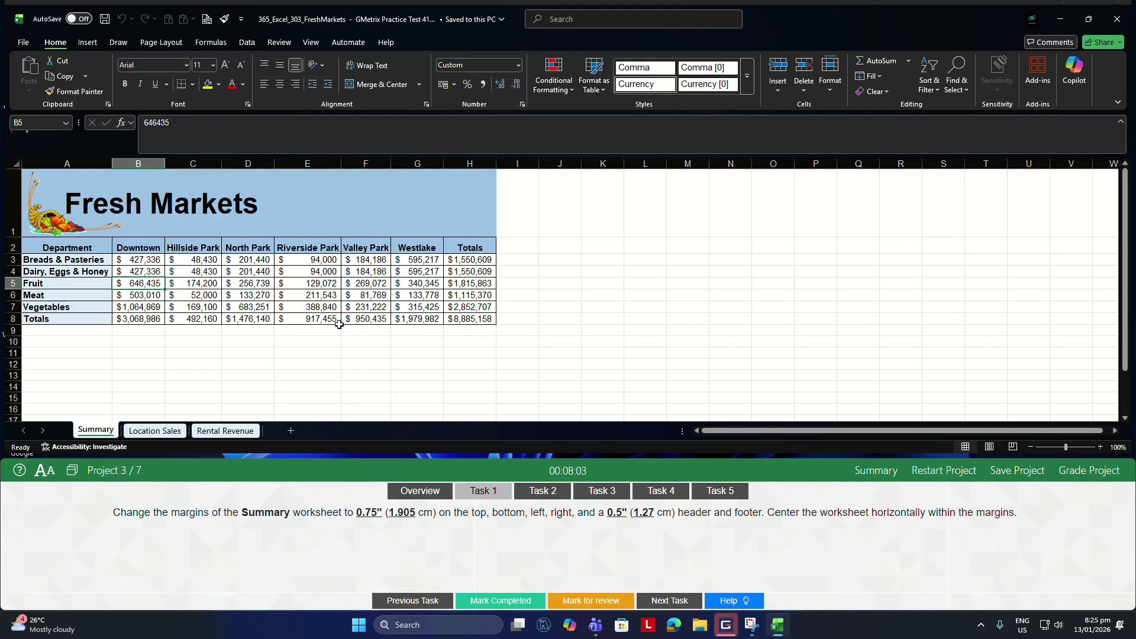
For Project 3 Task 1, set the Summary worksheet's left, top, right and bottom page margins to 1.905 cm using custom margins.
left_click(266, 352)
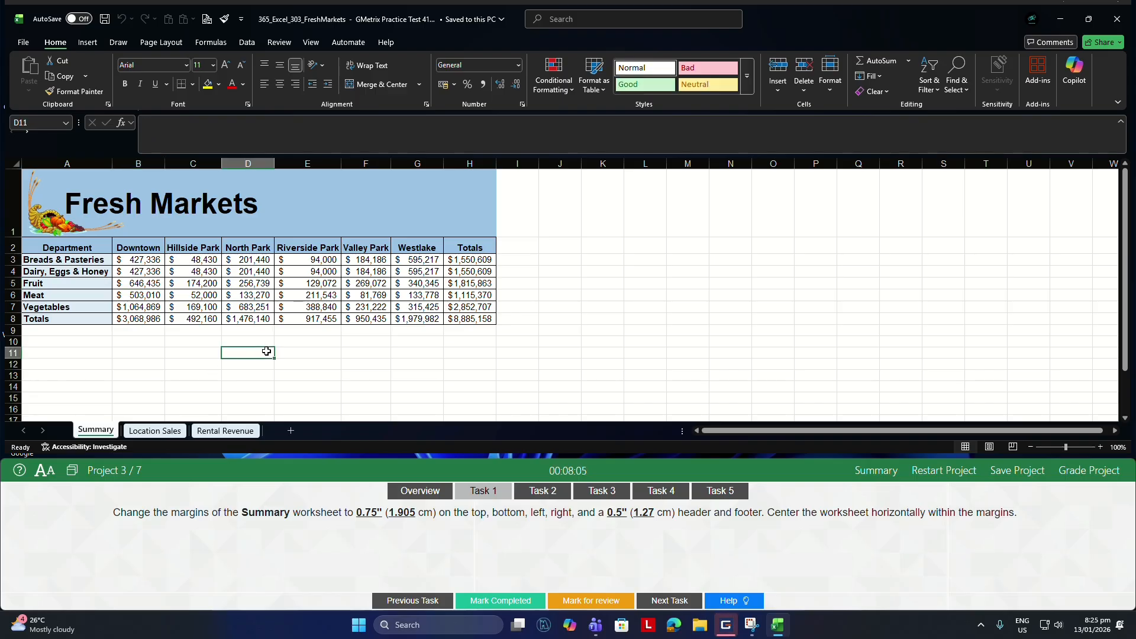
left_click(153, 42)
left_click(113, 68)
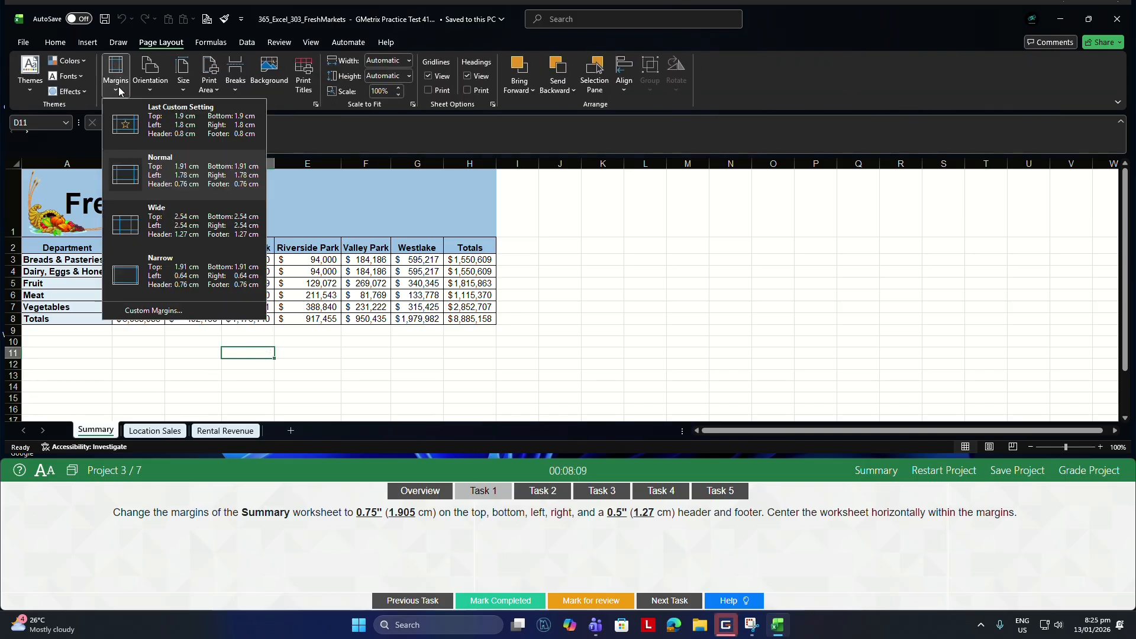
left_click(159, 309)
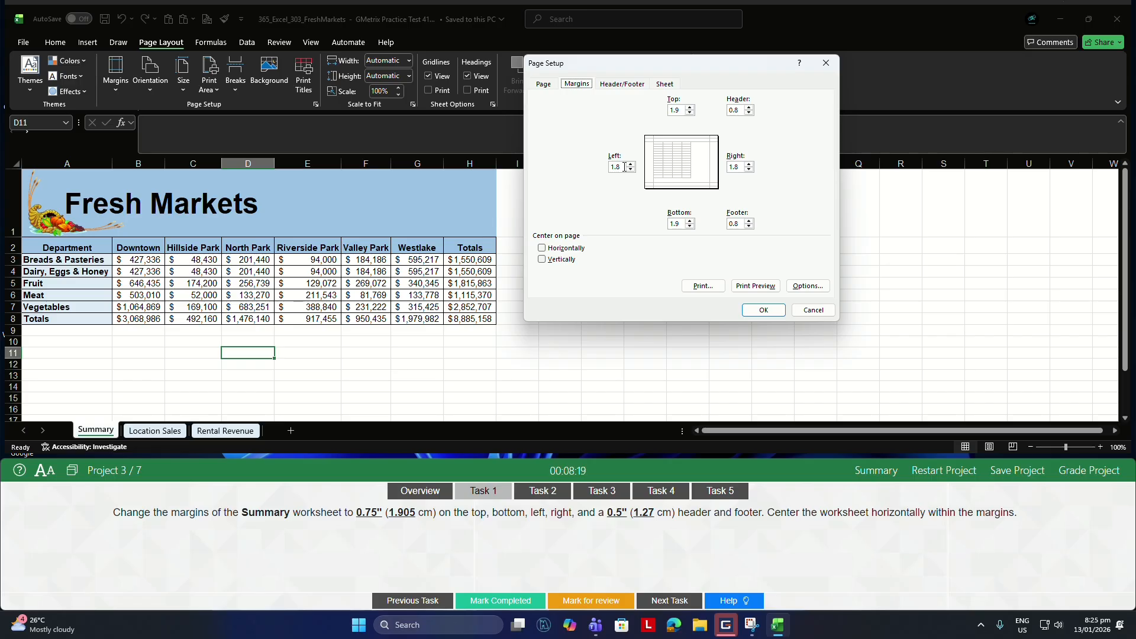
left_click(624, 167)
type("1")
double_click(624, 167)
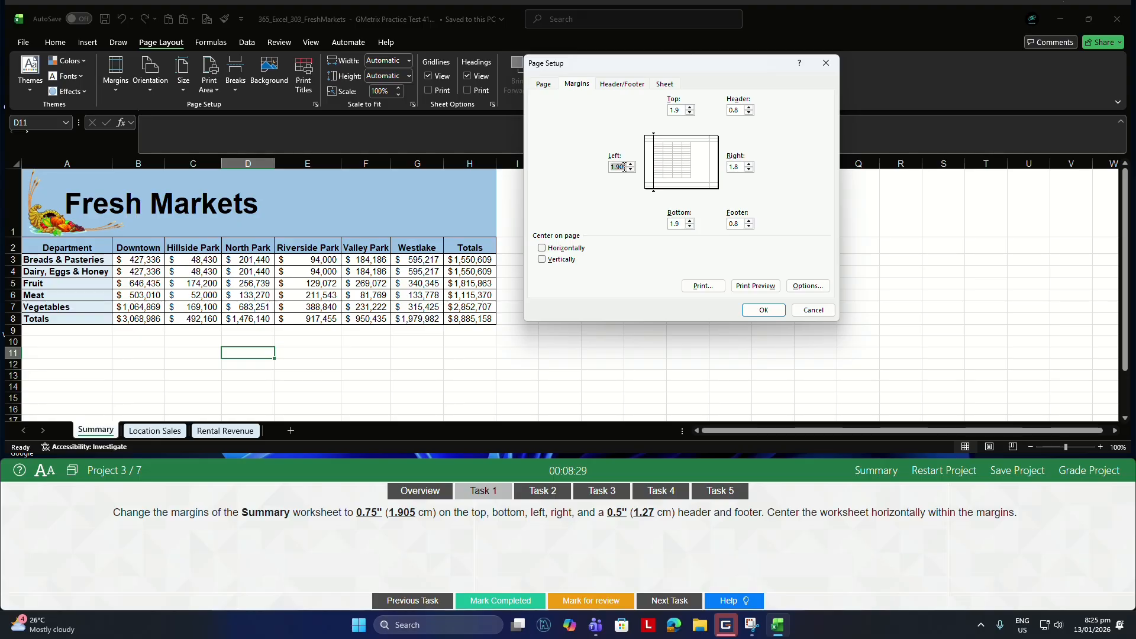
double_click(679, 109)
type("1.905")
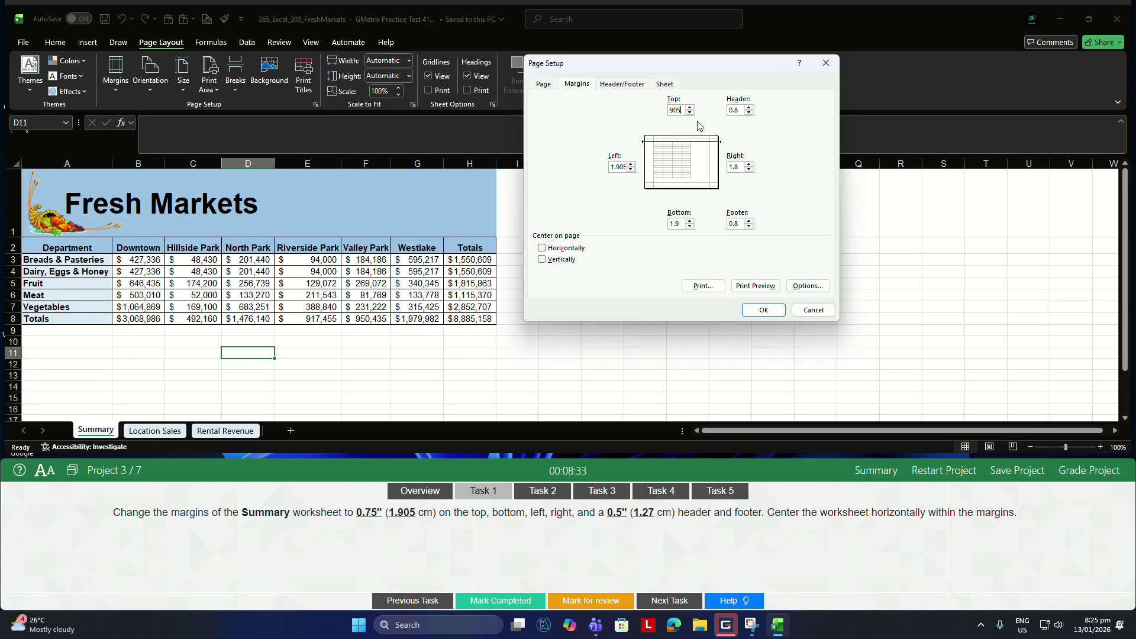
double_click(742, 166)
type("1.905")
double_click(681, 222)
Set the Summary worksheet's header and footer margins to 1.27 cm and center the page horizontally.
double_click(740, 110)
double_click(738, 223)
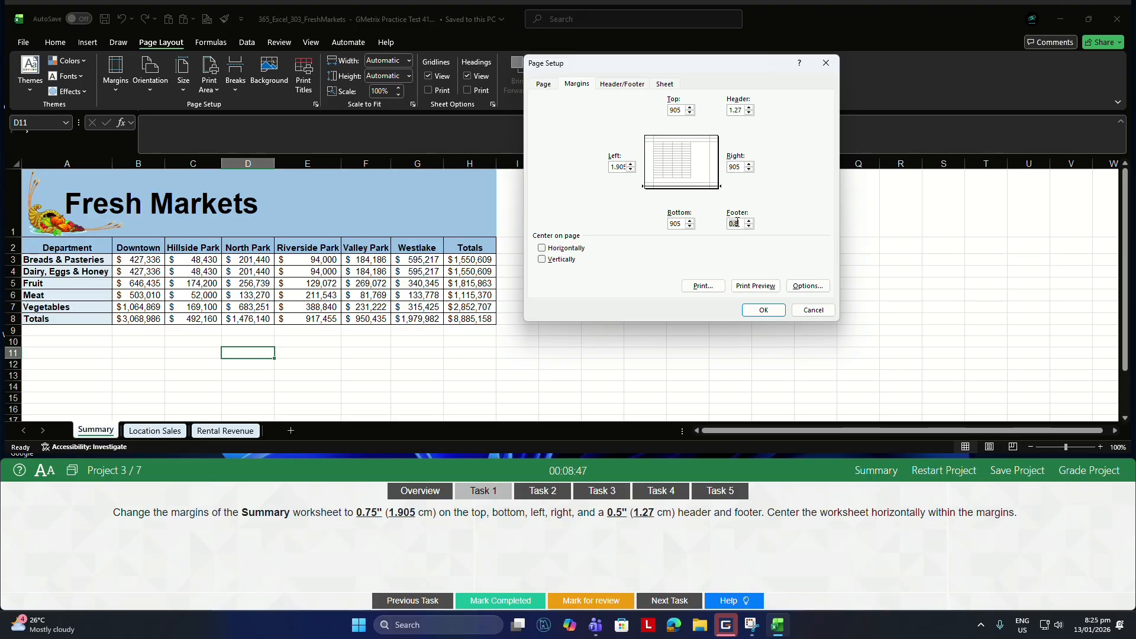
type("1.27")
left_click(542, 248)
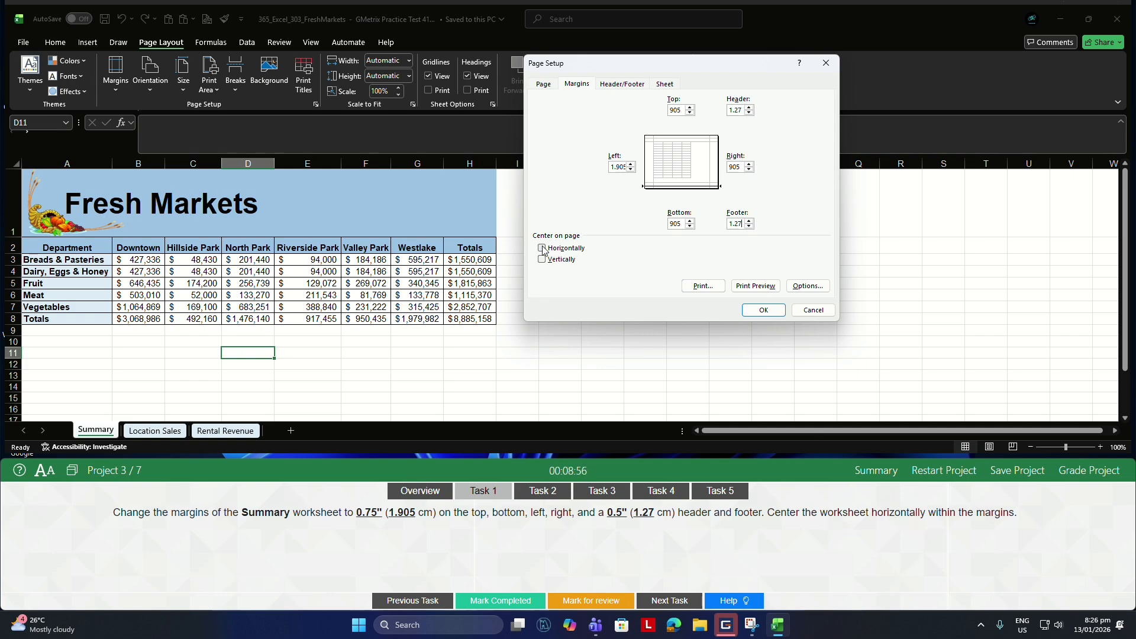
left_click(765, 310)
For Task 2, display all of the formulas on the Summary worksheet.
left_click(544, 492)
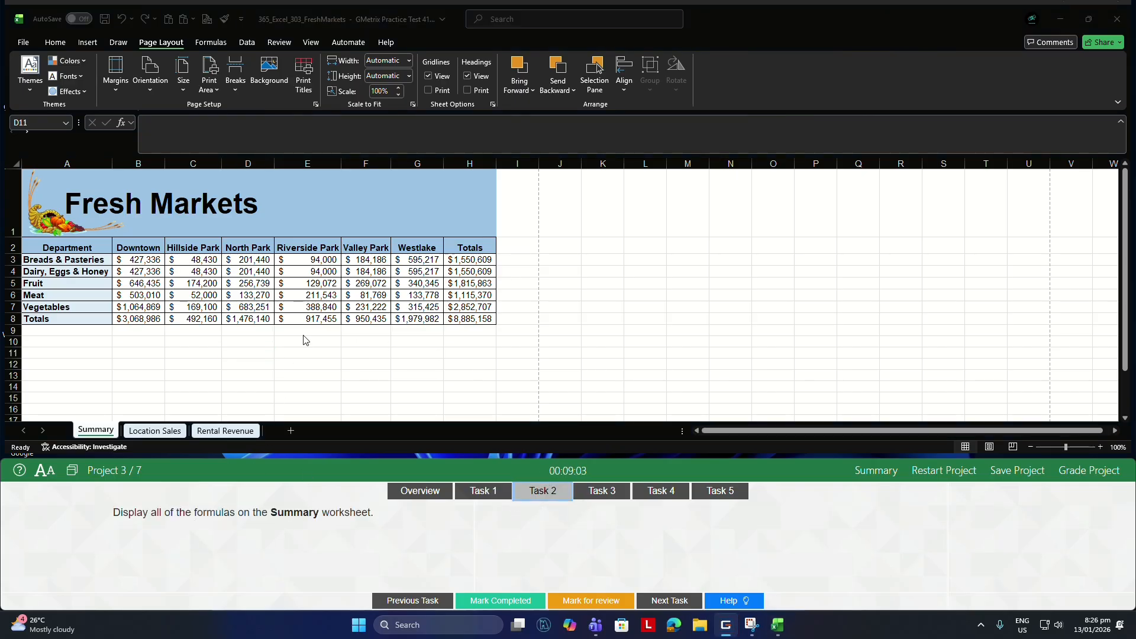
double_click(302, 356)
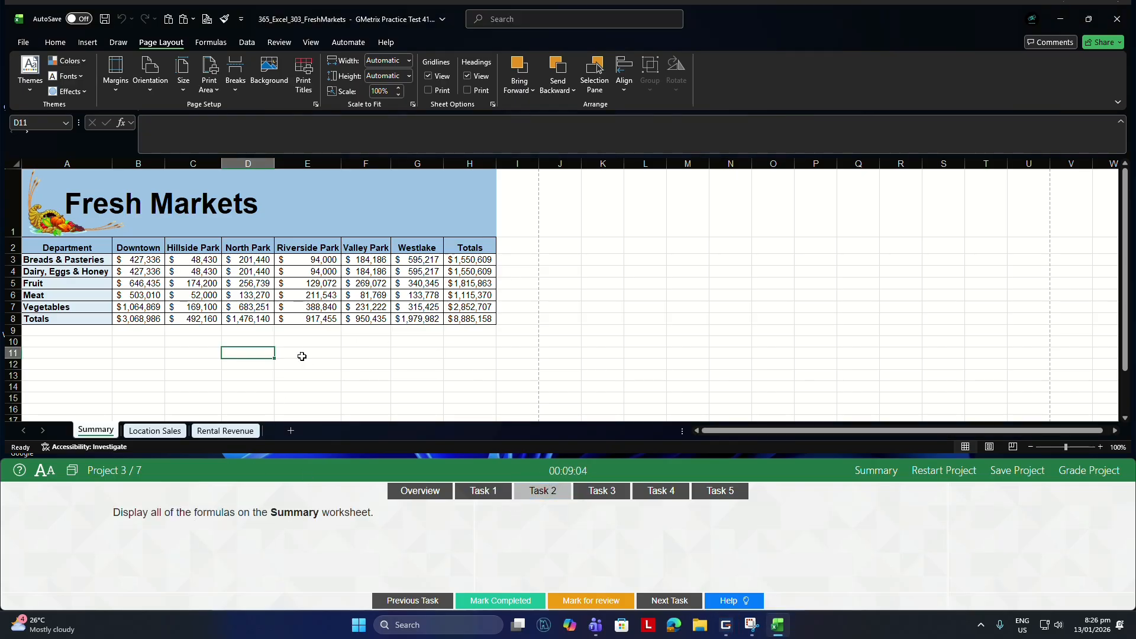
left_click(212, 43)
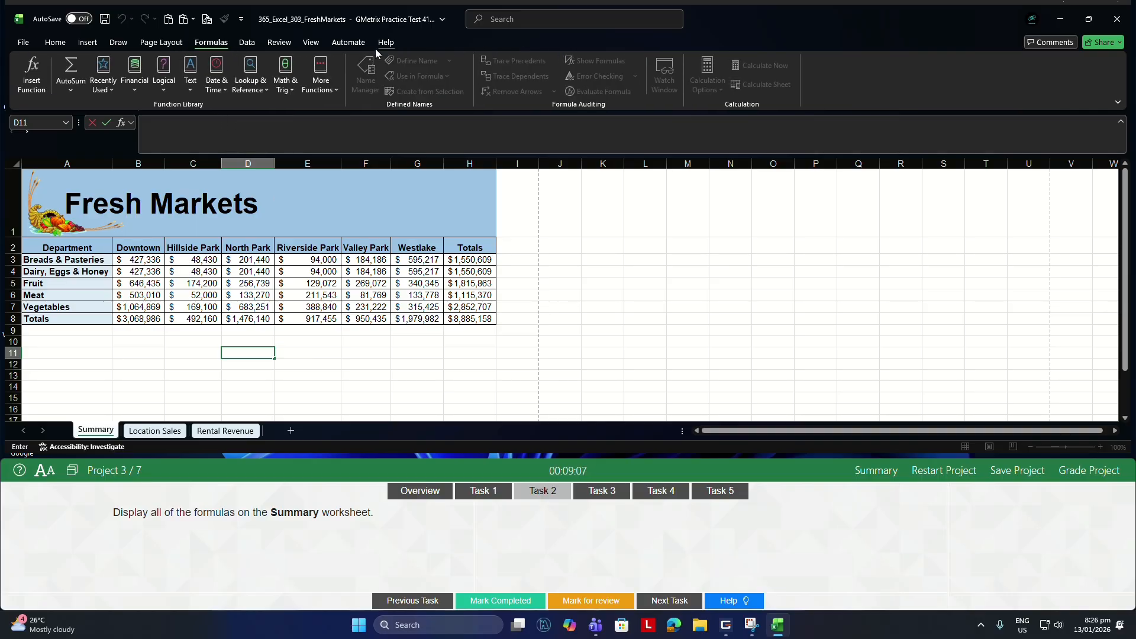
left_click(258, 279)
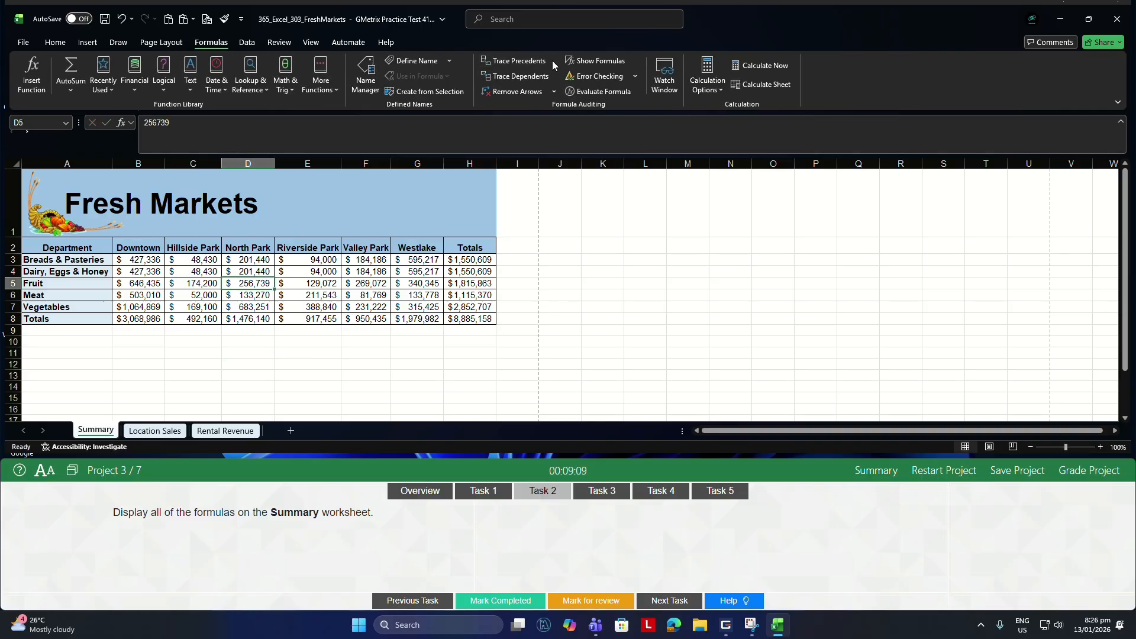
left_click(591, 61)
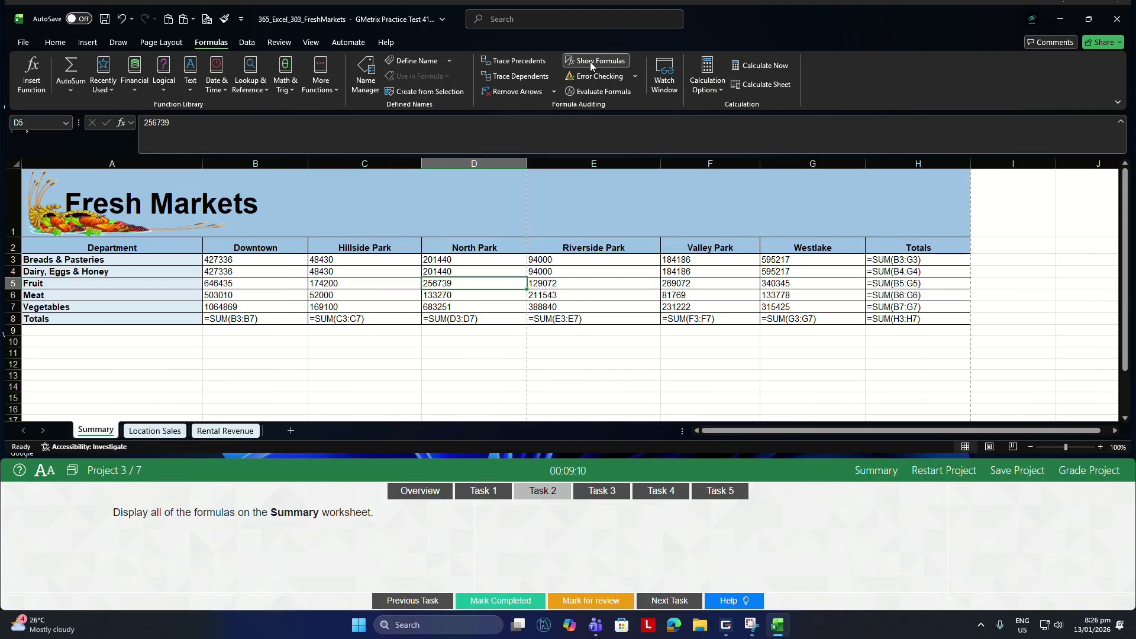
For Task 3, save the Summary worksheet as a PDF named Summary in the GMetrixTemplates folder, and close the PDF viewer.
left_click(600, 490)
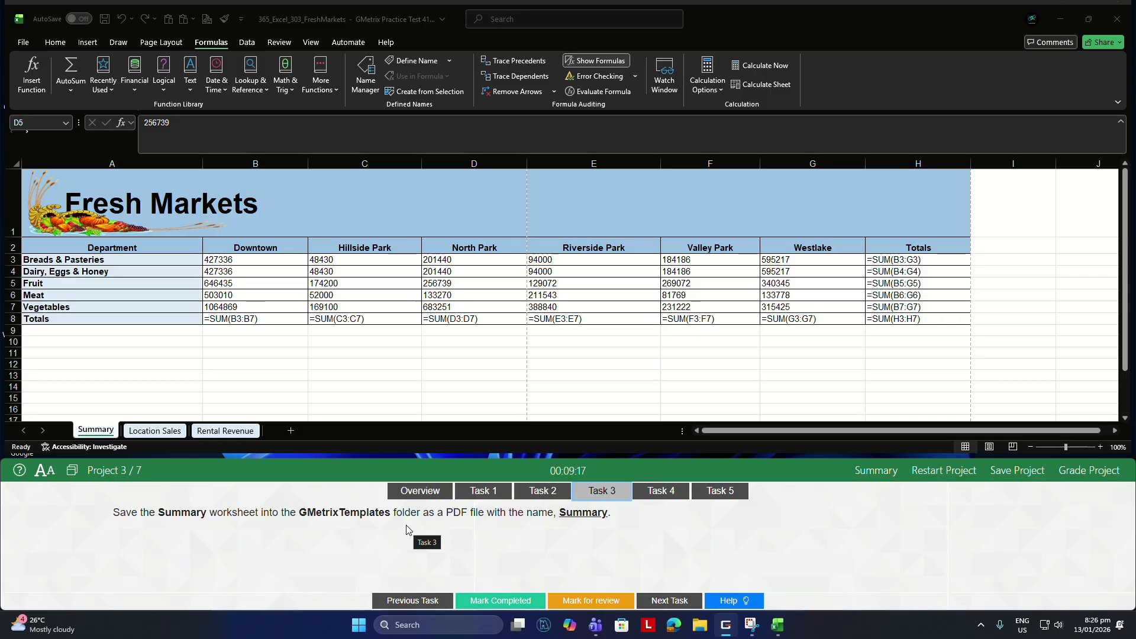
double_click(190, 346)
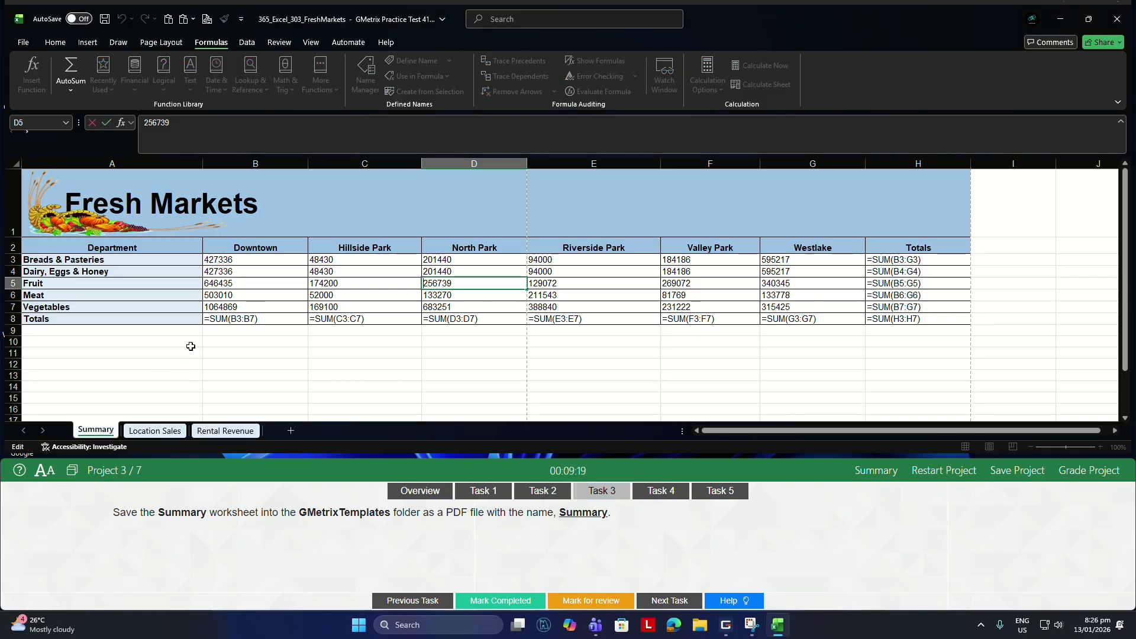
left_click(191, 346)
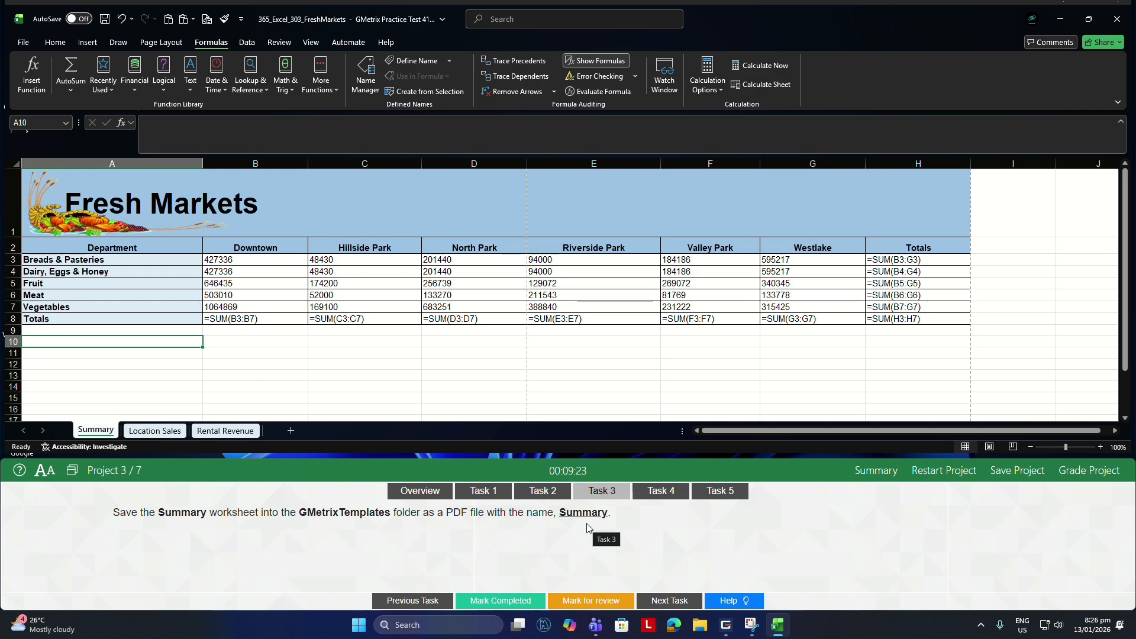
left_click(23, 42)
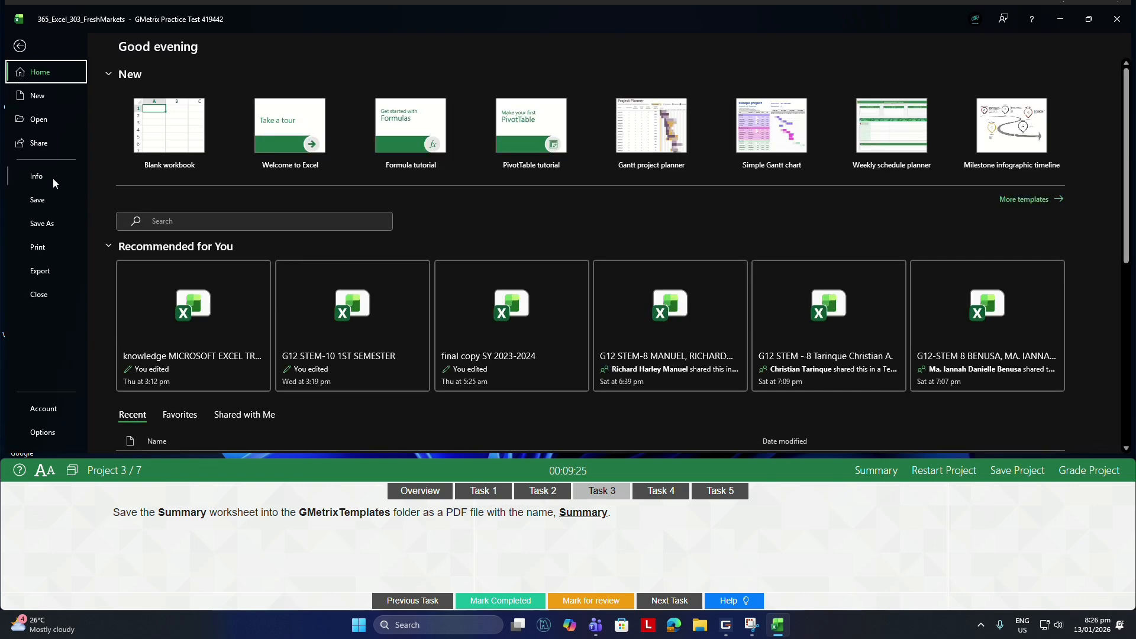
left_click(44, 226)
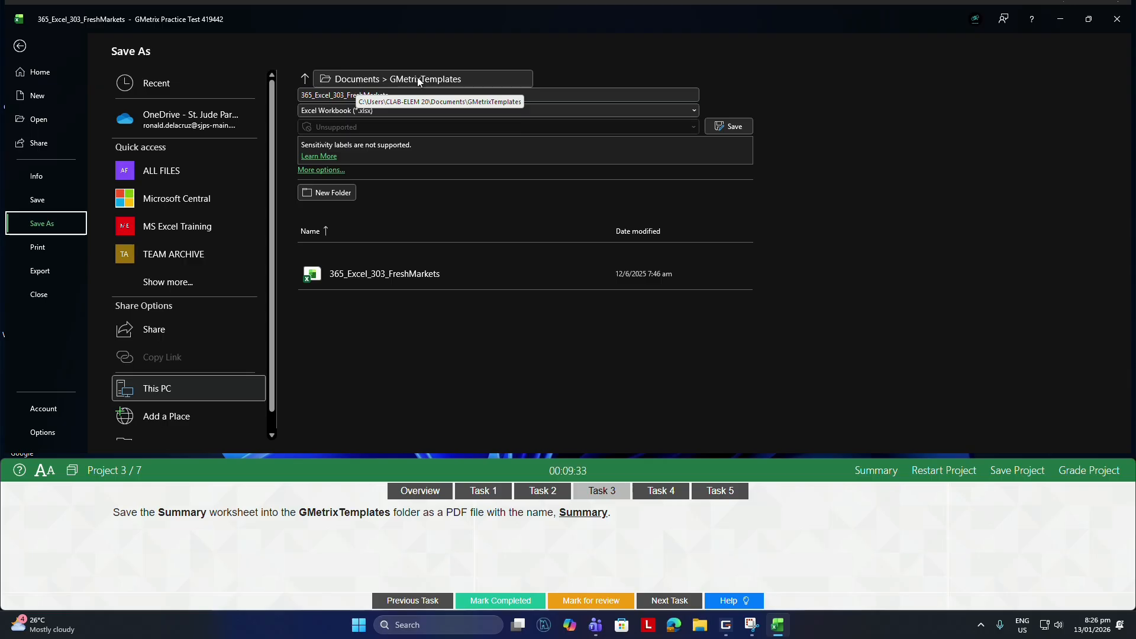
left_click(372, 95)
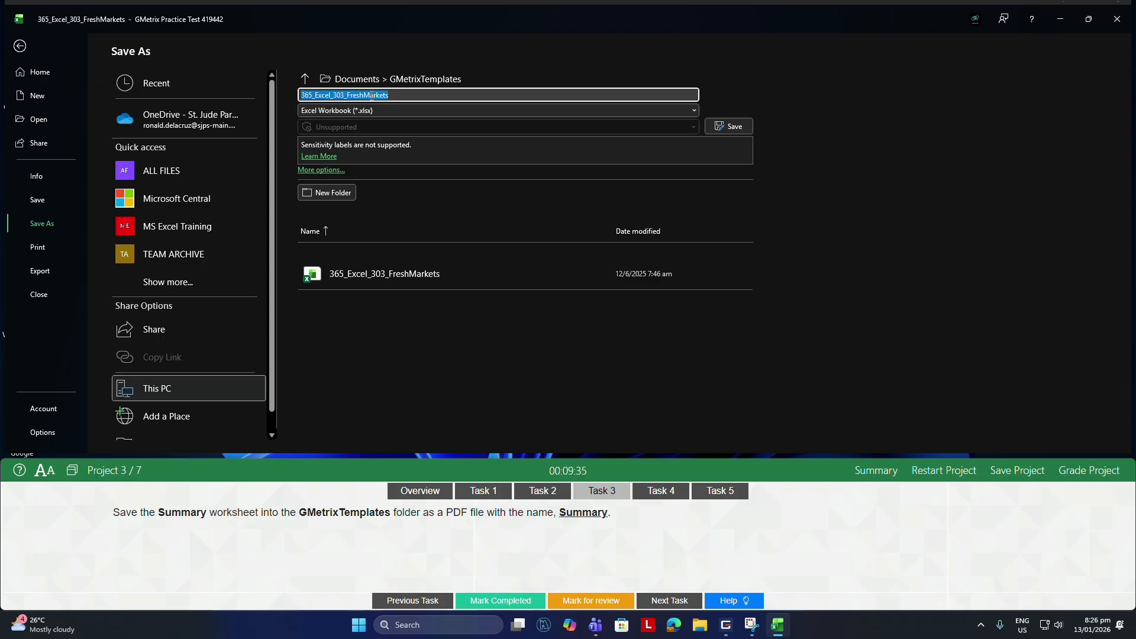
type("S")
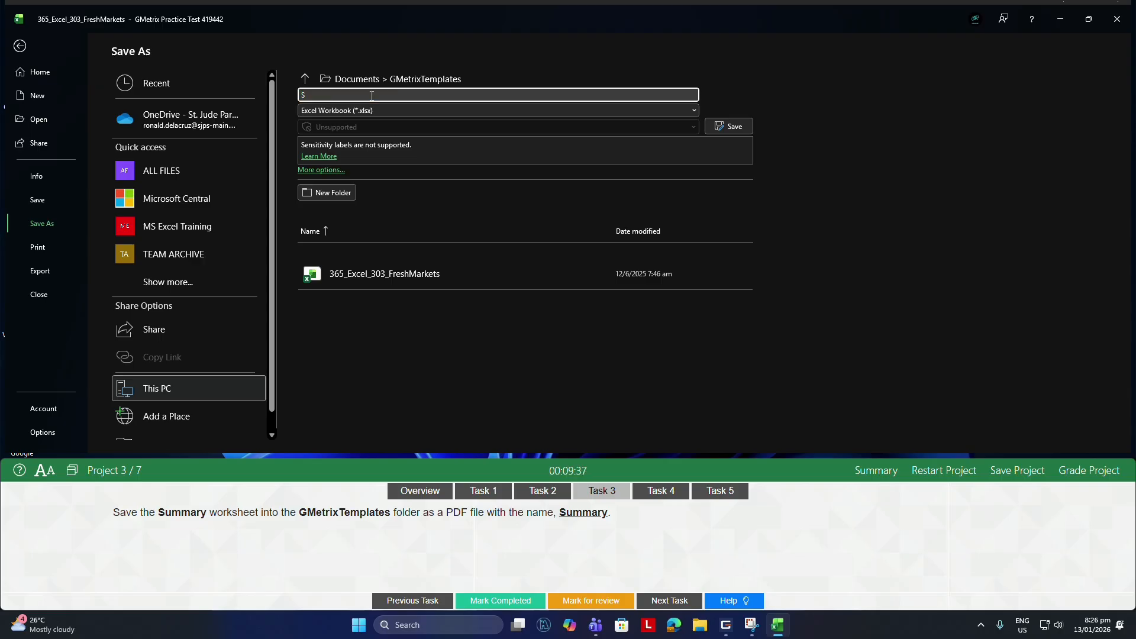
type("ummary")
left_click(404, 111)
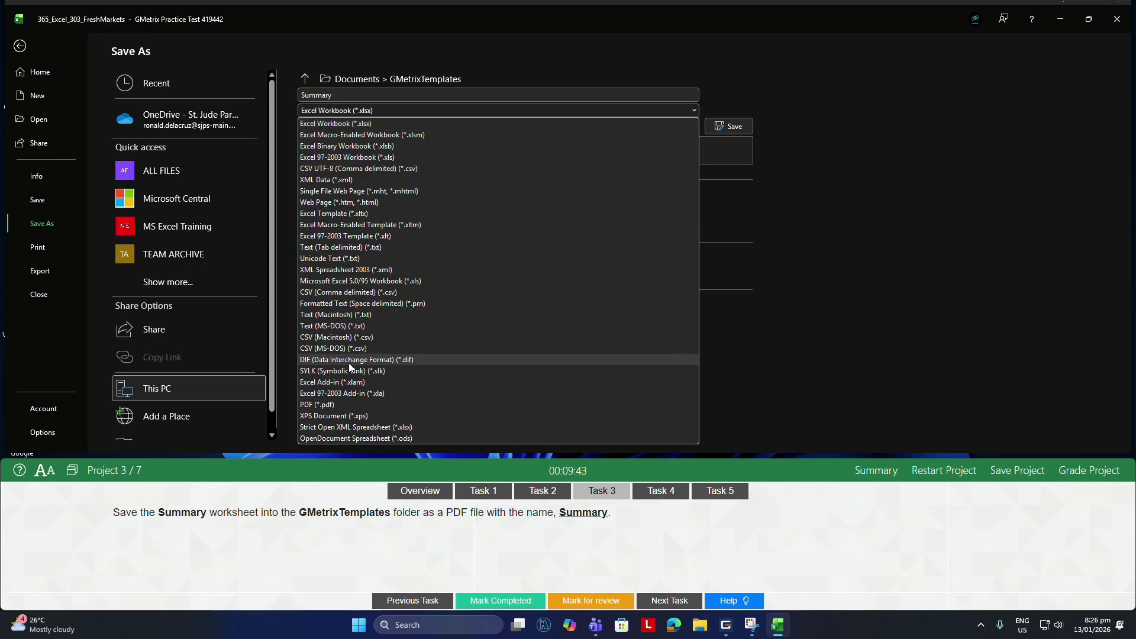
left_click(317, 404)
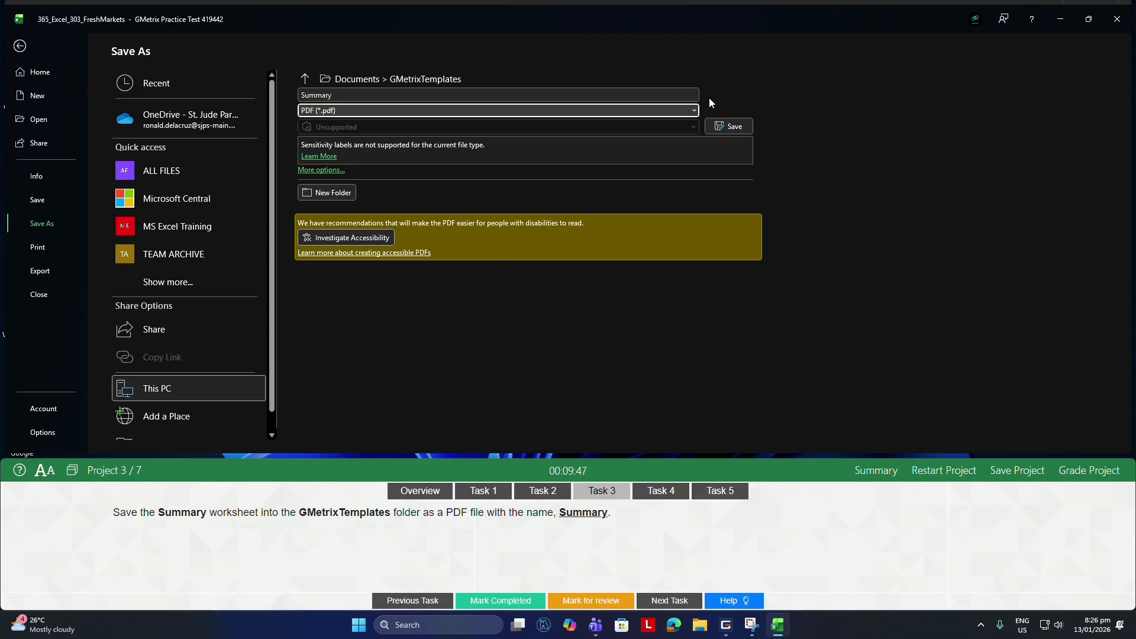
left_click(733, 126)
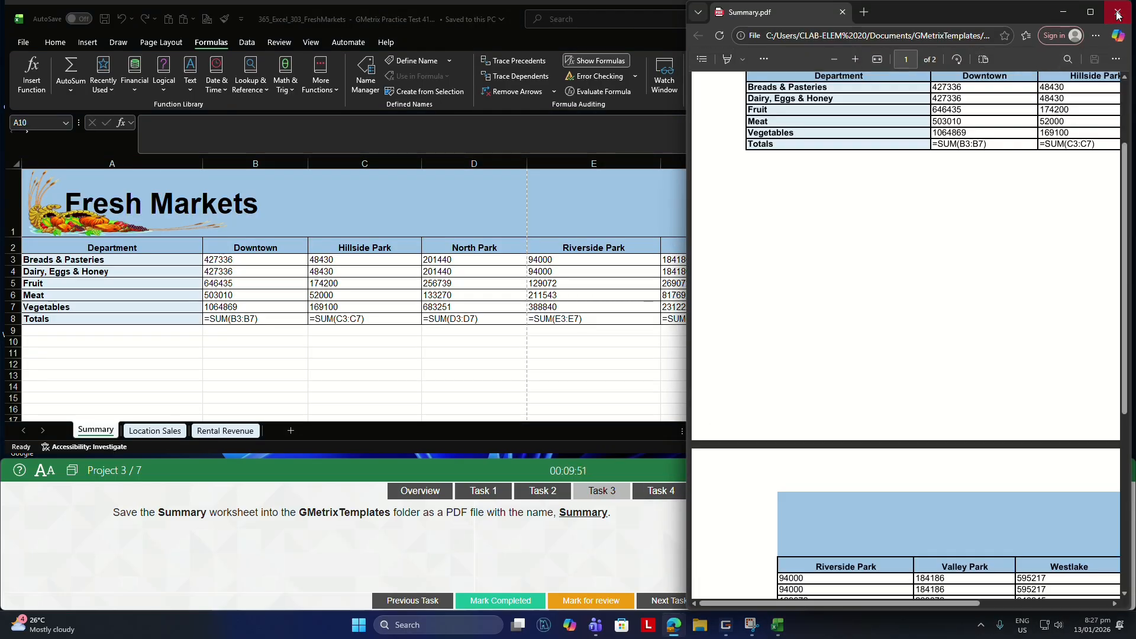
left_click(1113, 15)
For Task 4, clear the formatting of cells A3:A7 on the Rental Revenue worksheet.
left_click(656, 493)
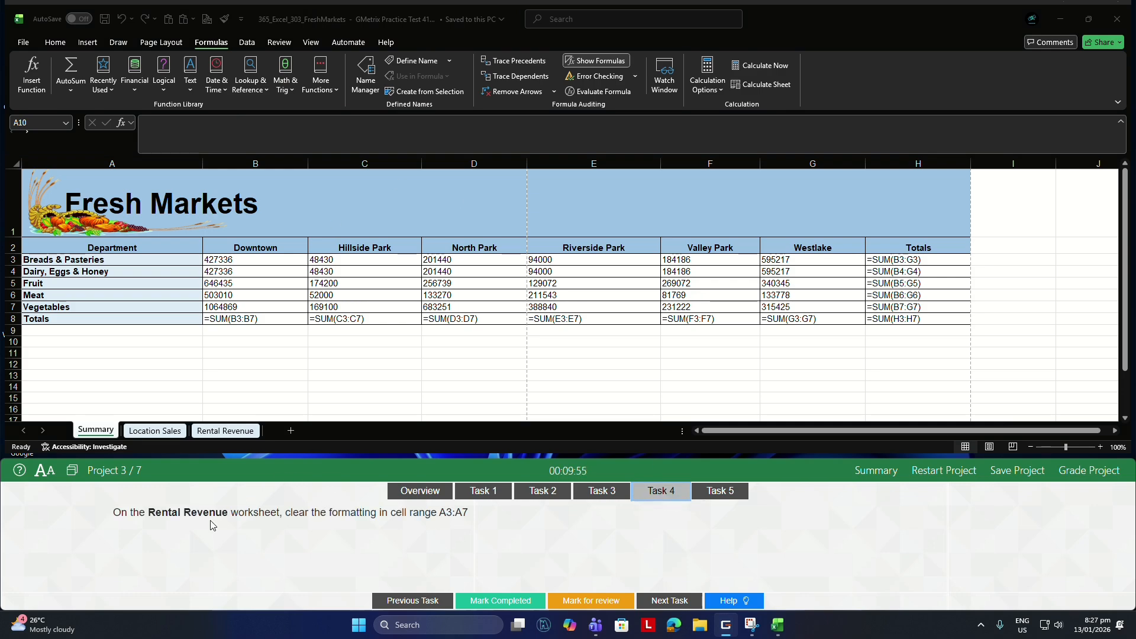
left_click(232, 432)
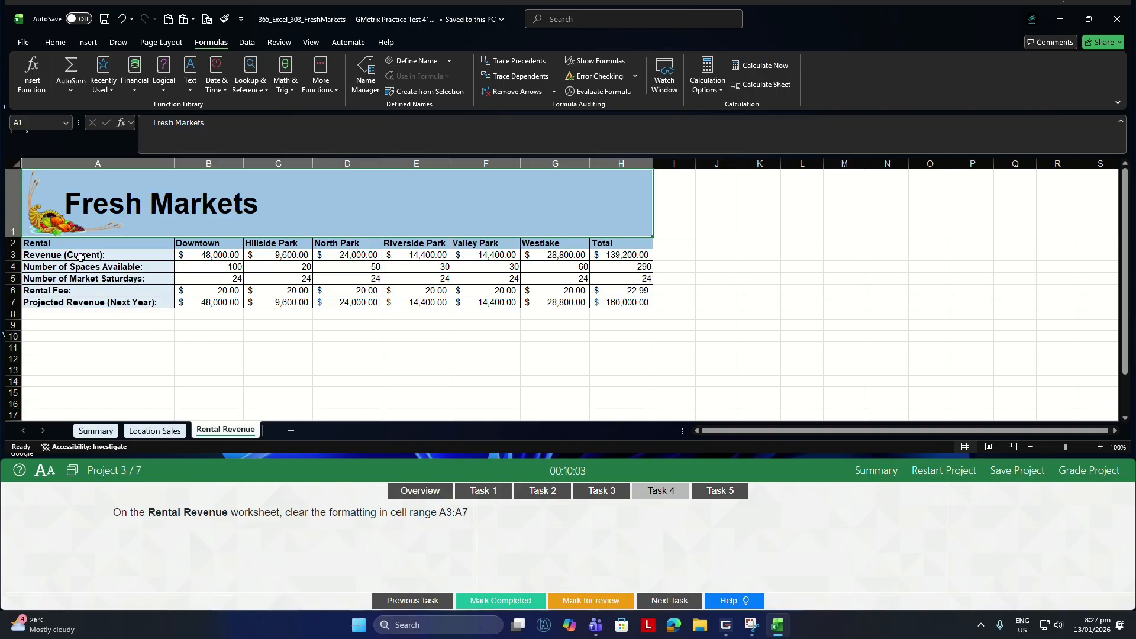
left_click_drag(81, 256, 76, 300)
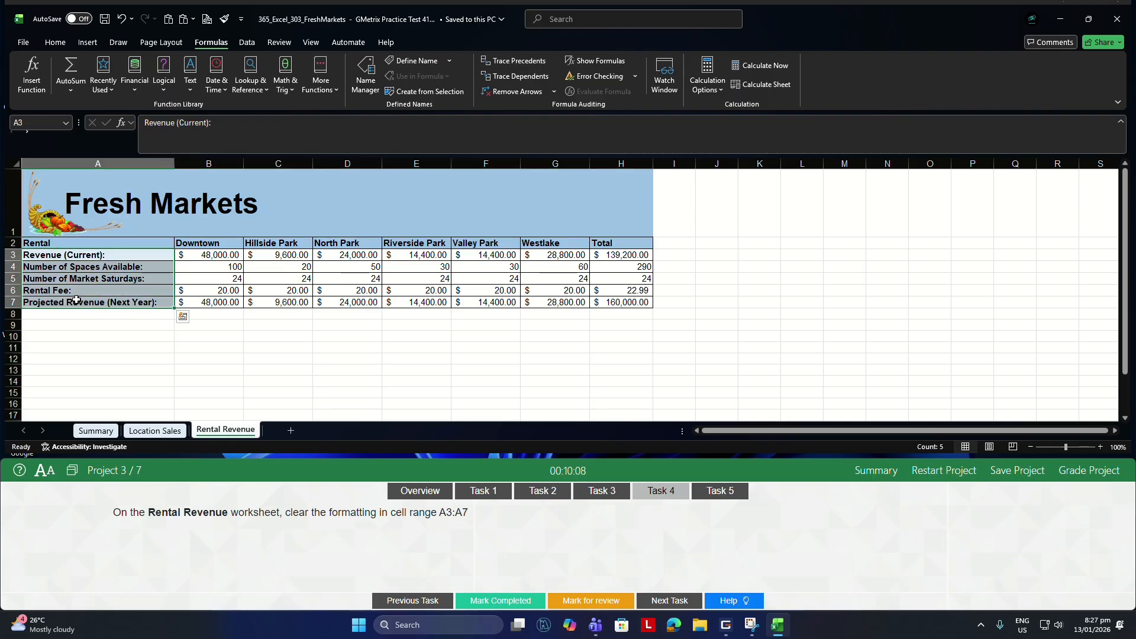
left_click(55, 42)
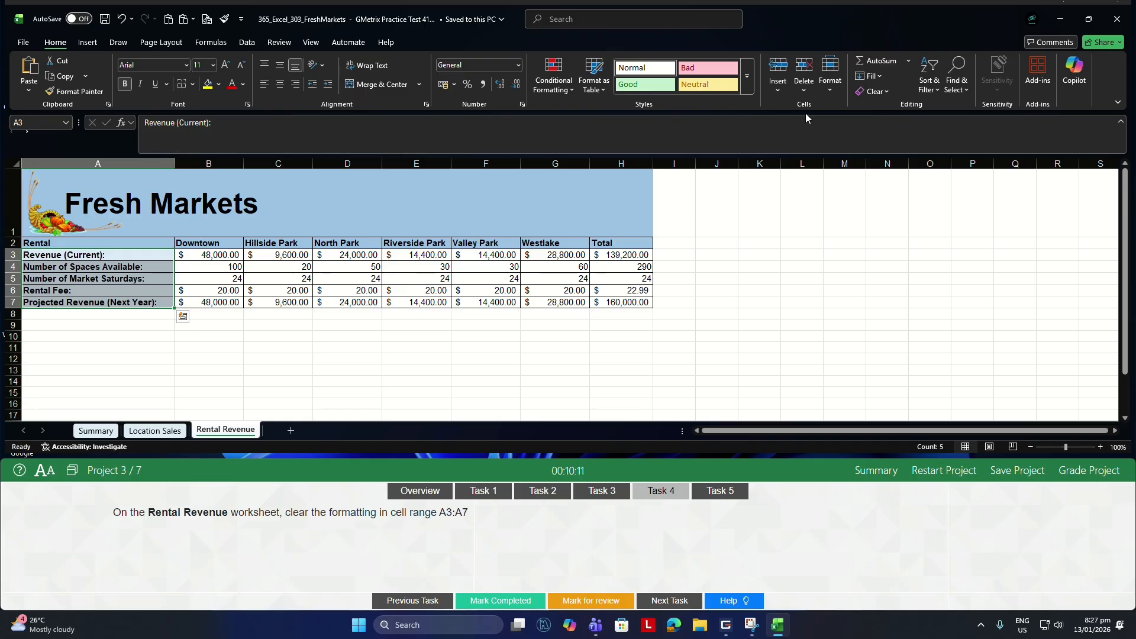
left_click(880, 93)
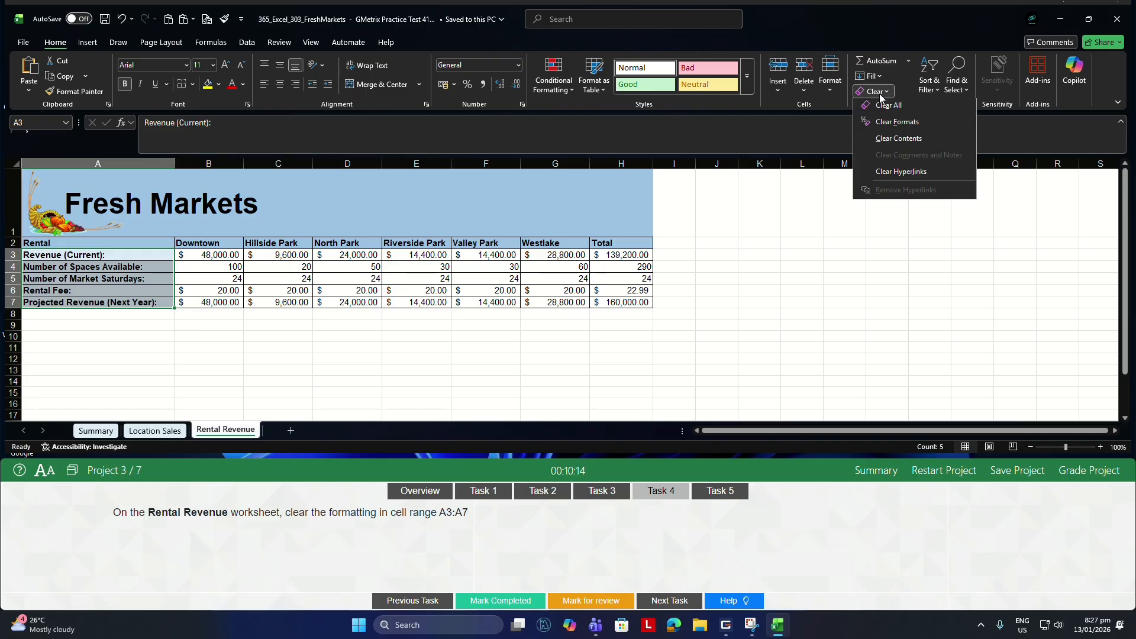
left_click(889, 124)
For Task 5, start a custom sort of the Location Sales worksheet's table with Location as the first sort level.
left_click(721, 491)
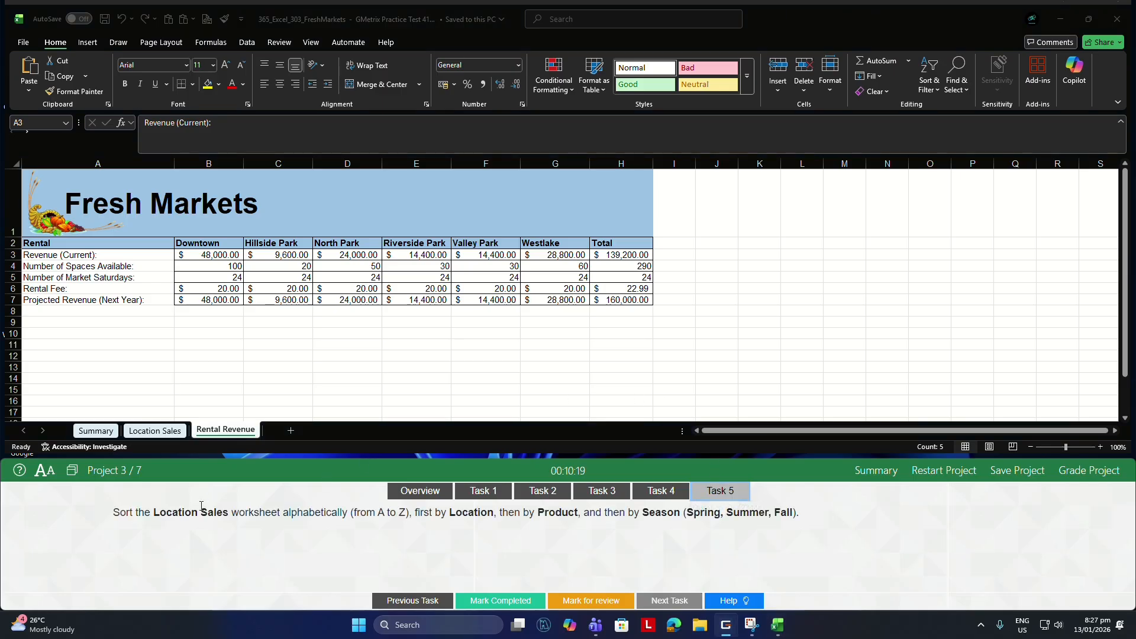
left_click(157, 431)
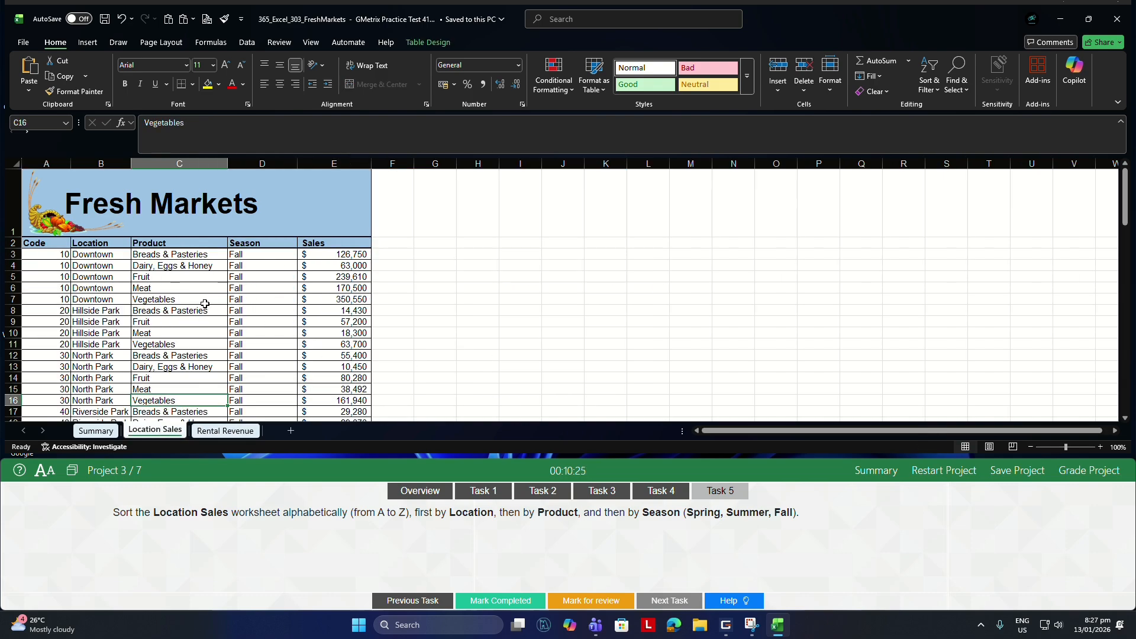
left_click(155, 315)
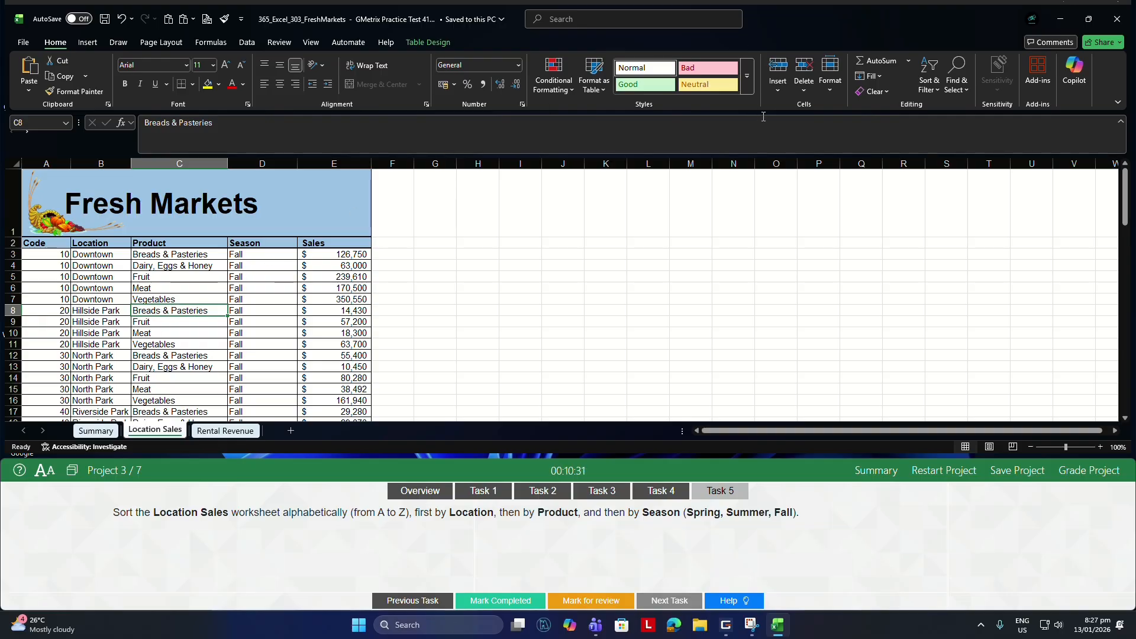
left_click(933, 87)
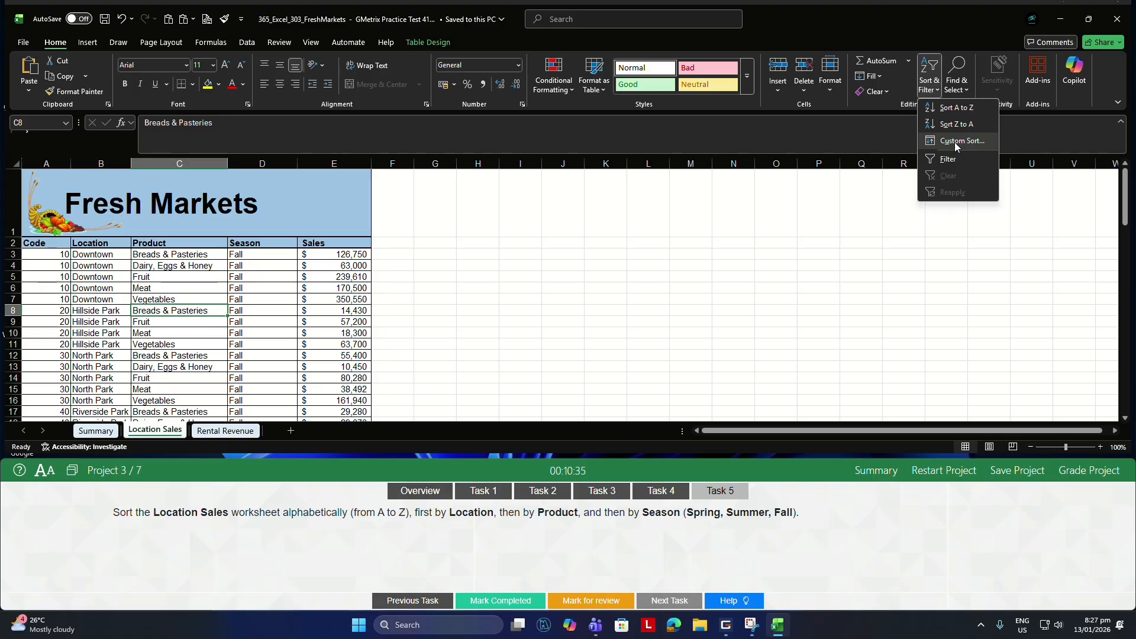
left_click(957, 142)
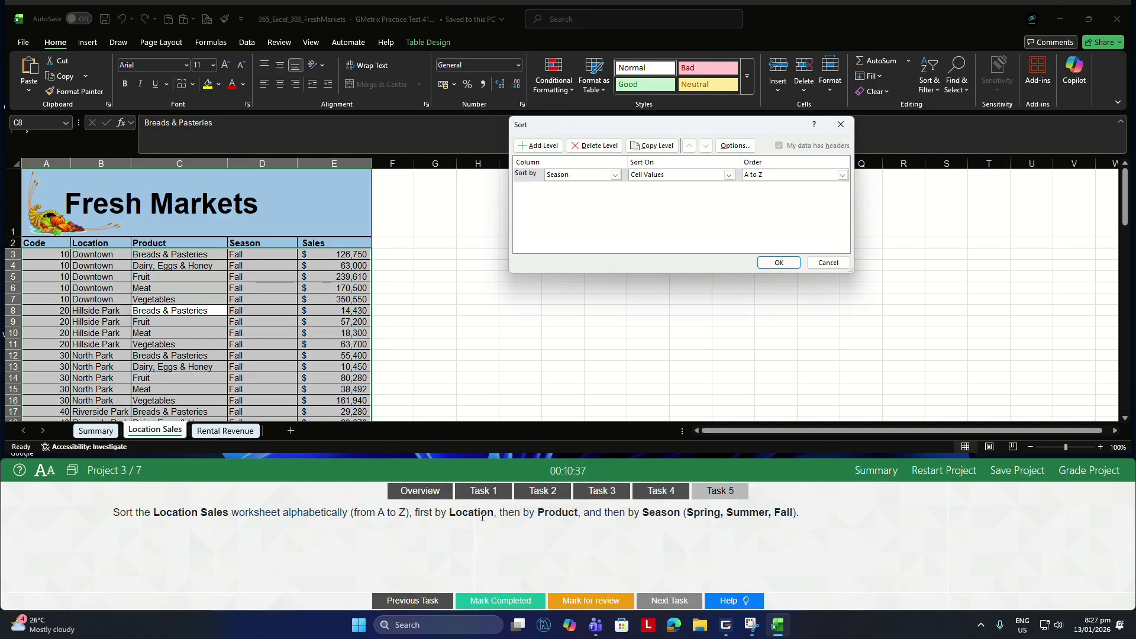
left_click(615, 175)
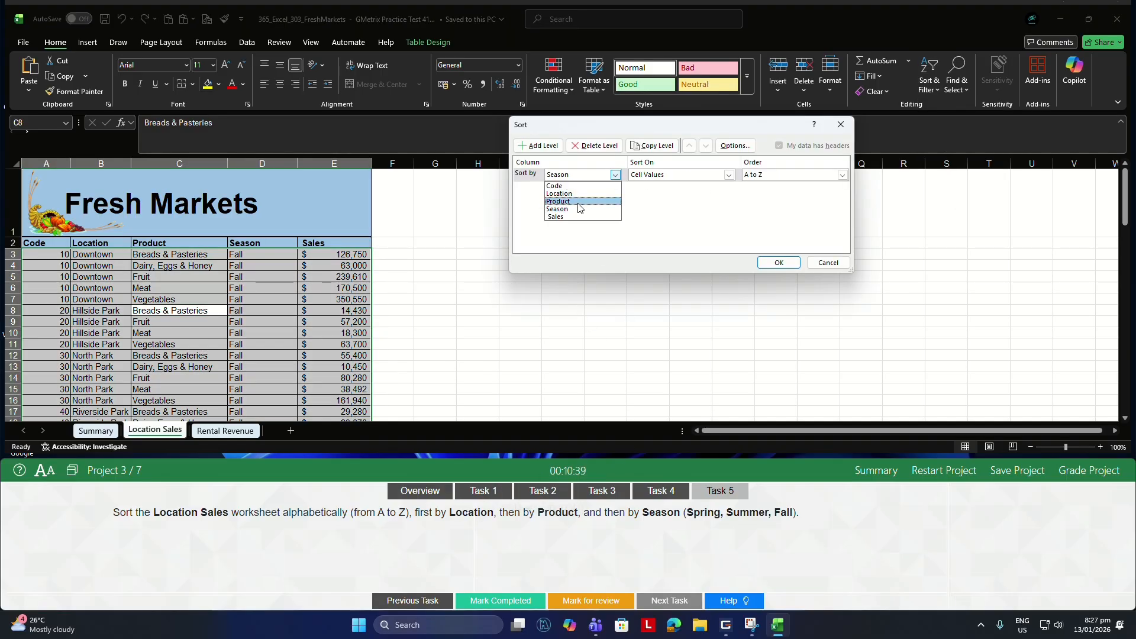
left_click(586, 193)
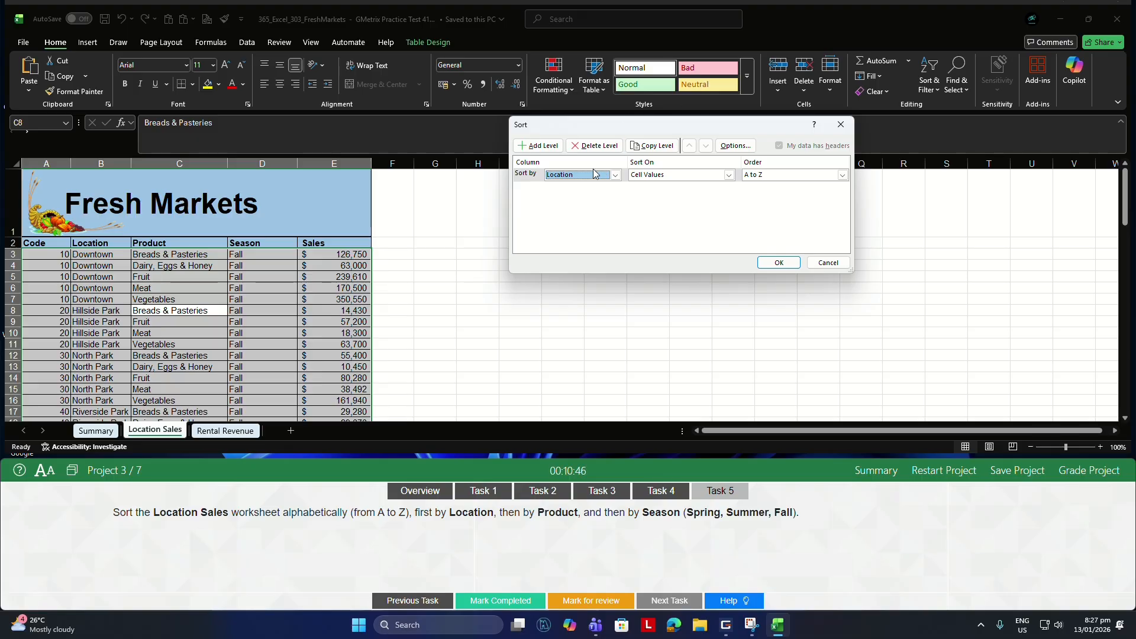
Add Product as the second sort level and Season as the third.
left_click(549, 148)
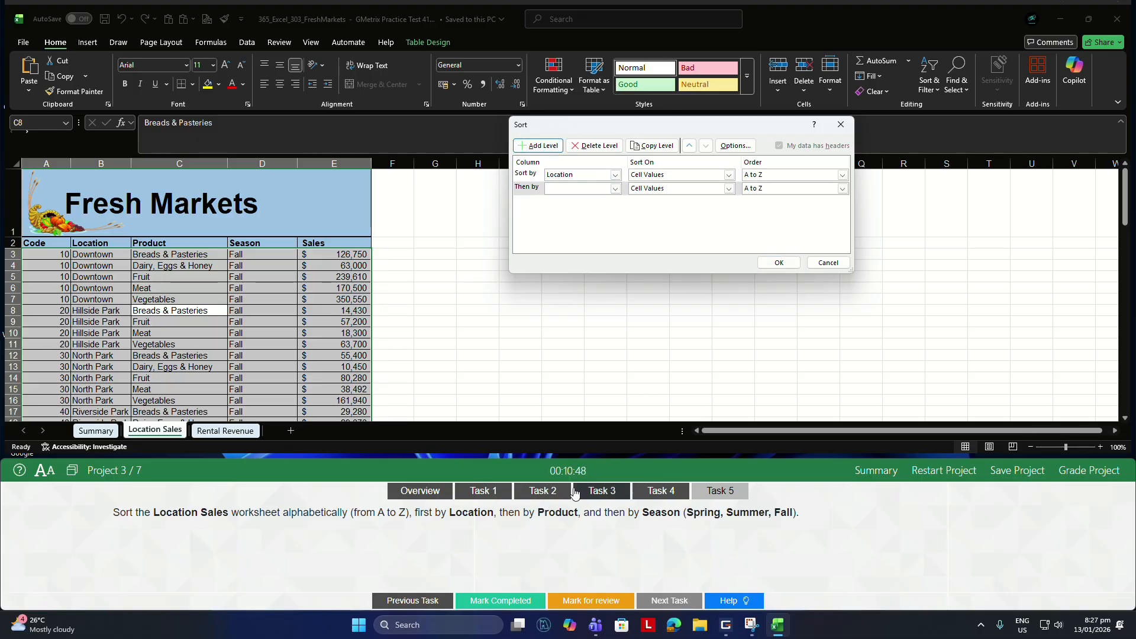
left_click(615, 189)
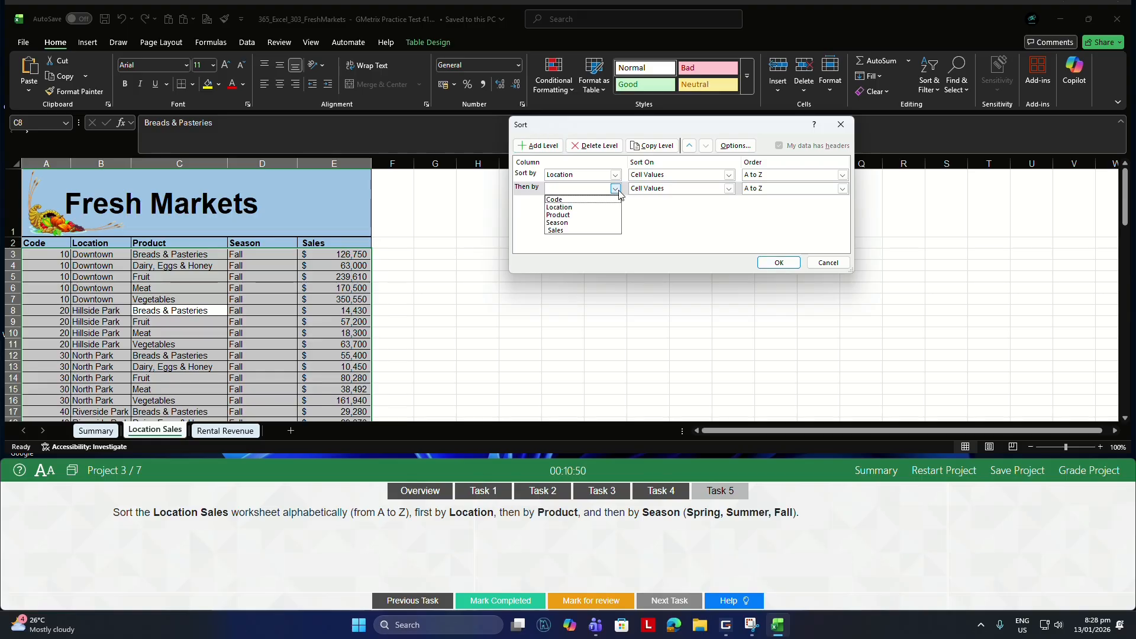
left_click(589, 215)
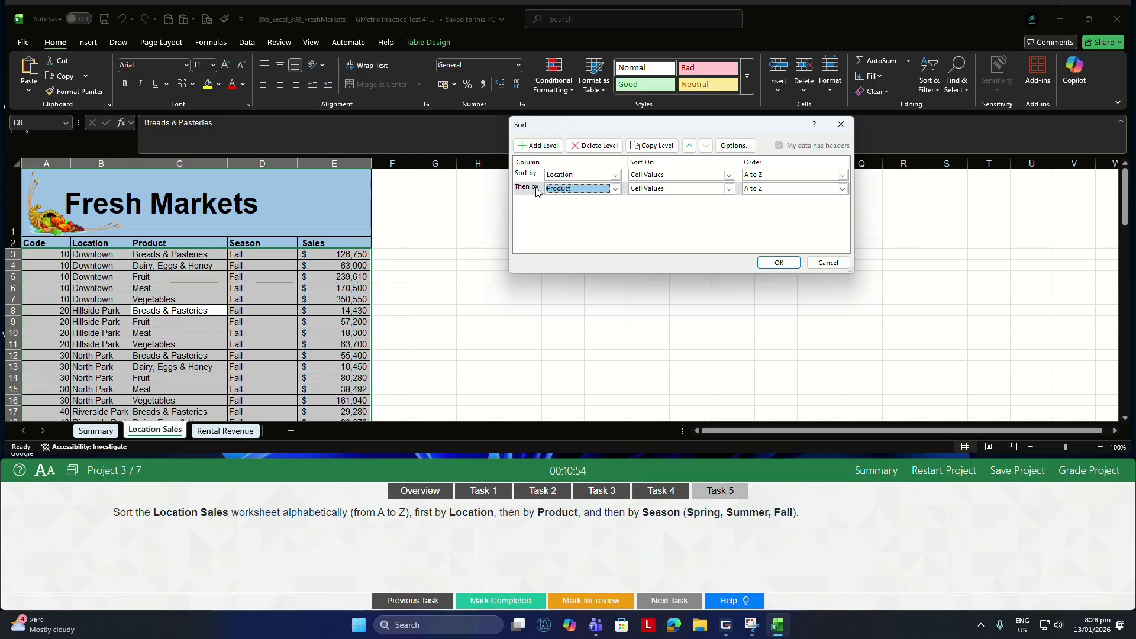
left_click(524, 146)
left_click(616, 202)
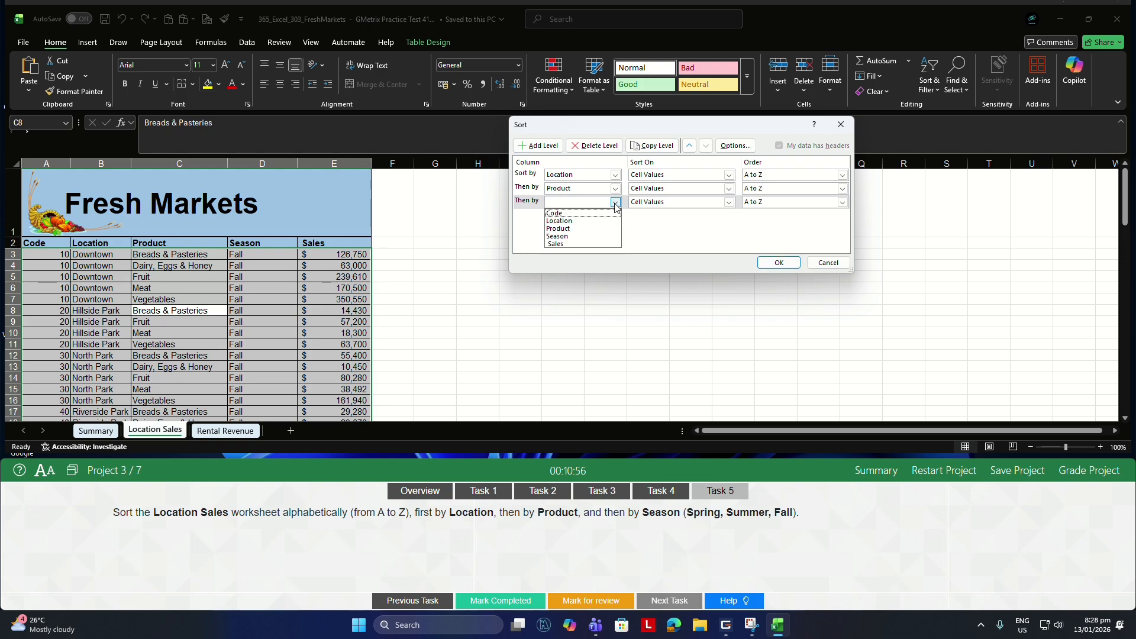
left_click(569, 236)
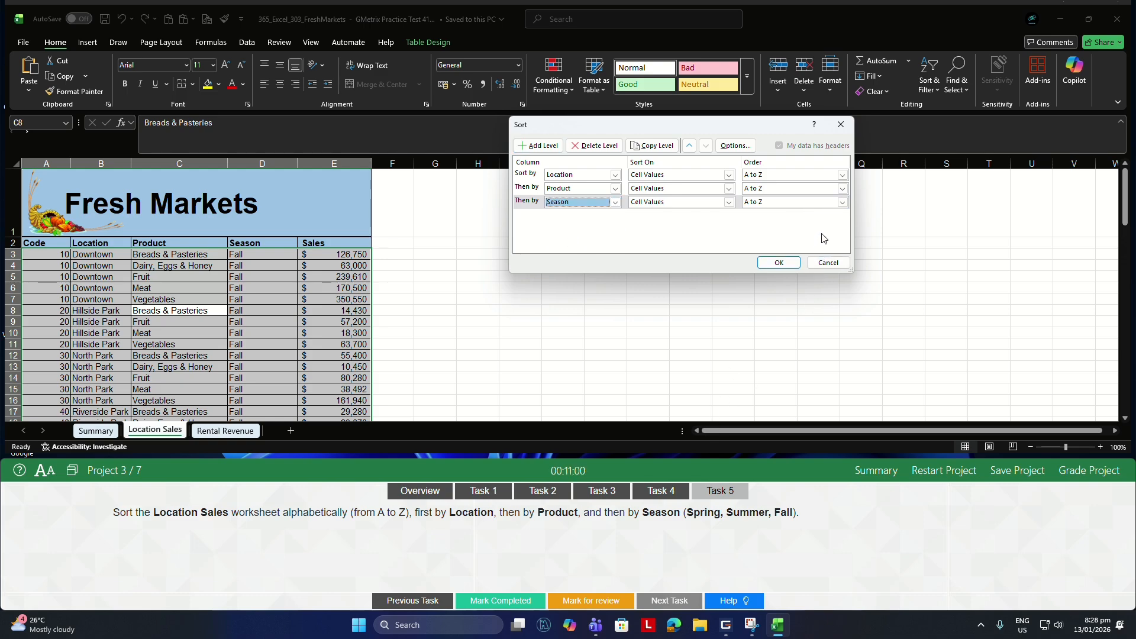
Order the Season level by the custom list Spring, Summer, Fall and apply the sort.
left_click(842, 202)
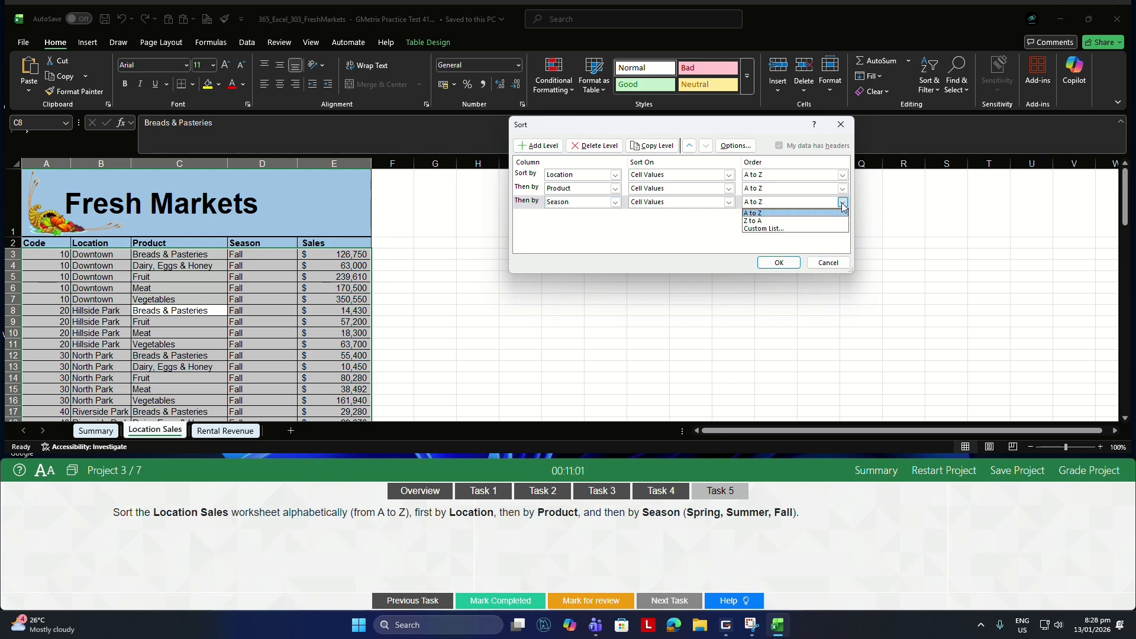
left_click(776, 229)
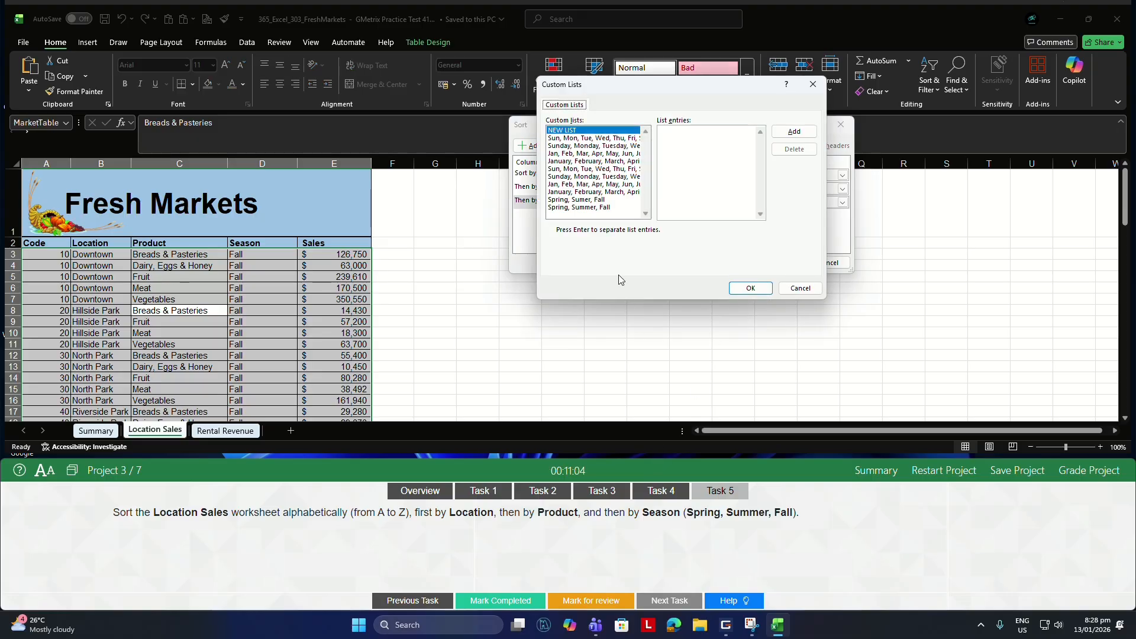
left_click(574, 207)
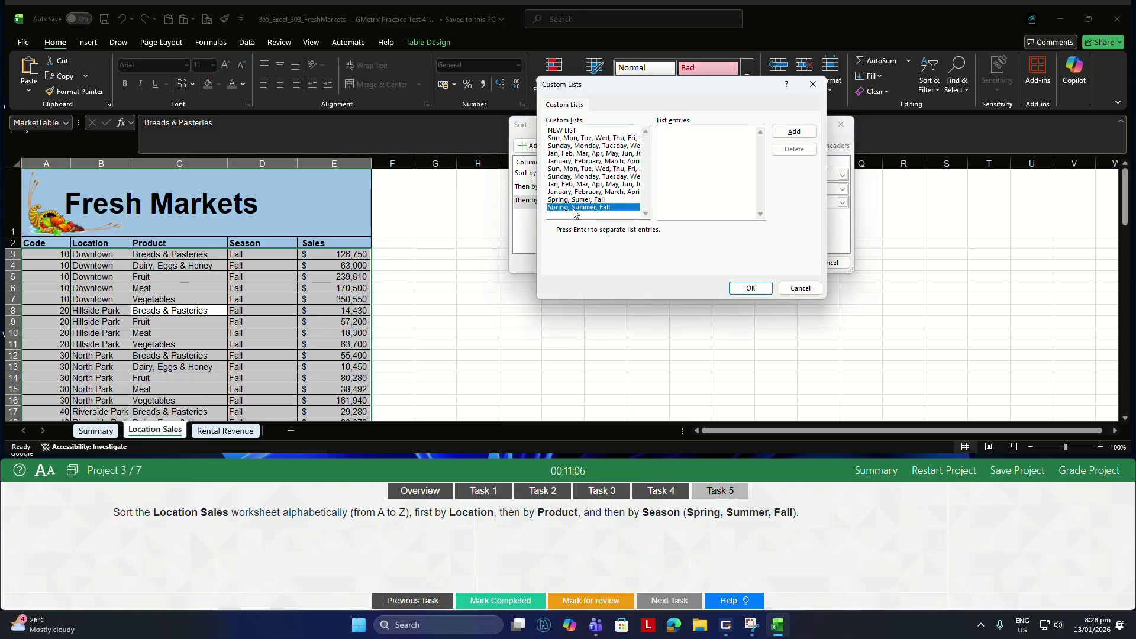
left_click(796, 134)
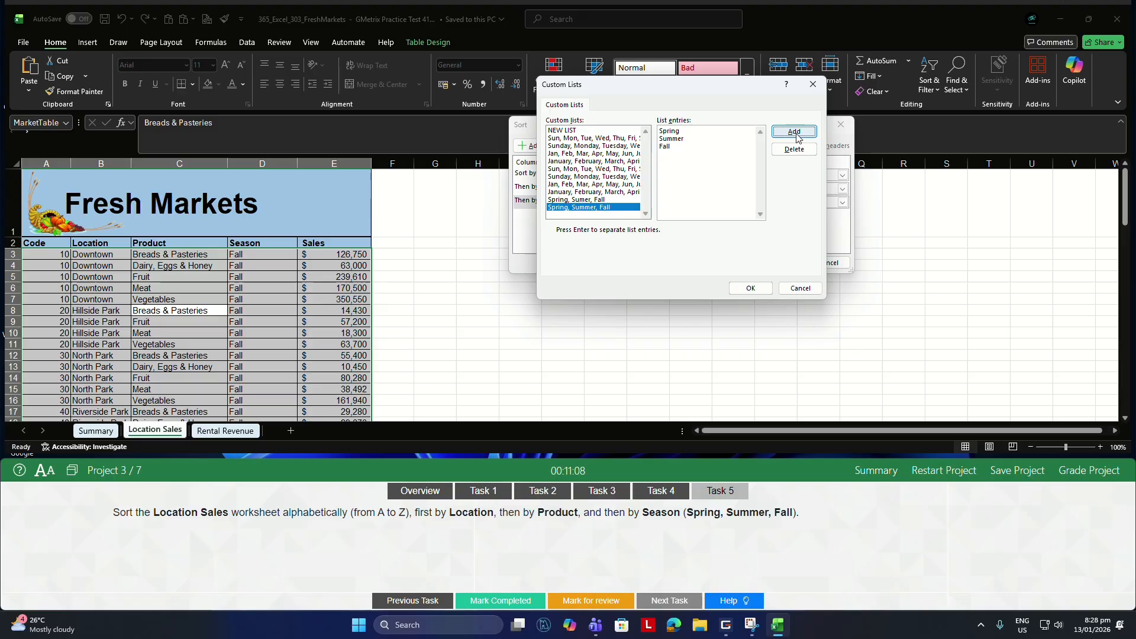
left_click(750, 288)
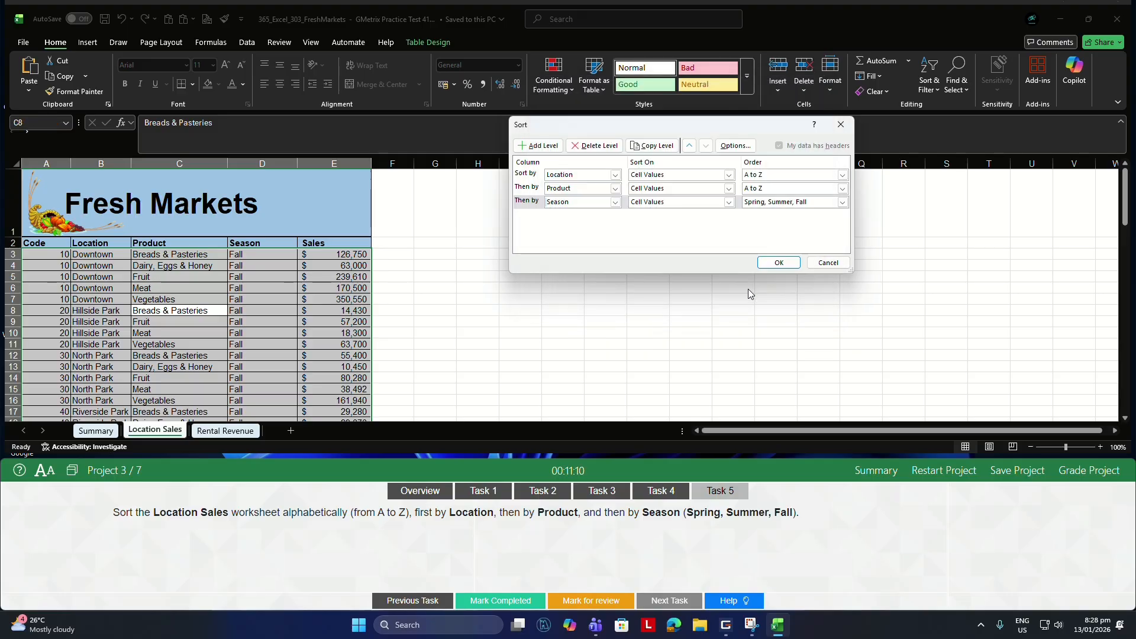
left_click(773, 265)
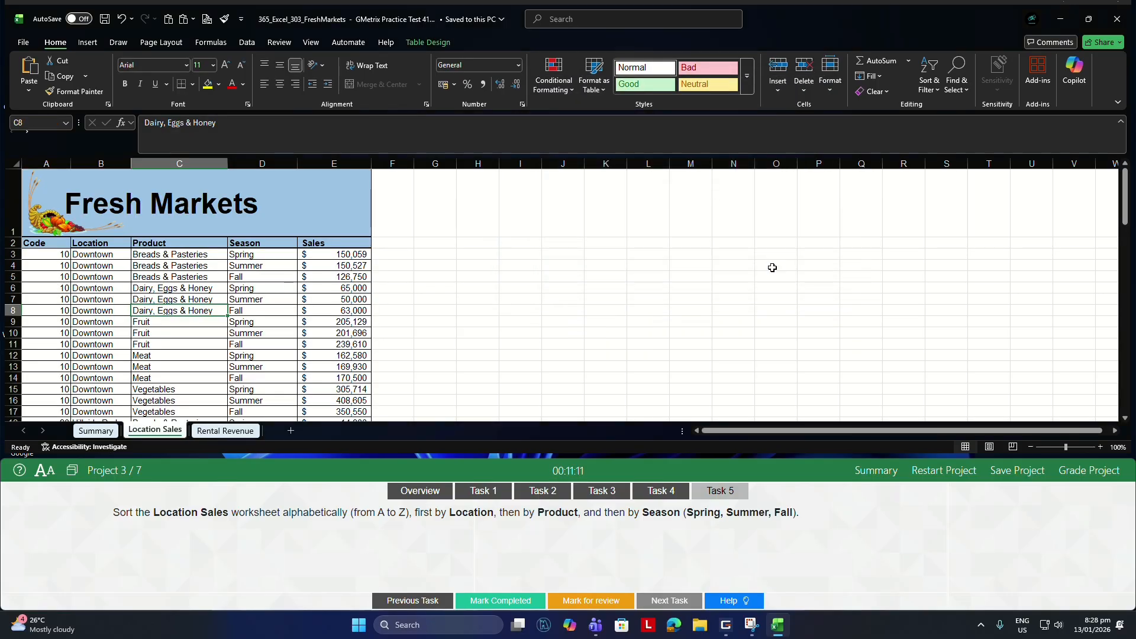
Grade Project 3 and continue to Project 4.
left_click(1078, 472)
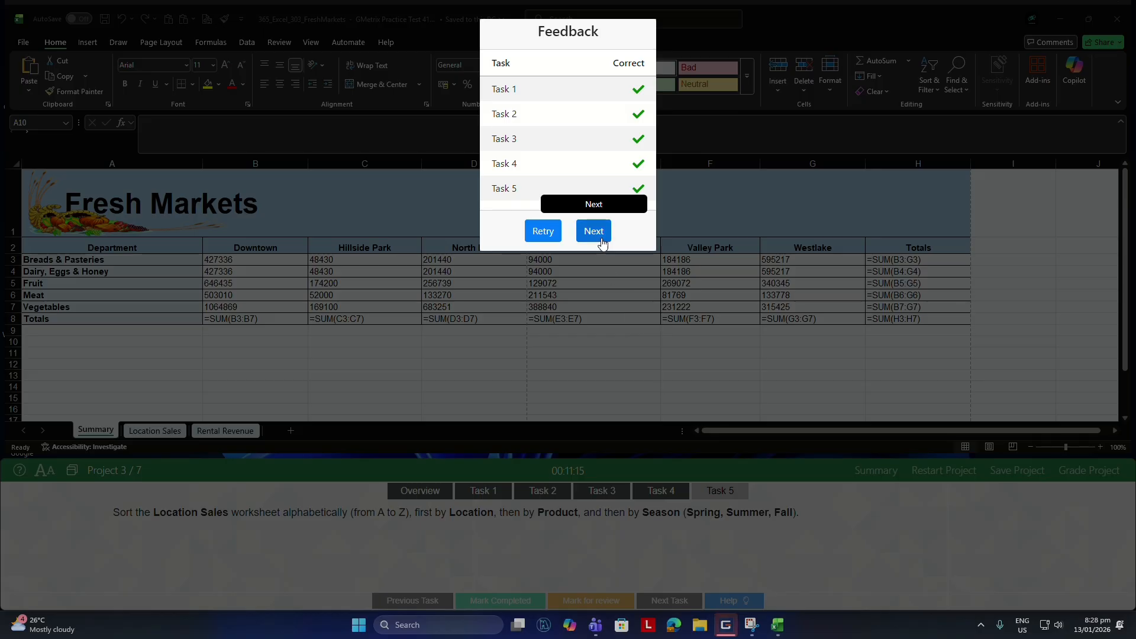
left_click(601, 242)
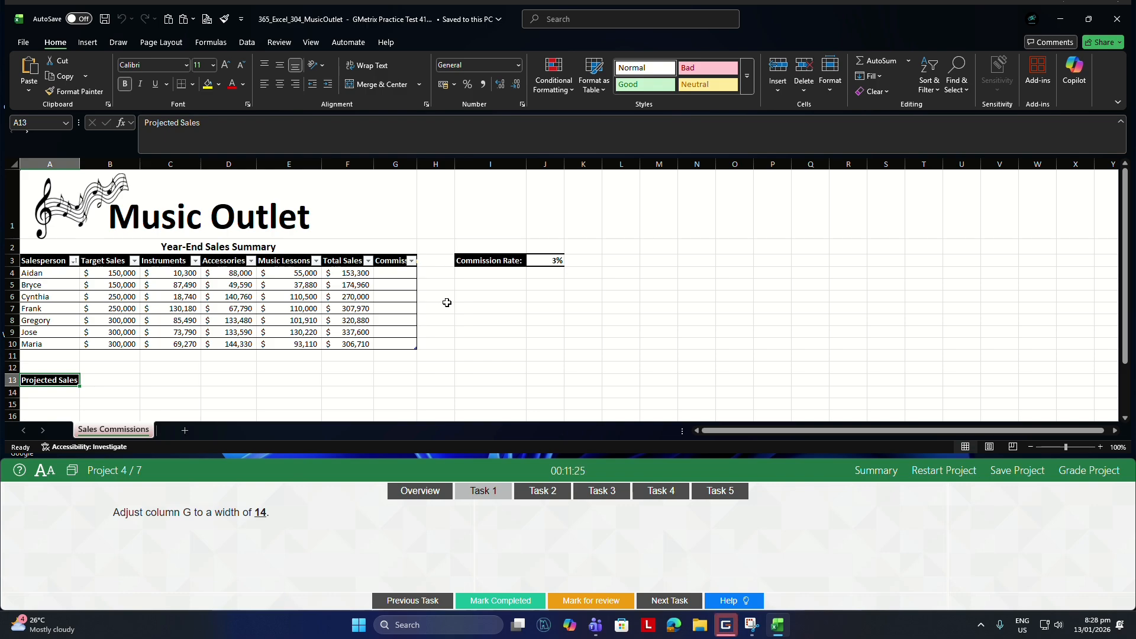
For Task 1, set the width of column G to 14.
left_click(393, 163)
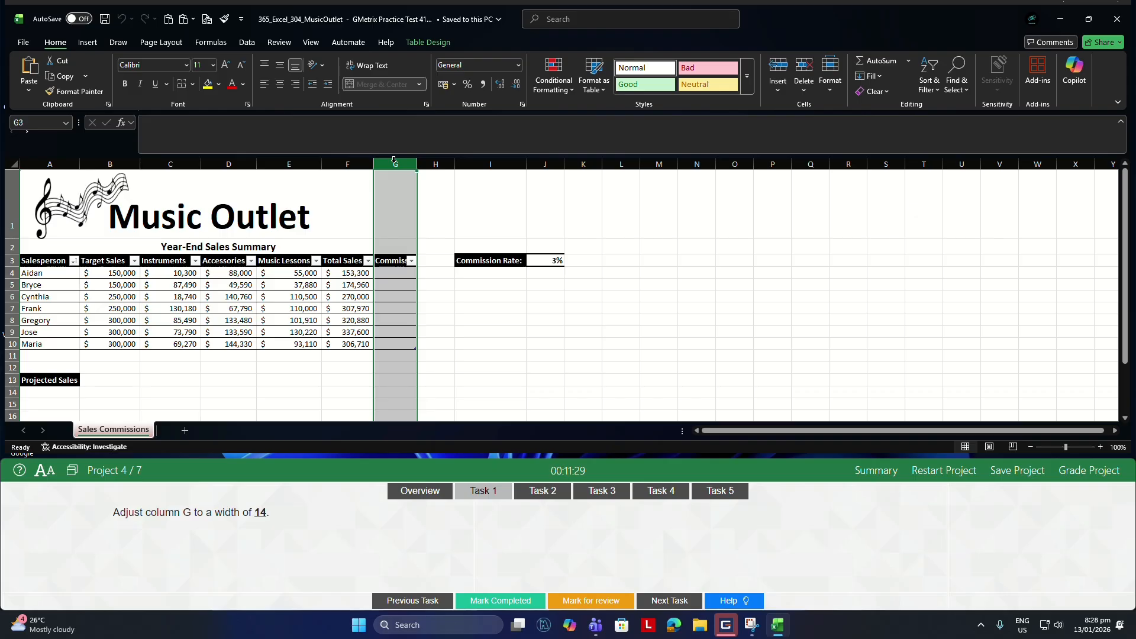
left_click(831, 79)
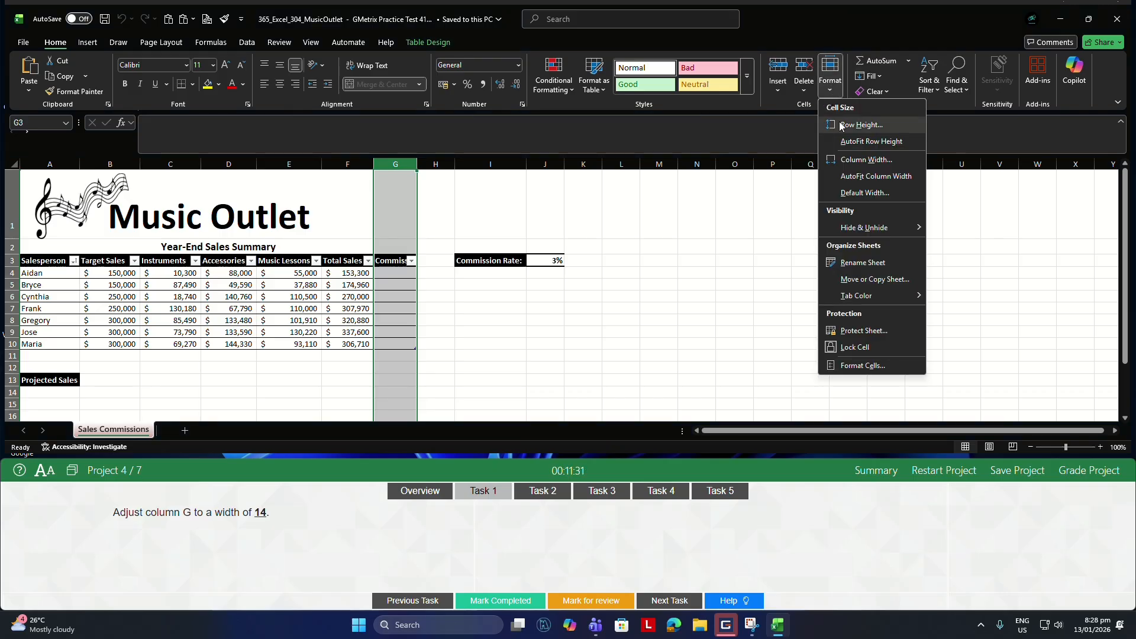
left_click(866, 160)
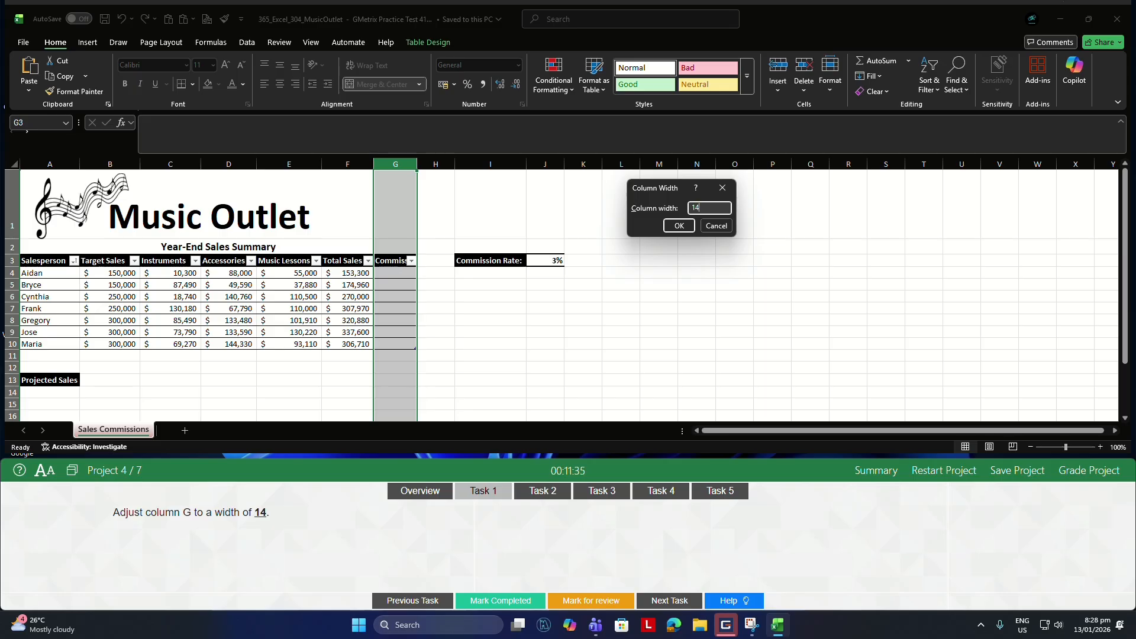
key("Return")
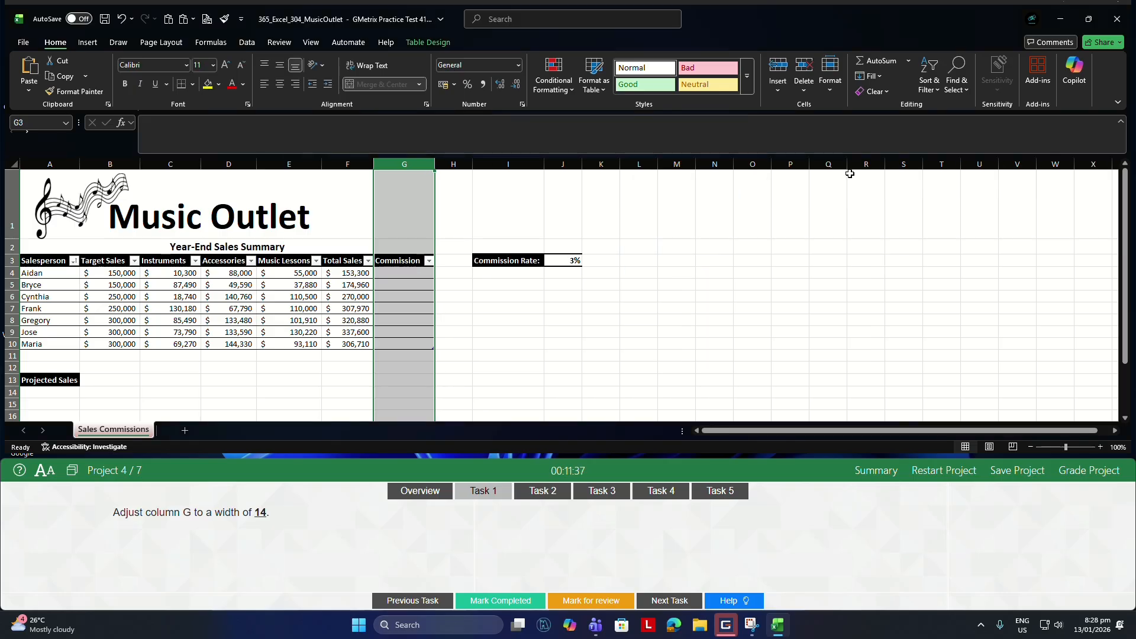
For Task 2, set the Sales Commissions worksheet's print scaling to Fit Sheet on One Page and return to the worksheet.
left_click(543, 491)
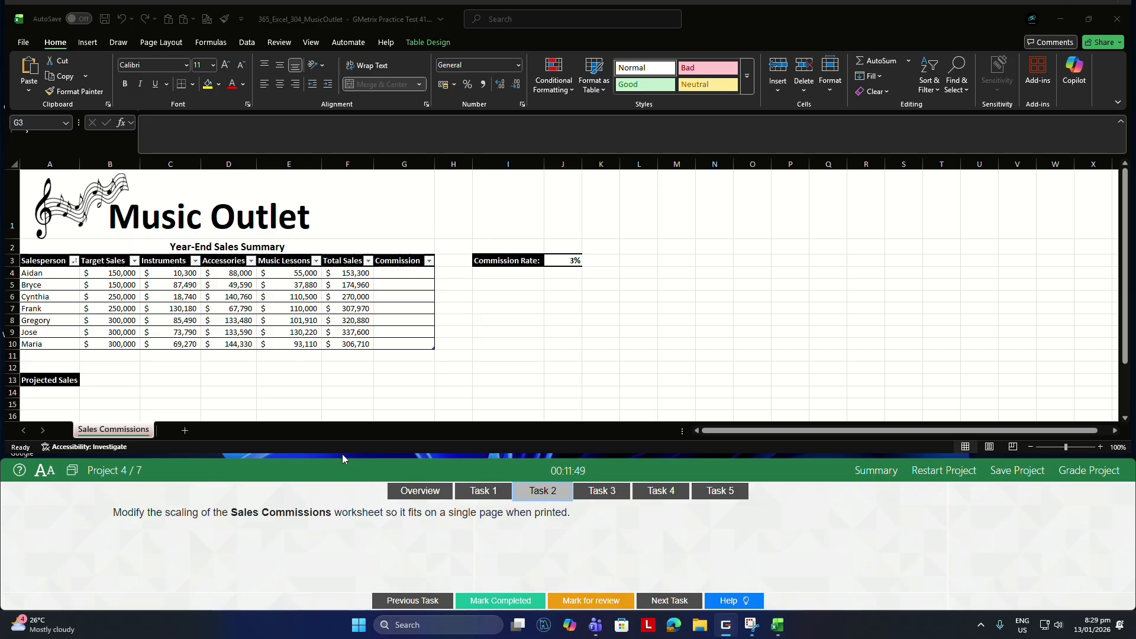
left_click(317, 371)
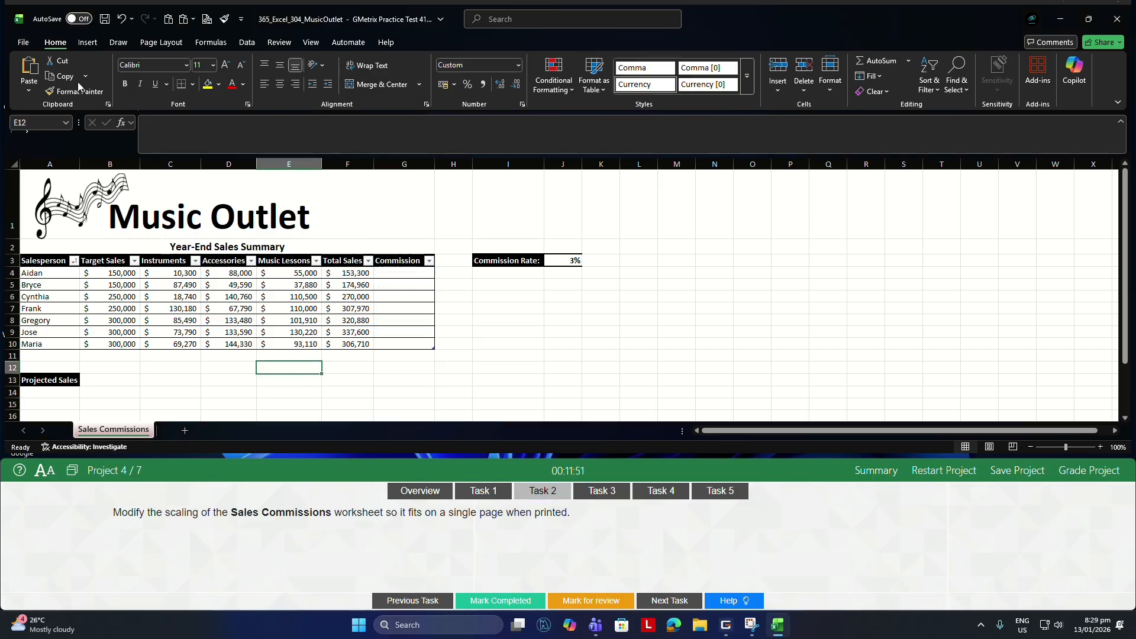
left_click(24, 43)
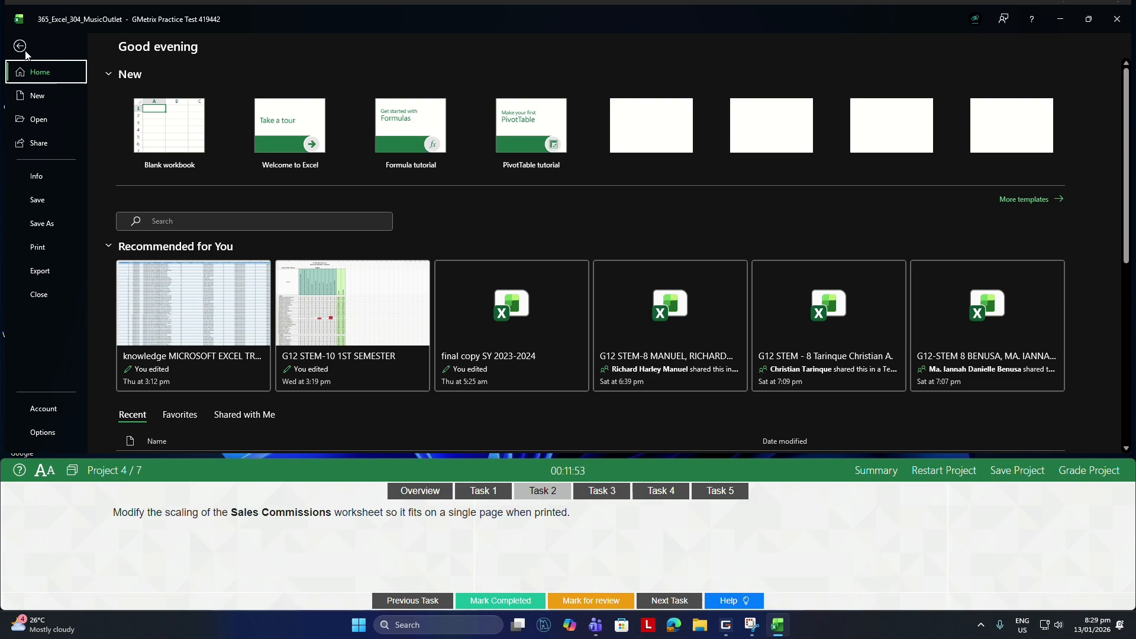
left_click(46, 251)
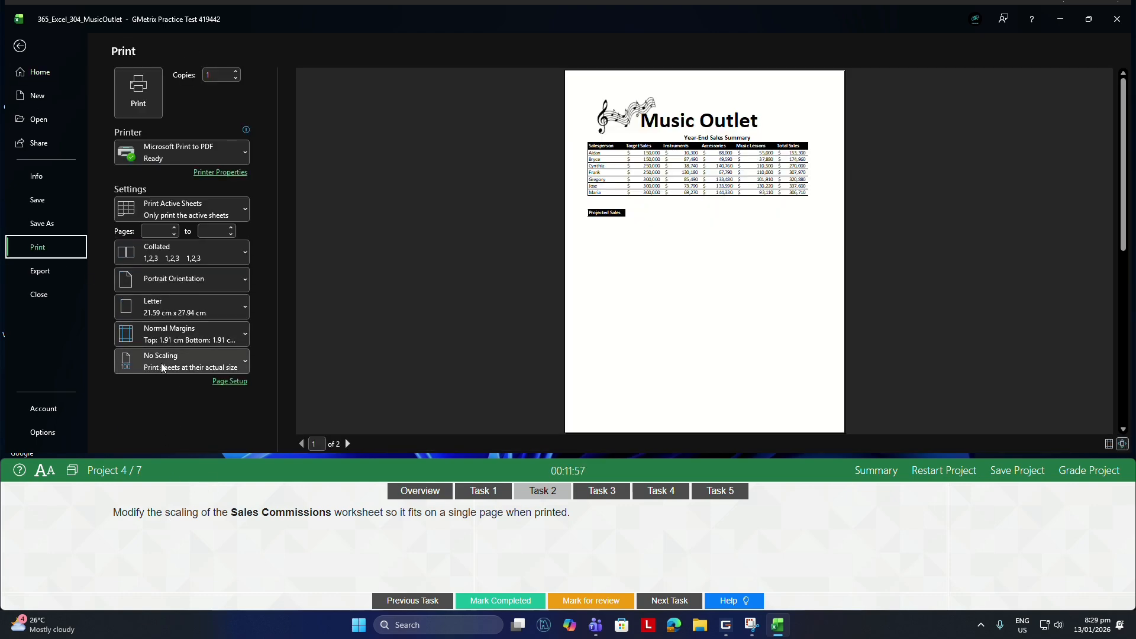
left_click(163, 368)
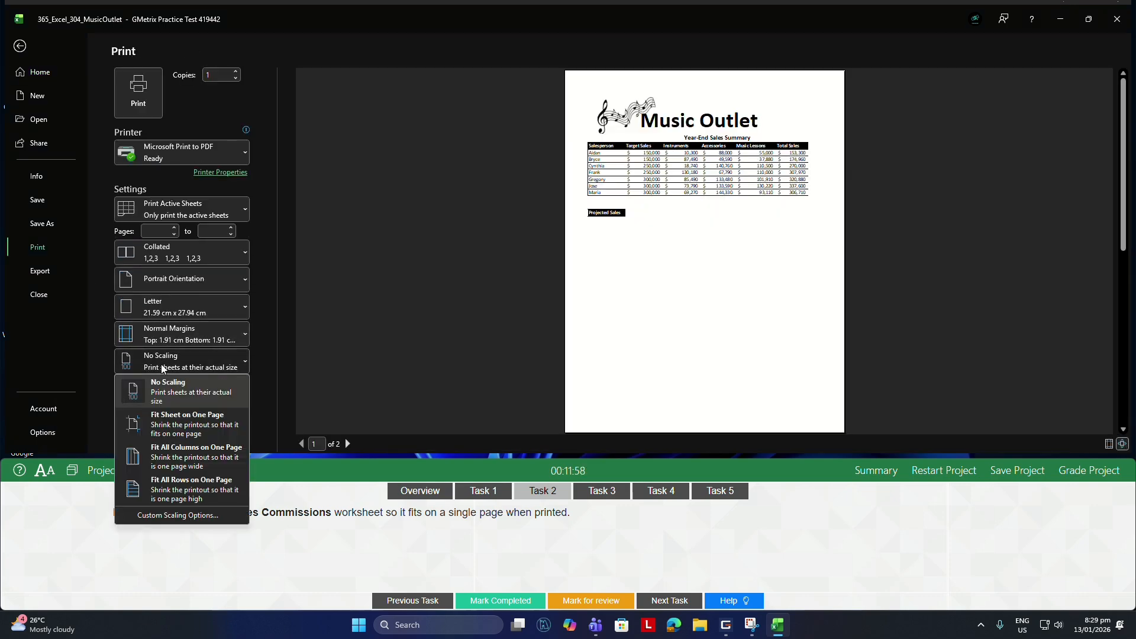
left_click(185, 432)
left_click(19, 46)
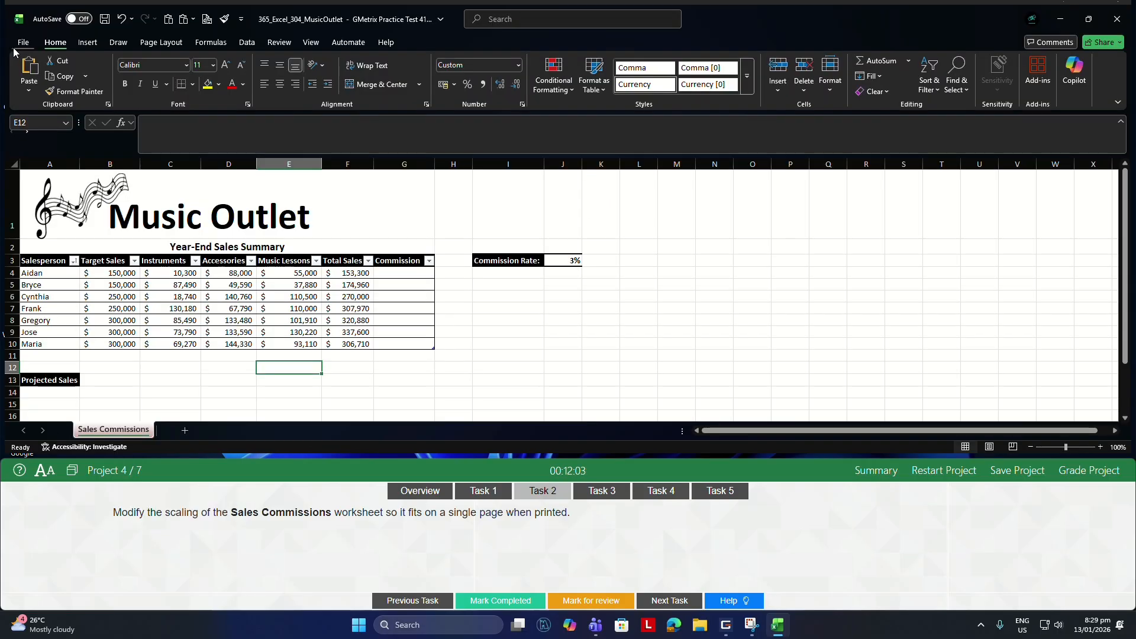
For Task 3, delete the cell containing Projected Sales, shifting the remaining cells left.
left_click(619, 491)
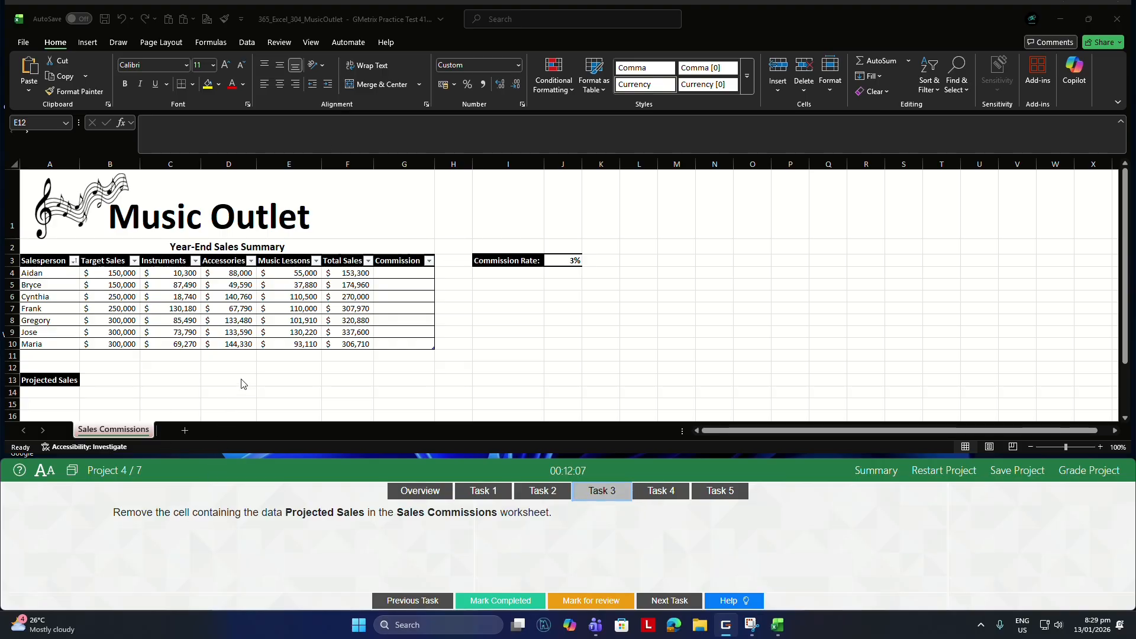
left_click(297, 325)
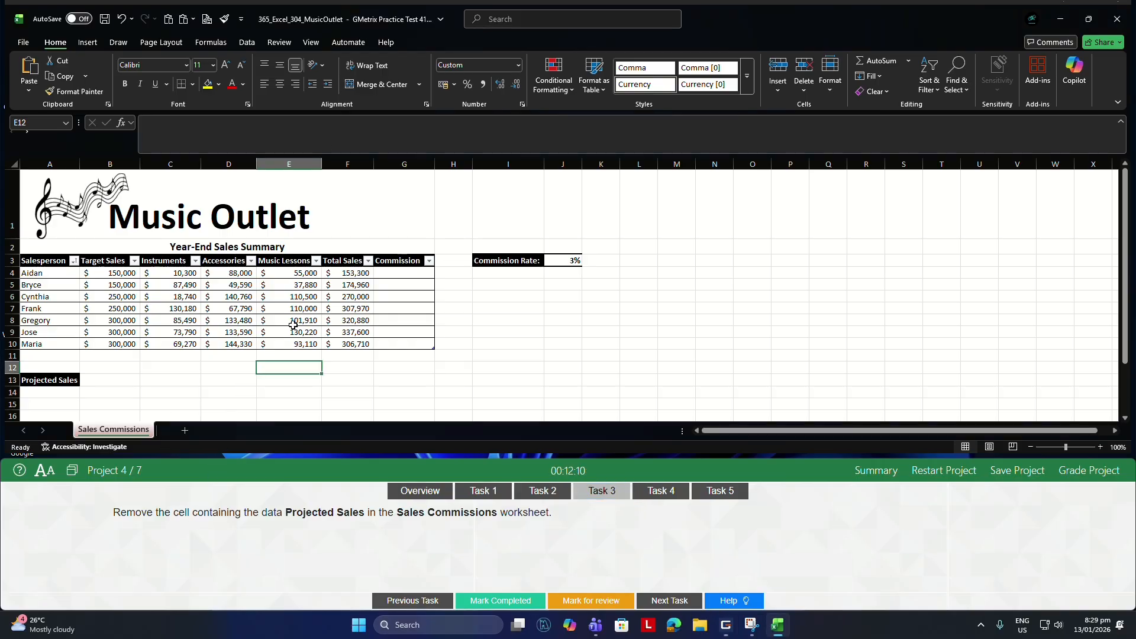
left_click(56, 382)
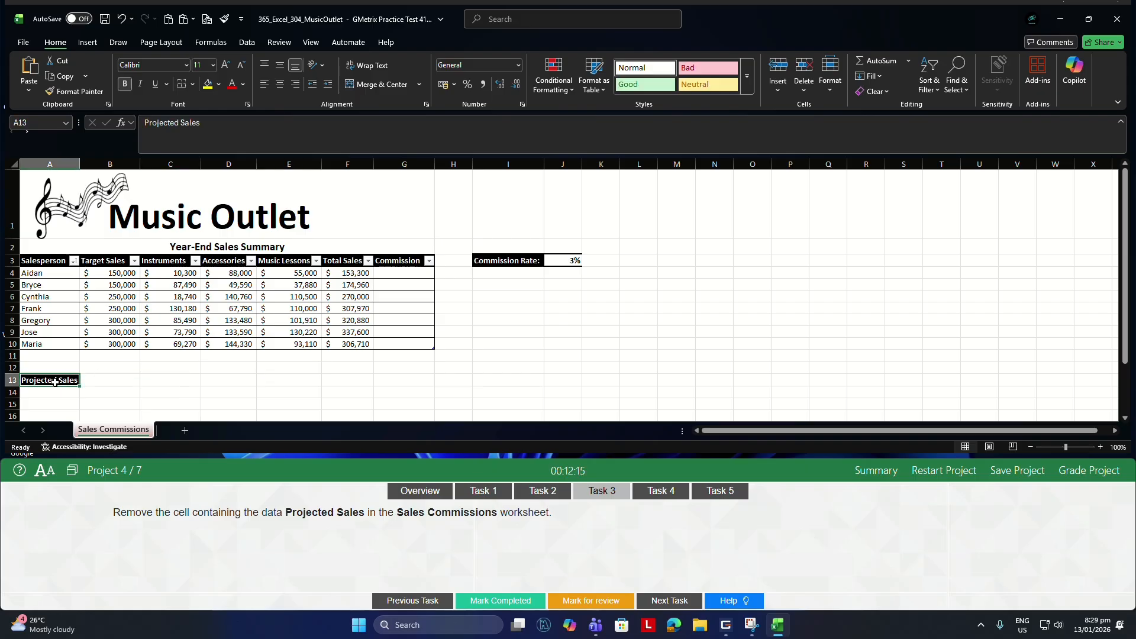
right_click(55, 382)
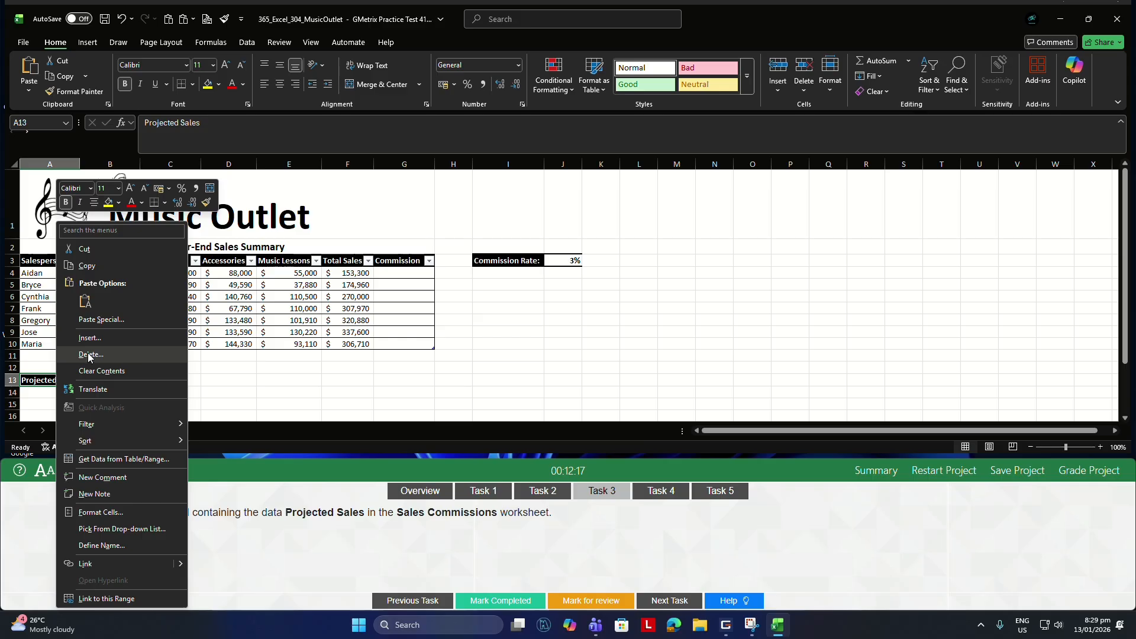
left_click(90, 355)
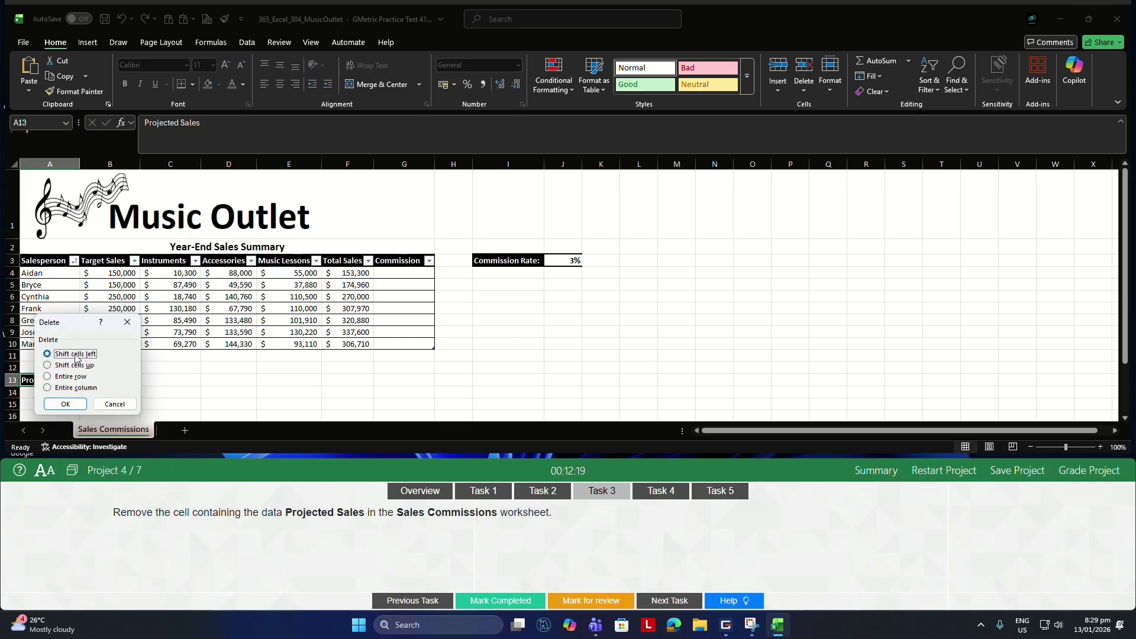
left_click(65, 403)
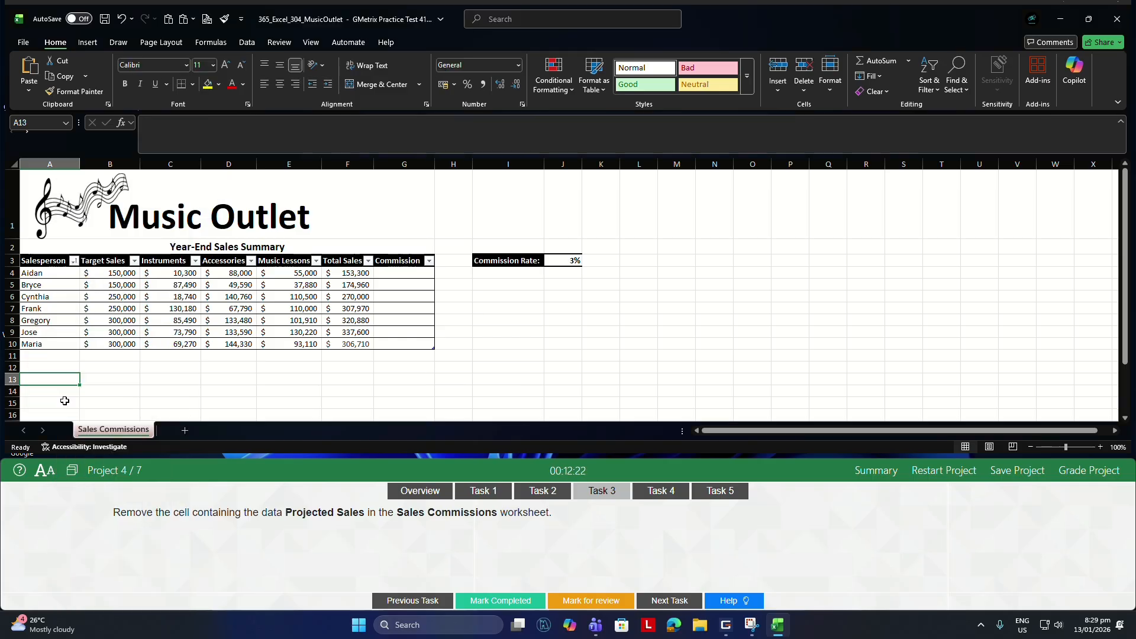
For Task 4, apply Orange Gradient Fill Data Bars conditional formatting to the Total Sales values in F4:F10.
left_click(650, 495)
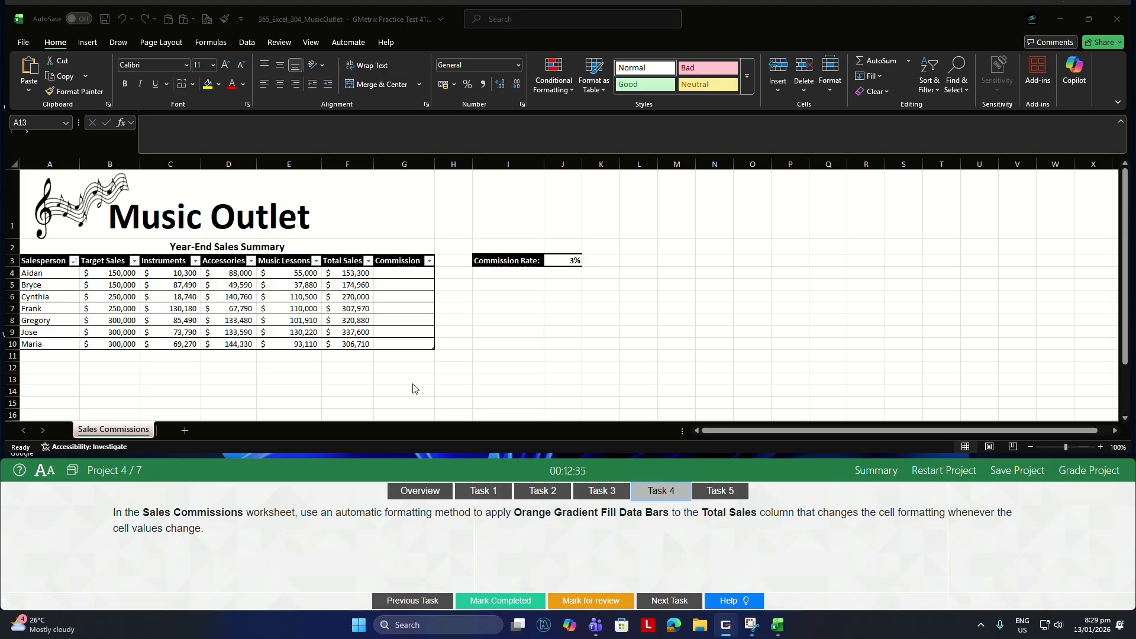
left_click(349, 272)
left_click_drag(349, 273, 348, 343)
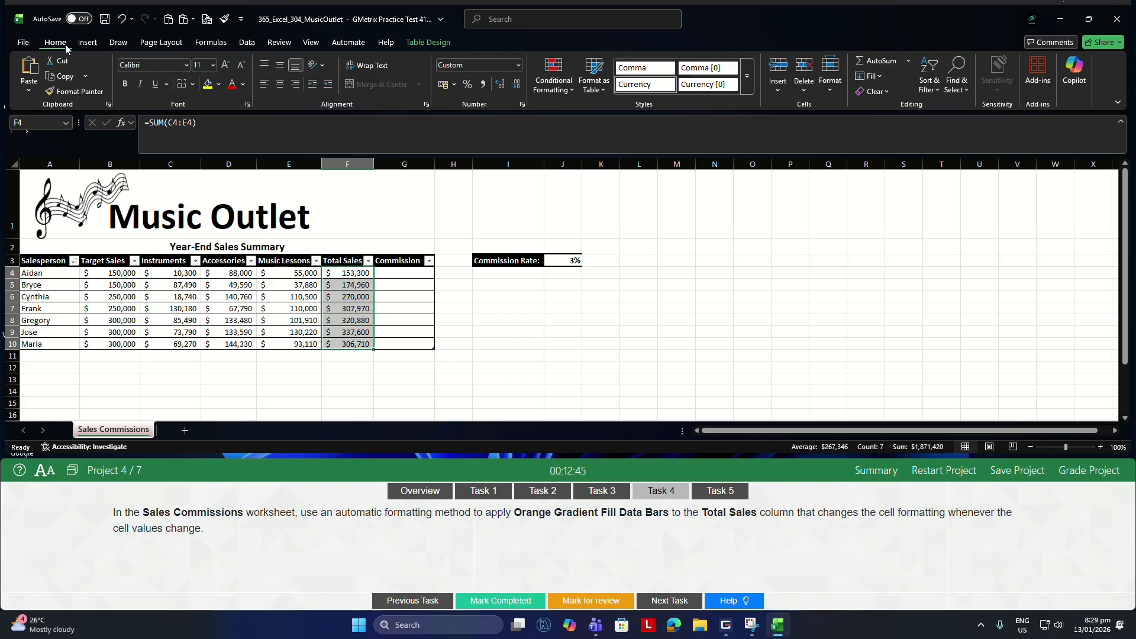
left_click(550, 89)
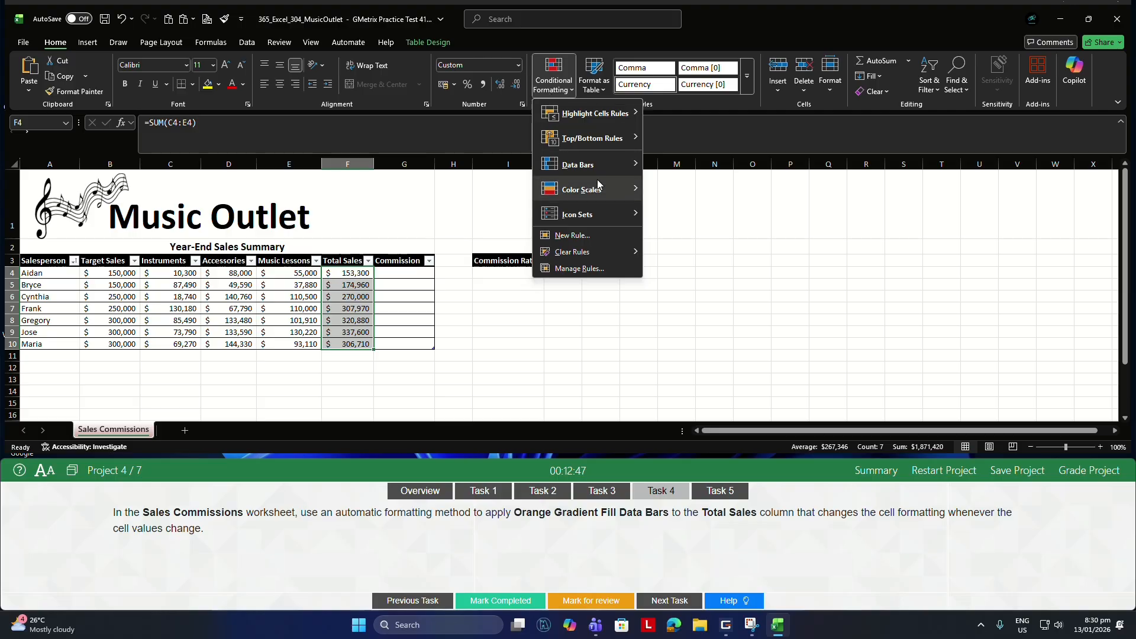
mouse_move(594, 167)
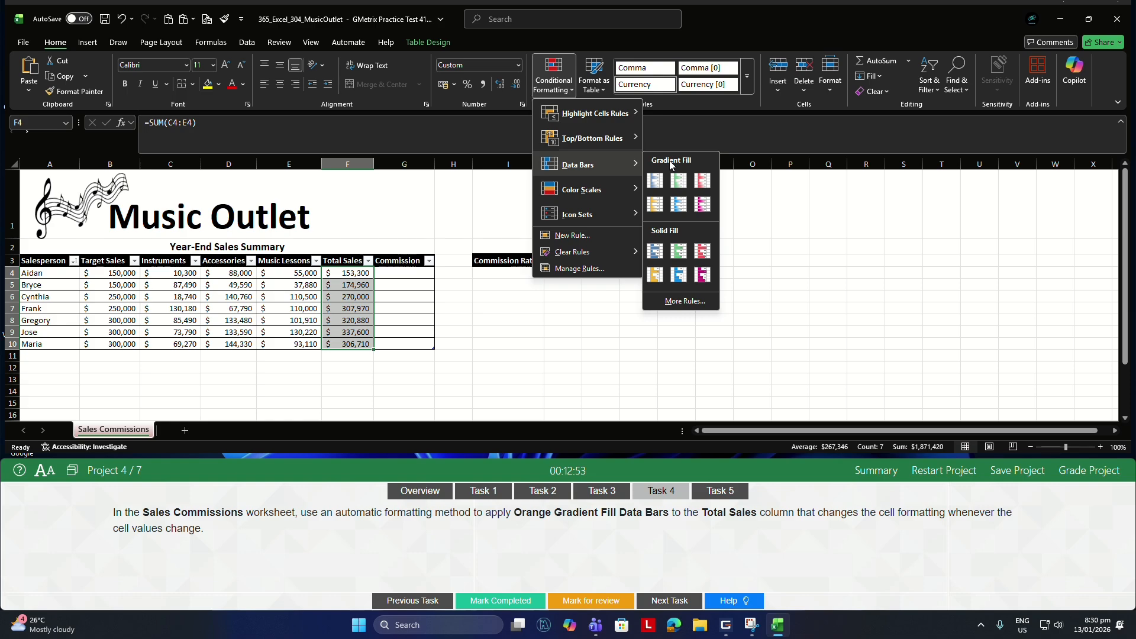
left_click(655, 205)
For Task 5, enter the formula =[@[Total Sales]]*J$3 in cell G4 to fill the Commission column.
left_click(720, 491)
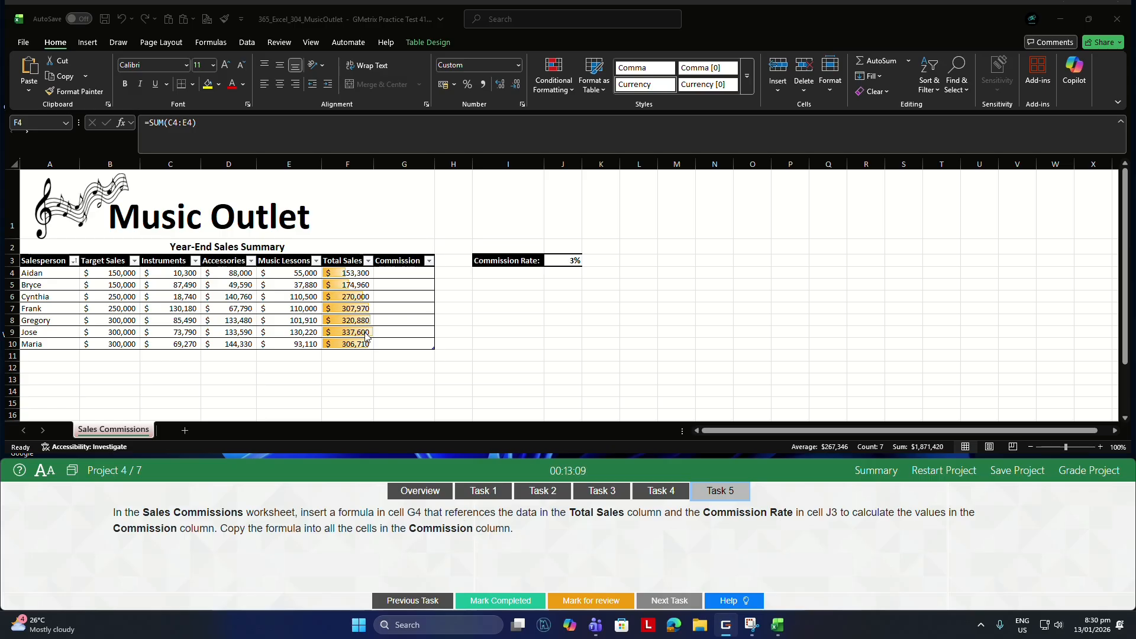
left_click(401, 272)
left_click(402, 273)
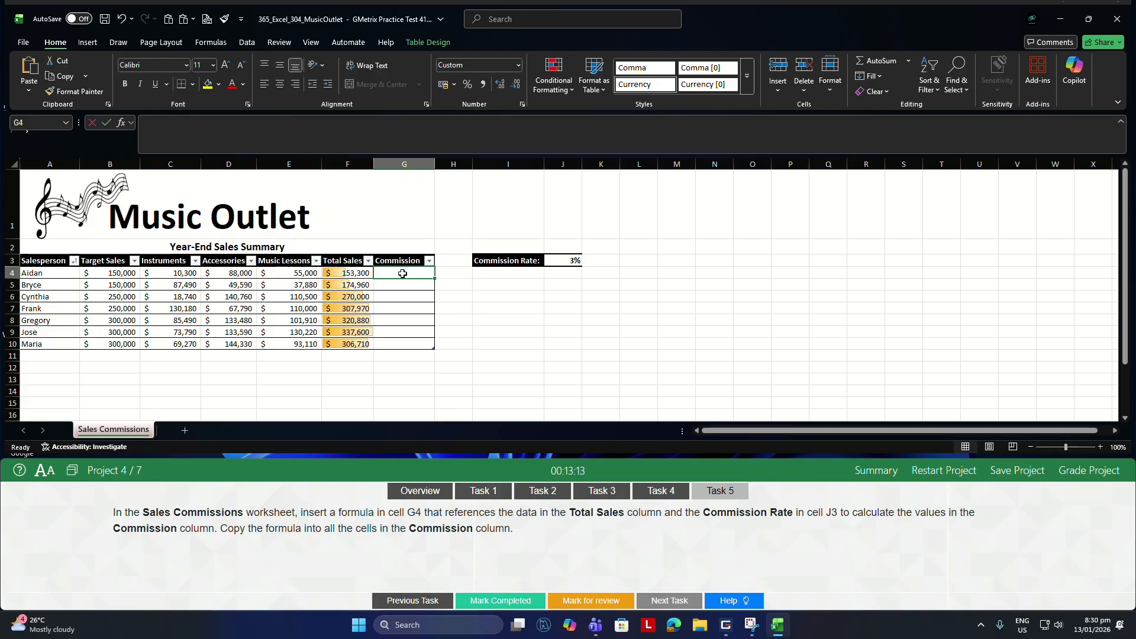
type("=")
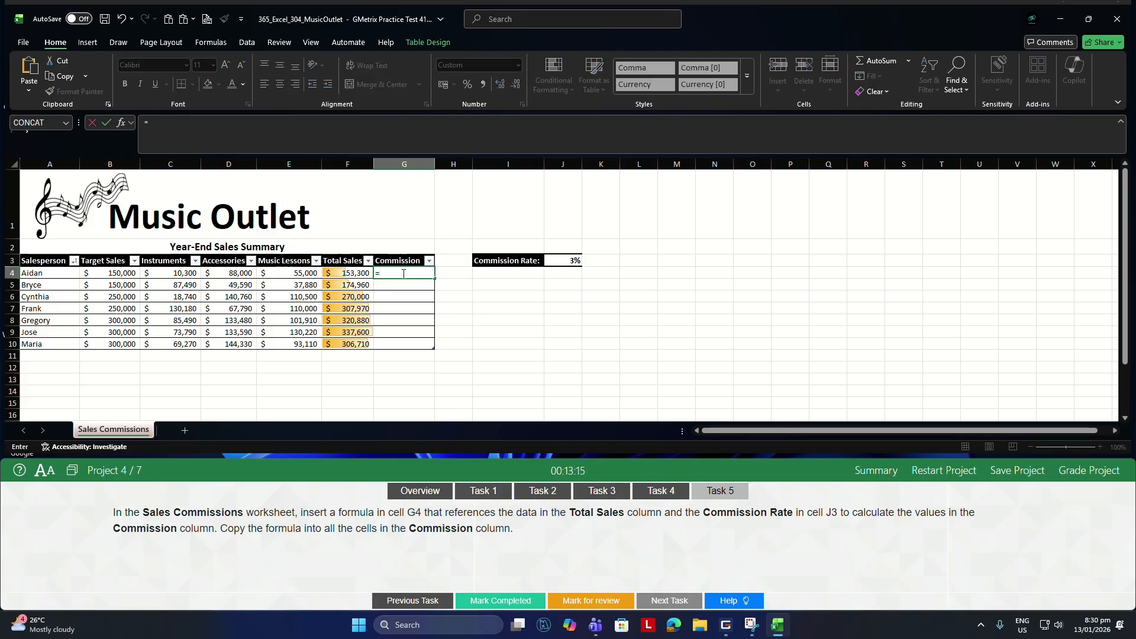
left_click(341, 272)
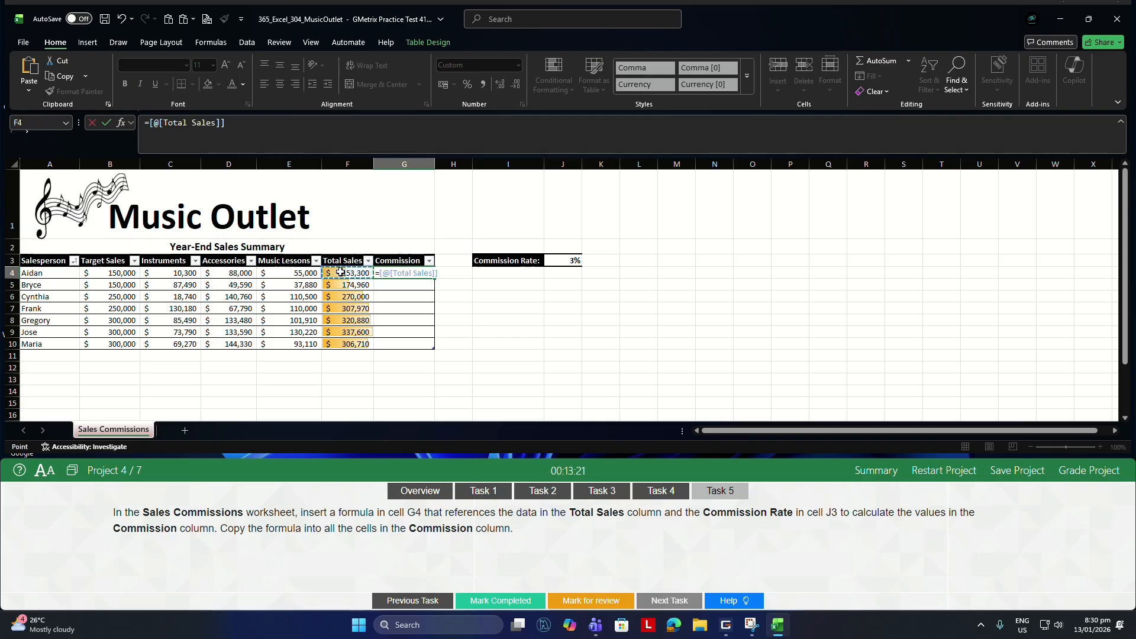
type("*")
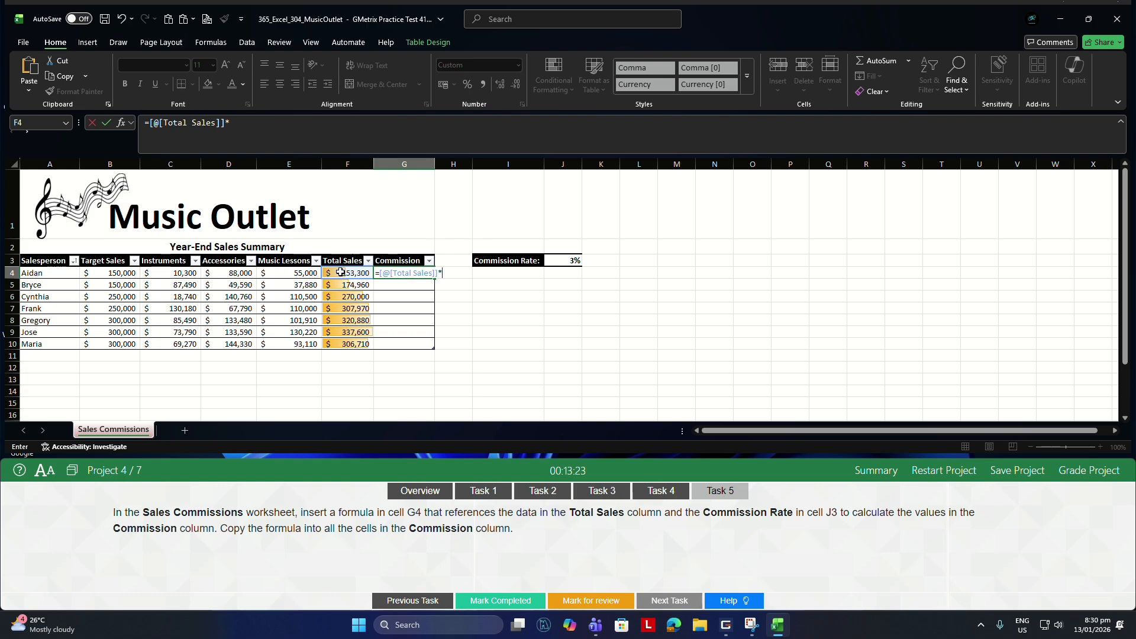
left_click(564, 261)
left_click(564, 260)
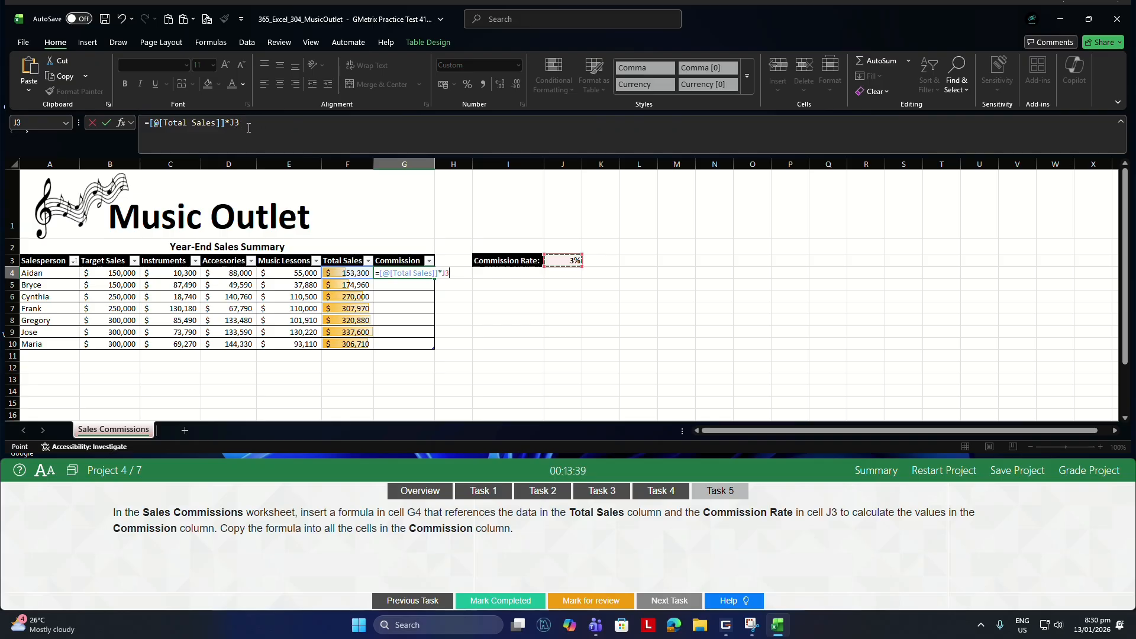
left_click(234, 122)
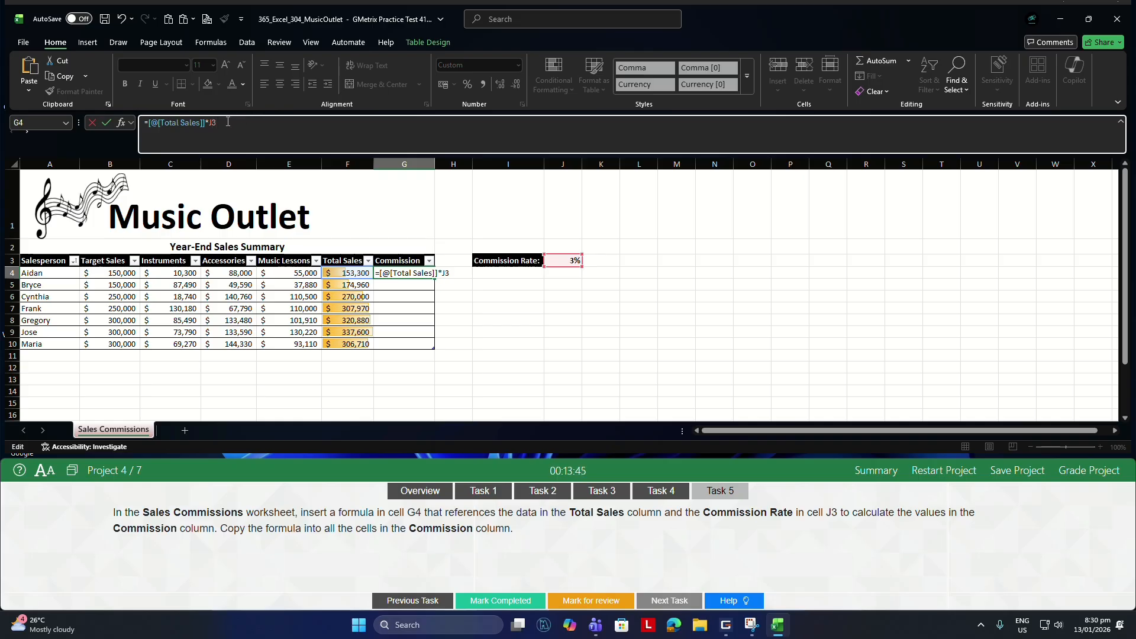
type("$")
key("Return")
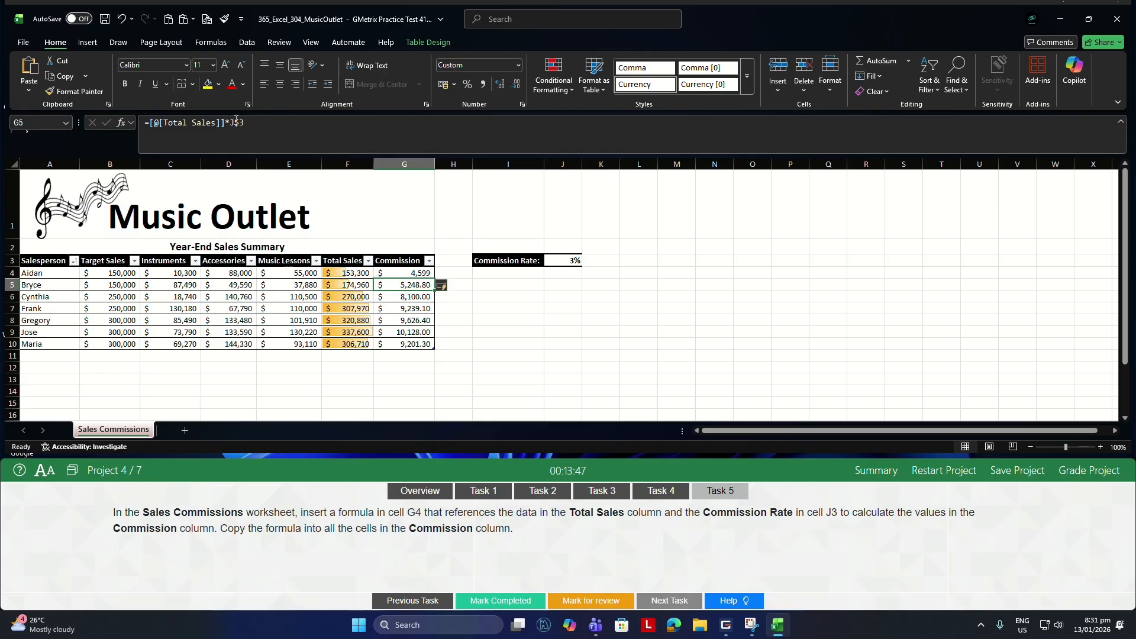
Grade Project 4 and continue to Project 5.
left_click(1082, 474)
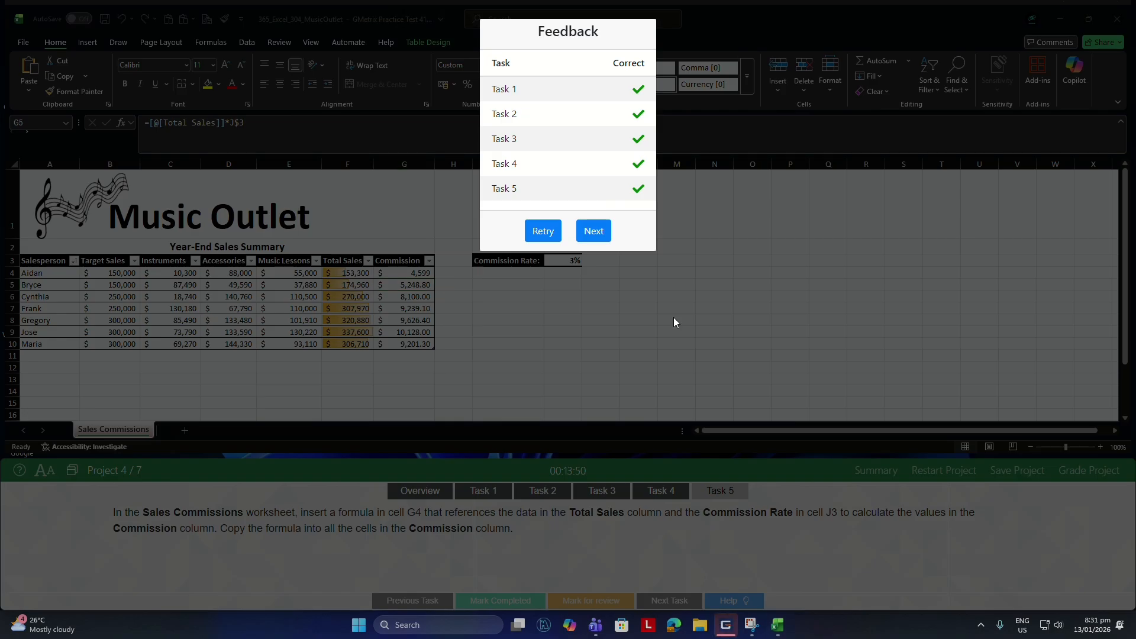
left_click(595, 231)
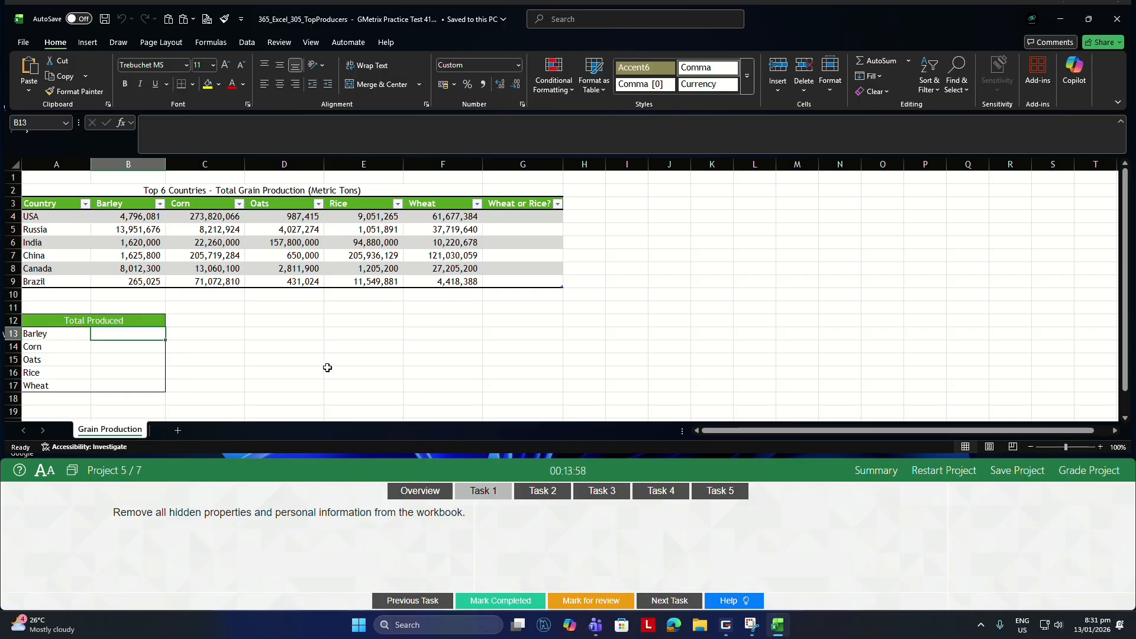
For Task 1, inspect the workbook, remove all document properties and personal information, and return to the worksheet.
left_click(328, 322)
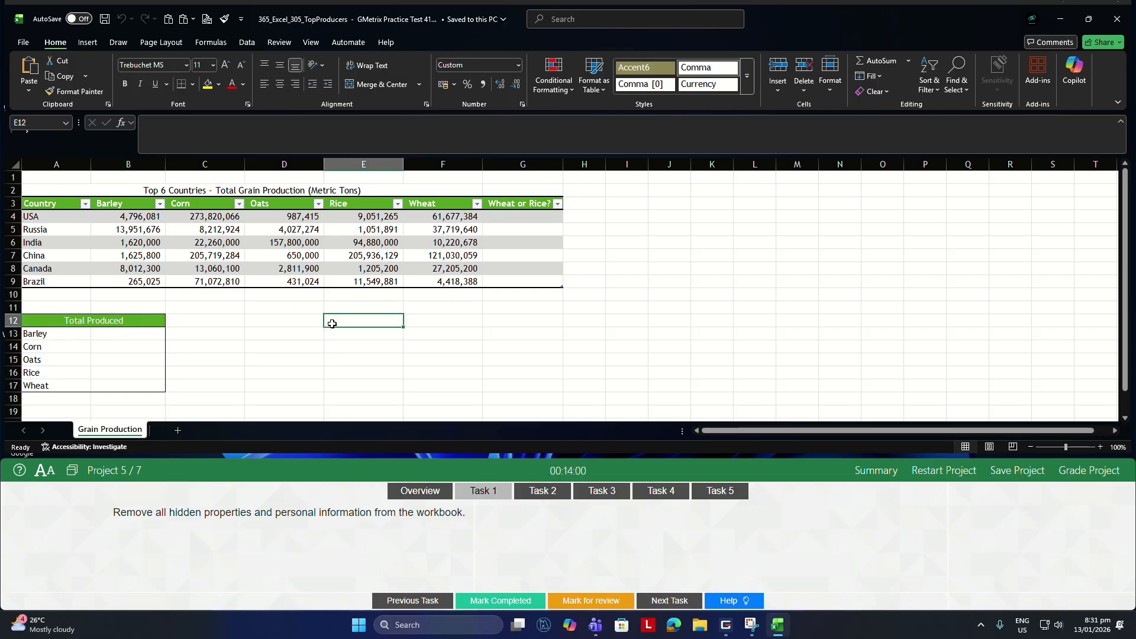
left_click(26, 45)
left_click(41, 183)
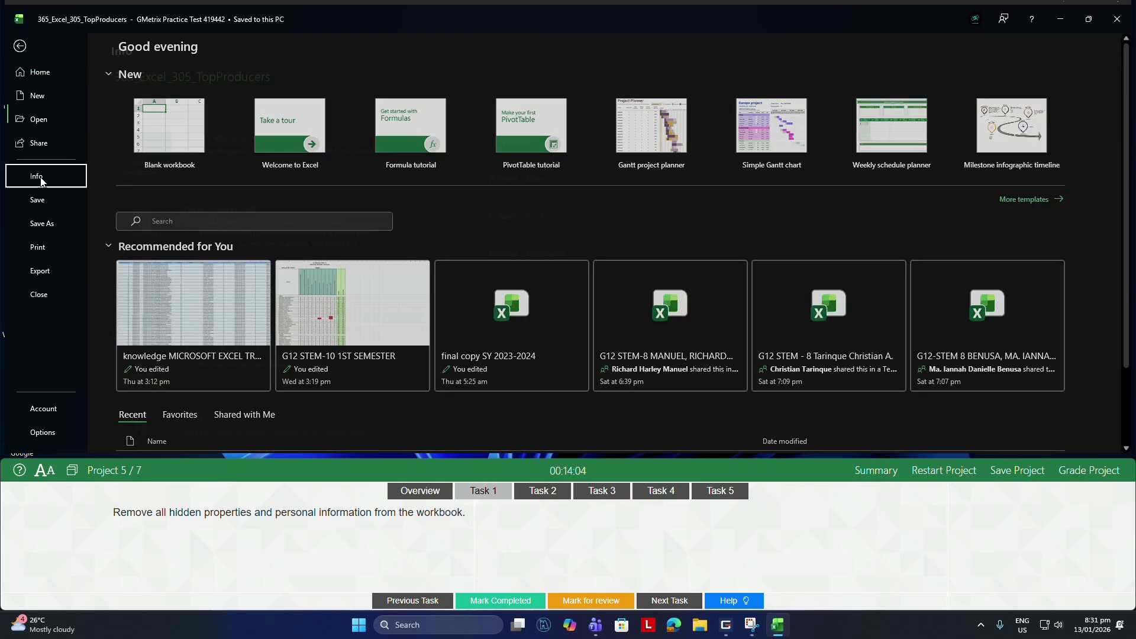
left_click(142, 237)
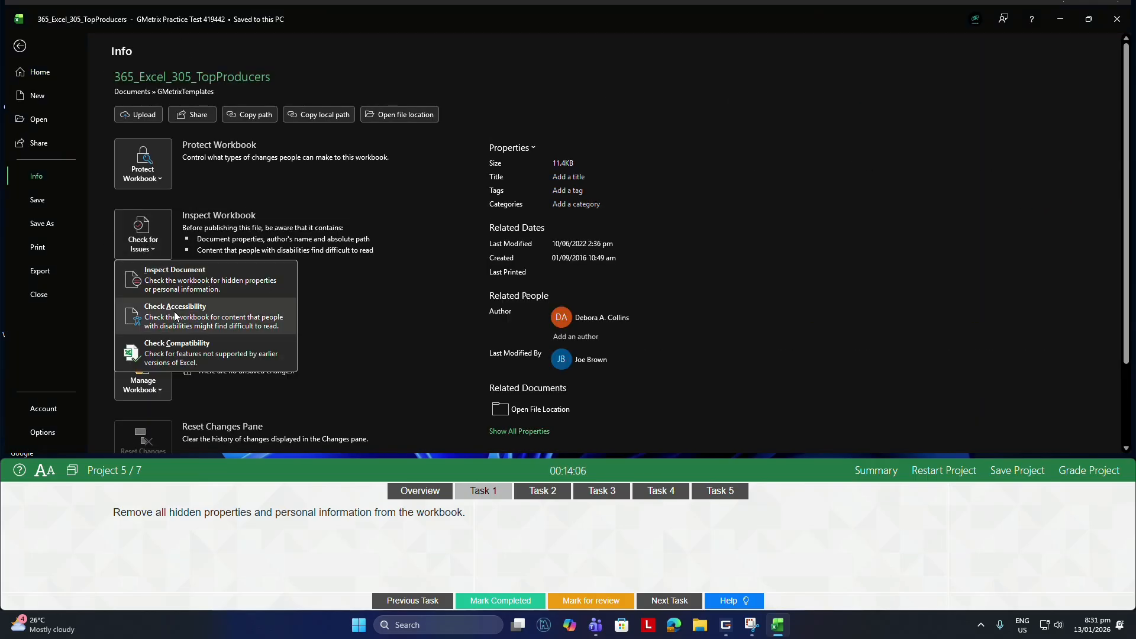
left_click(186, 282)
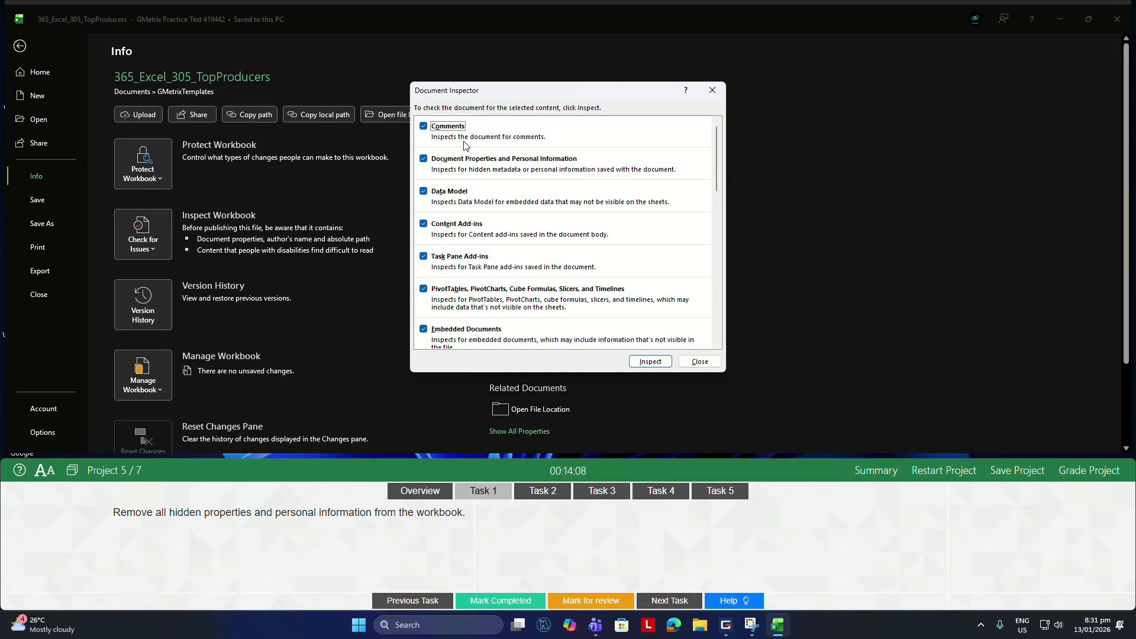
left_click(639, 364)
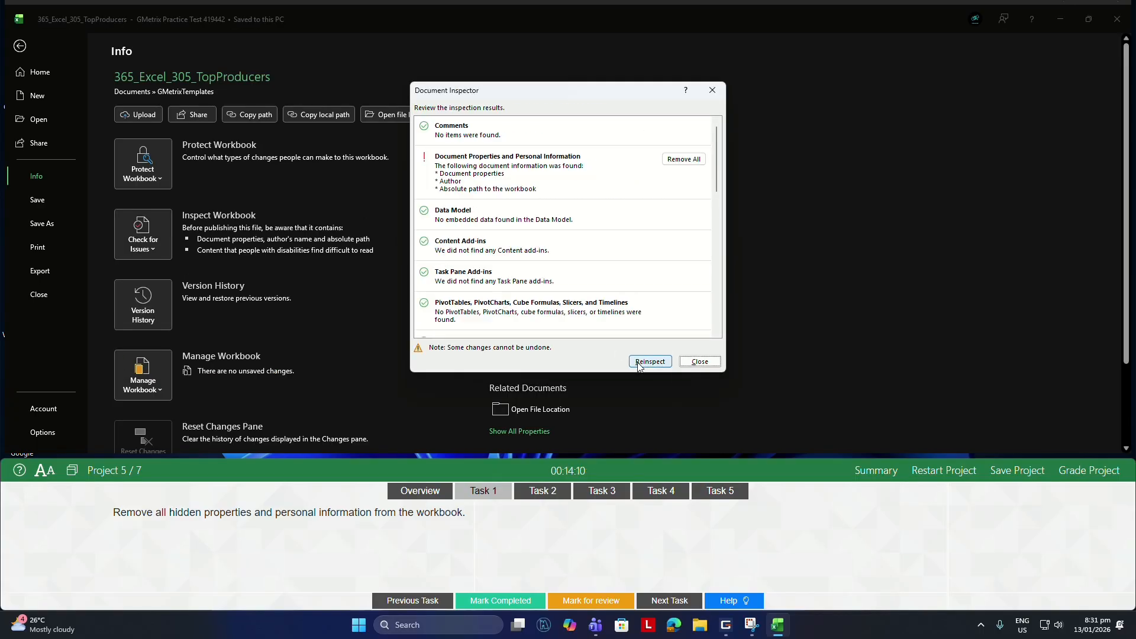
left_click(684, 160)
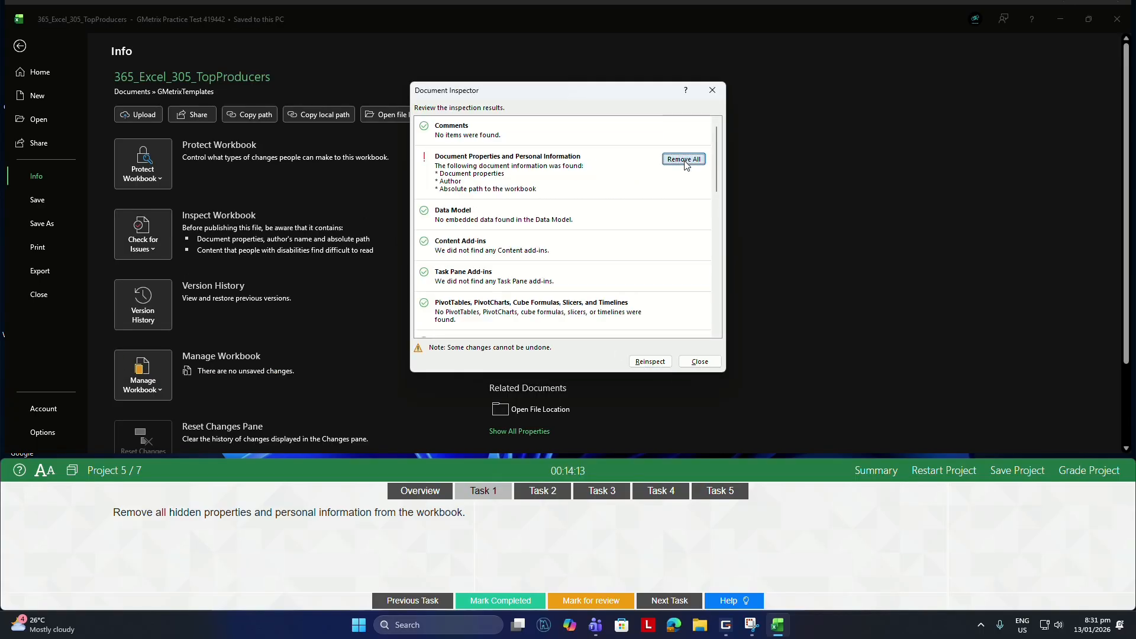
left_click(700, 362)
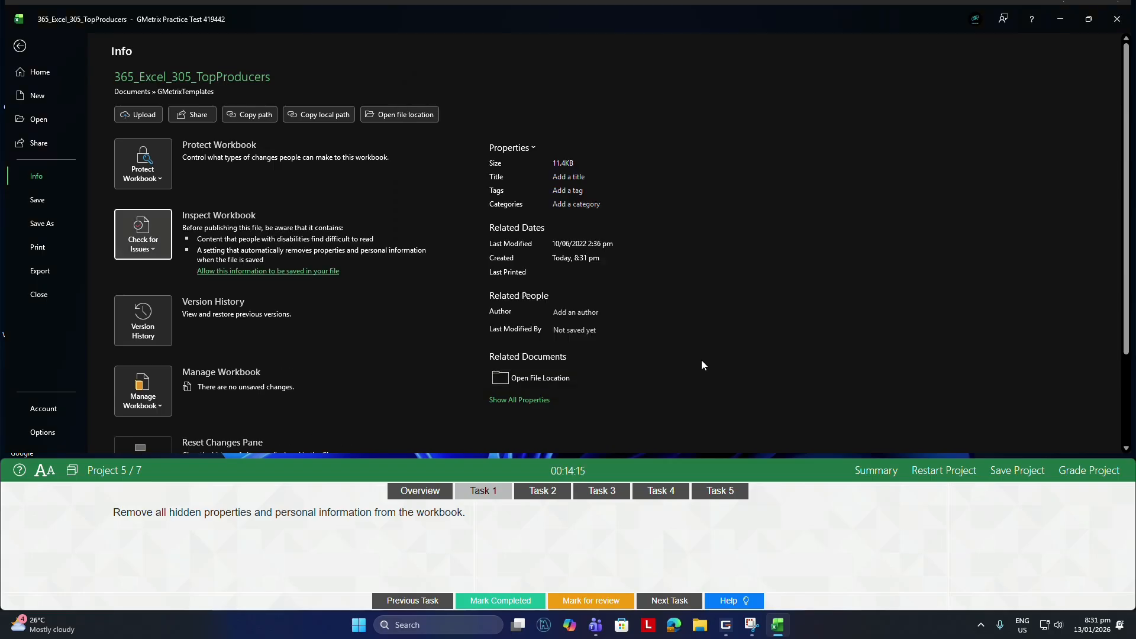
left_click(20, 54)
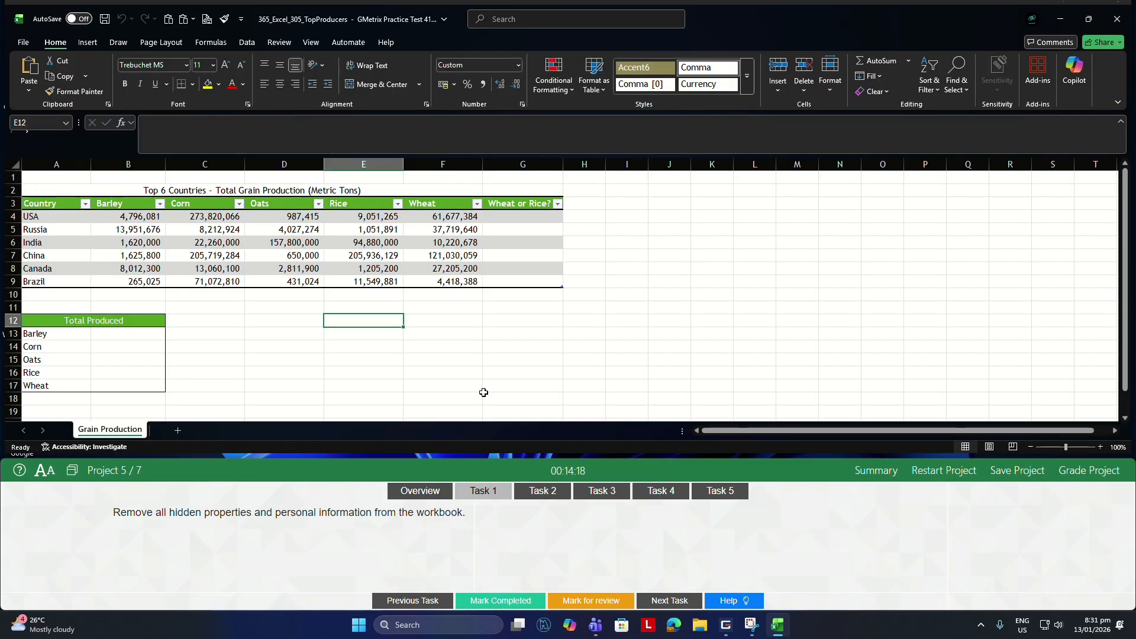
For Task 2, apply the Title cell style to cell A2 of the Grain Production worksheet.
left_click(541, 491)
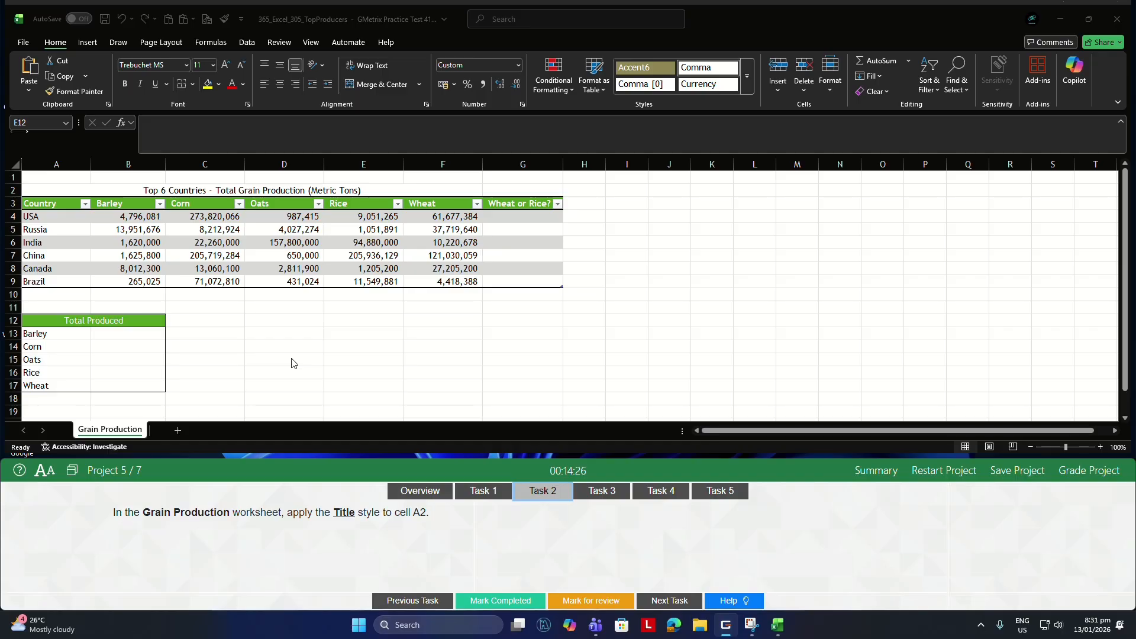
left_click(274, 338)
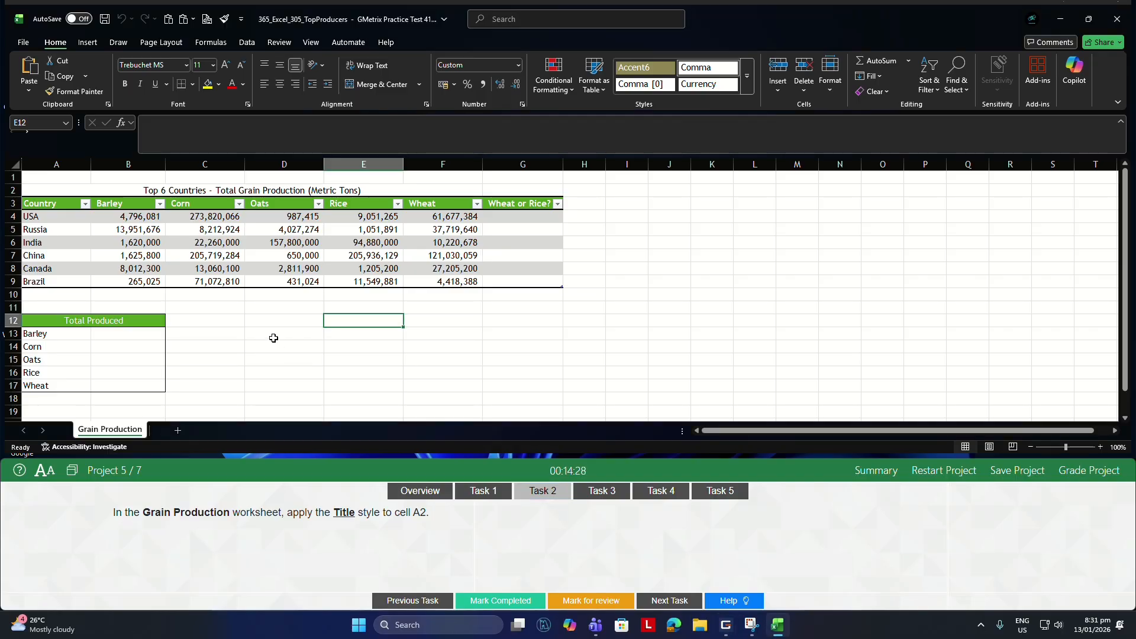
left_click(57, 188)
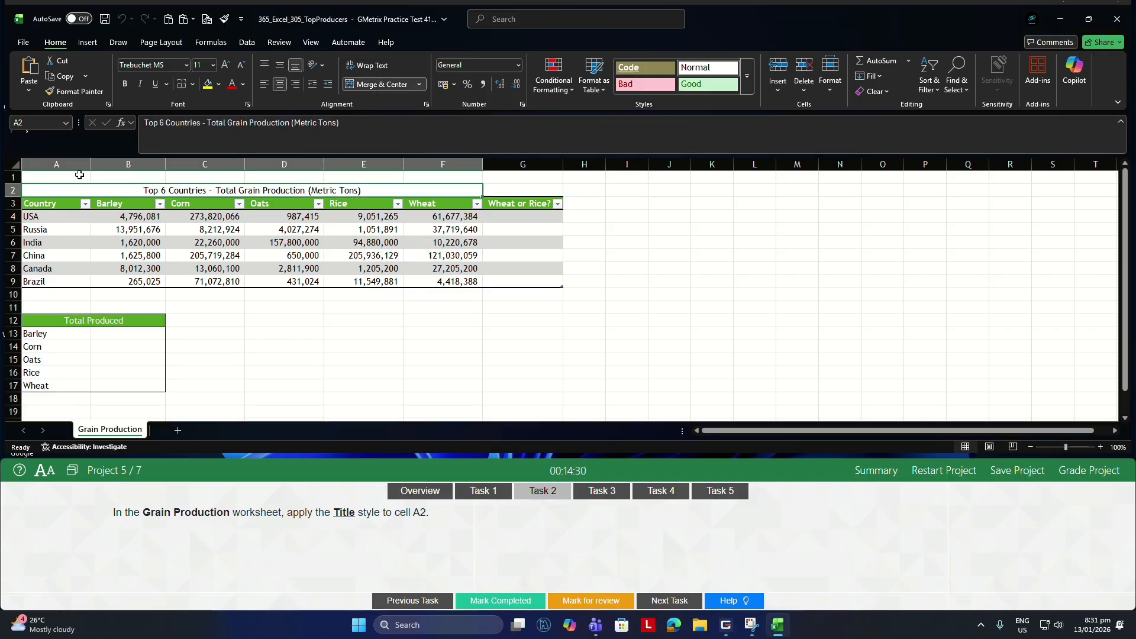
left_click(747, 89)
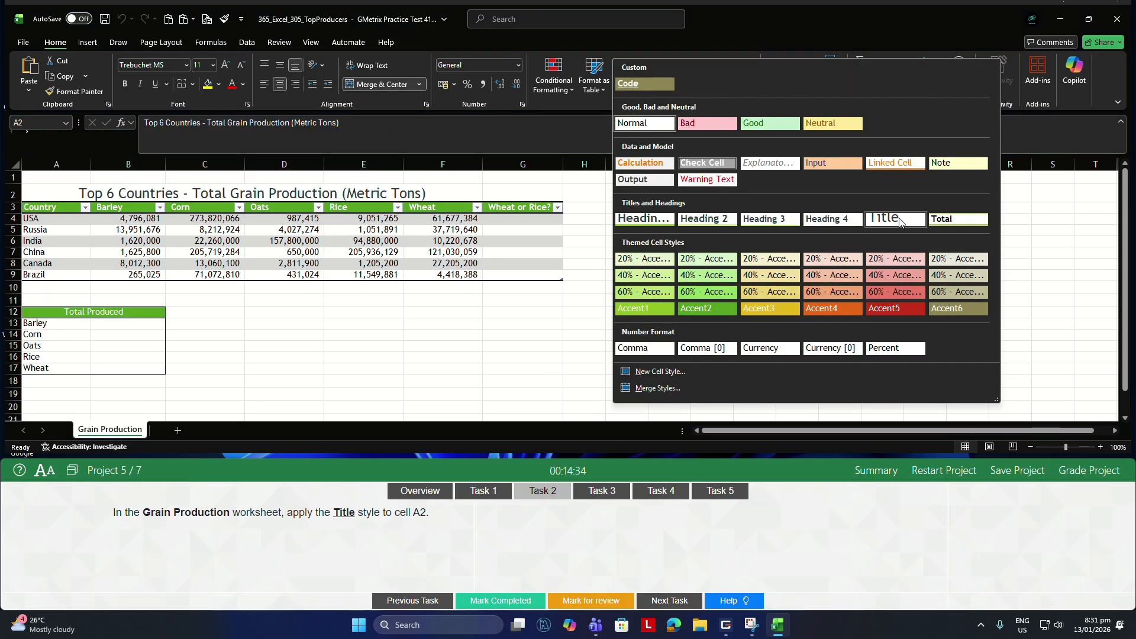
left_click(900, 222)
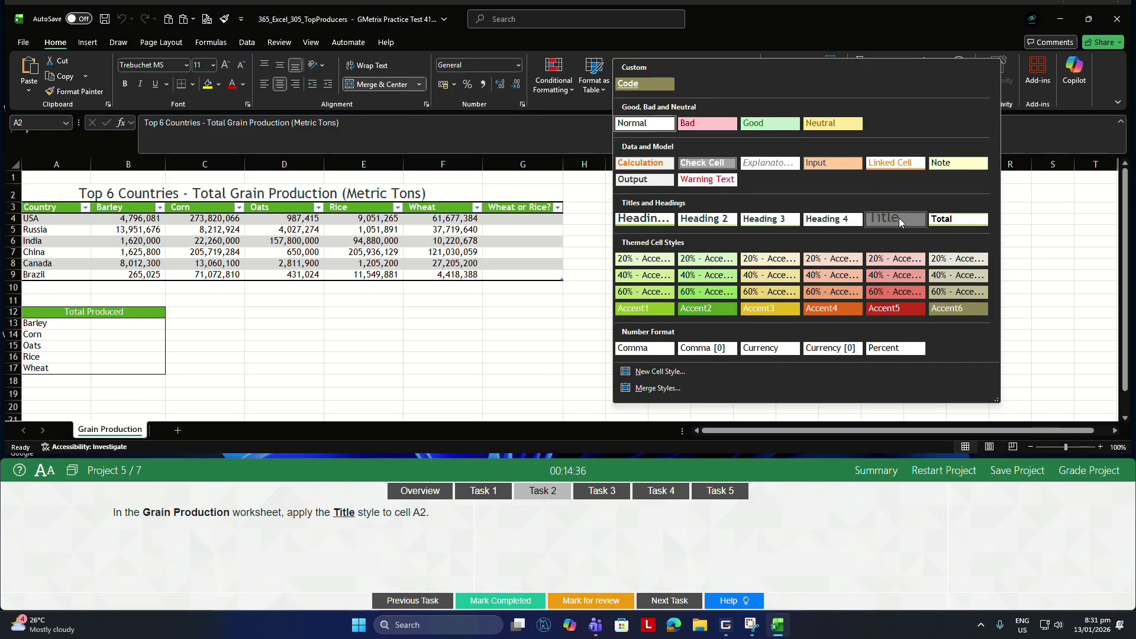
For Task 3, turn off banded rows in the Grain Production table's style options.
left_click(601, 492)
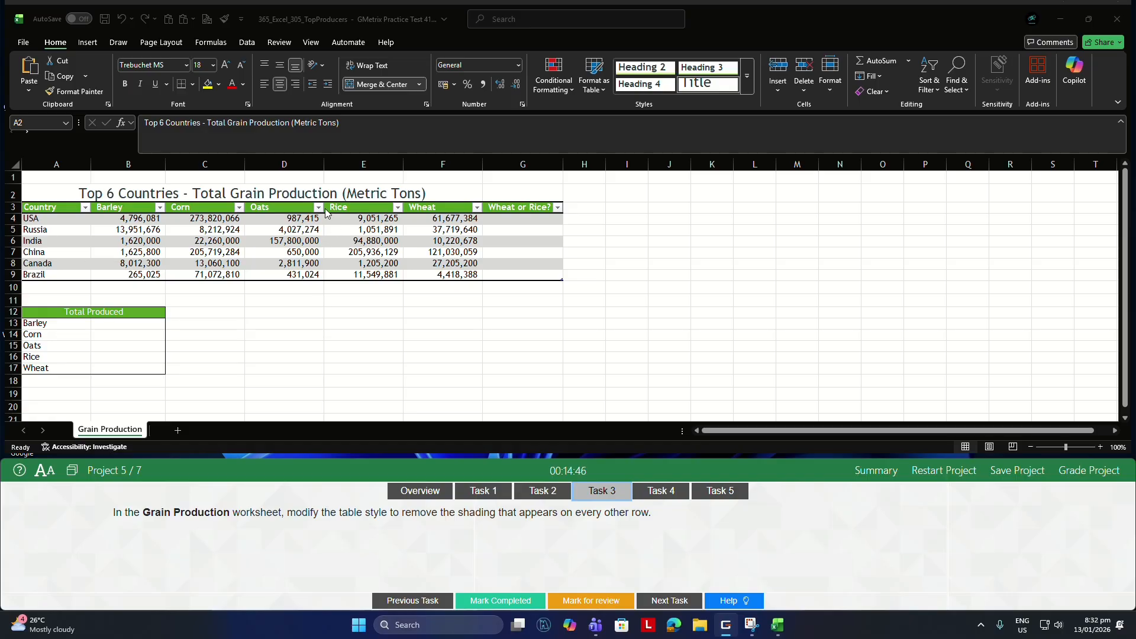
left_click(281, 239)
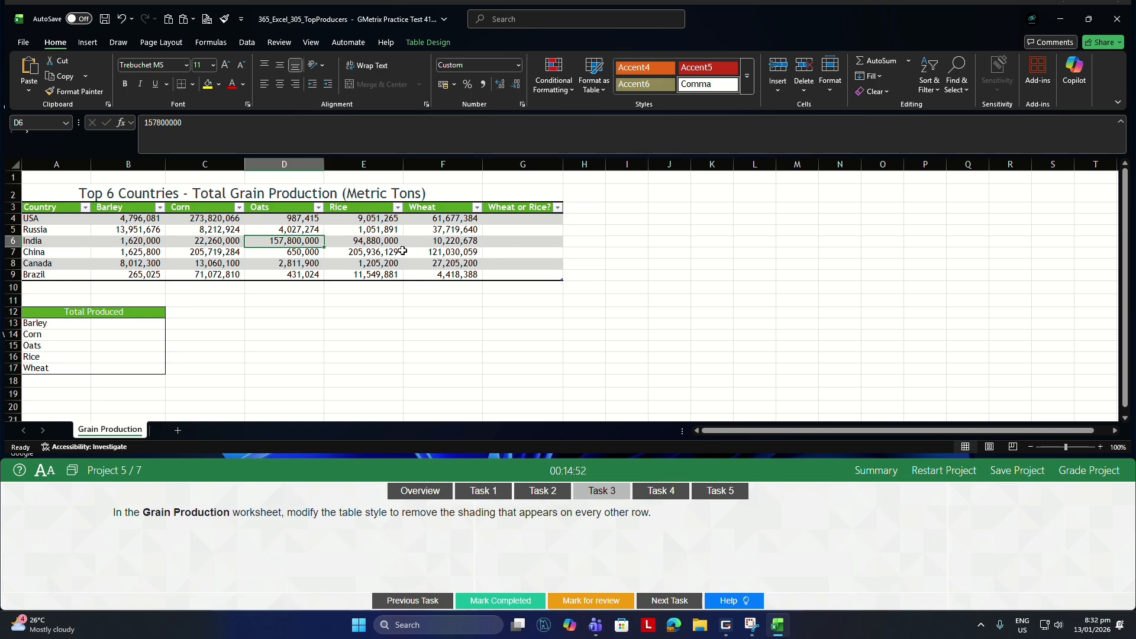
left_click(426, 43)
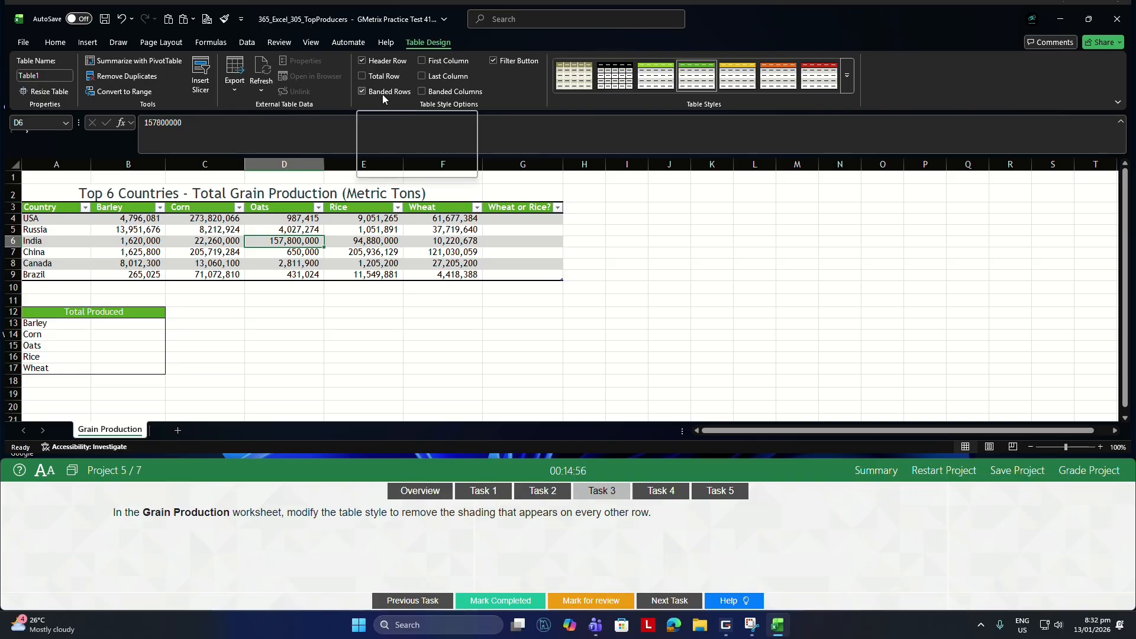
left_click(383, 94)
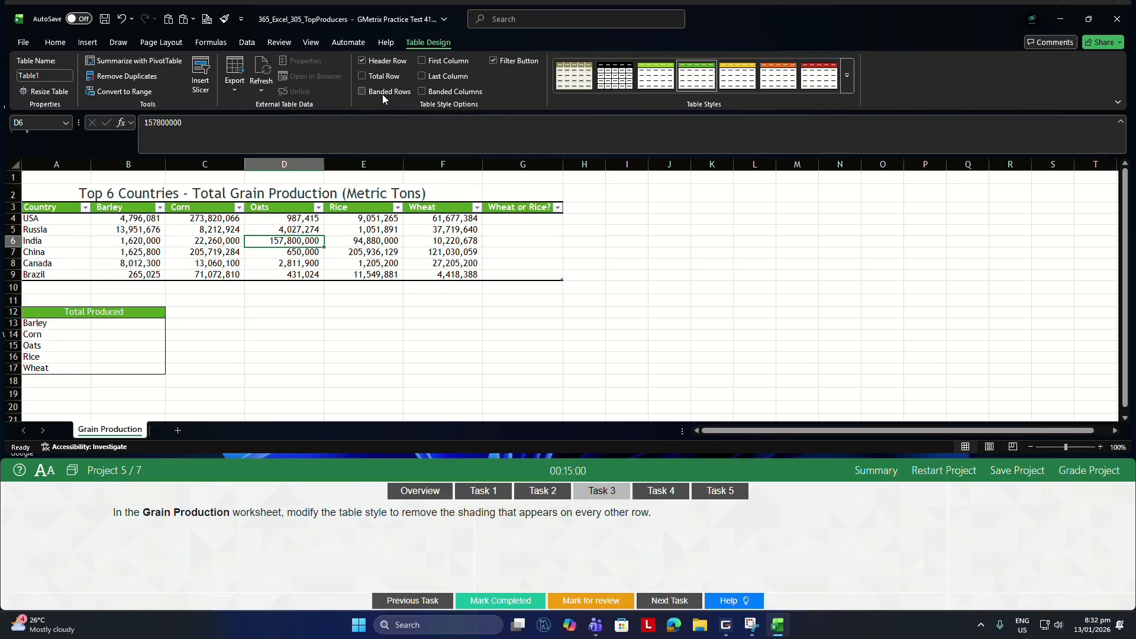
left_click(646, 490)
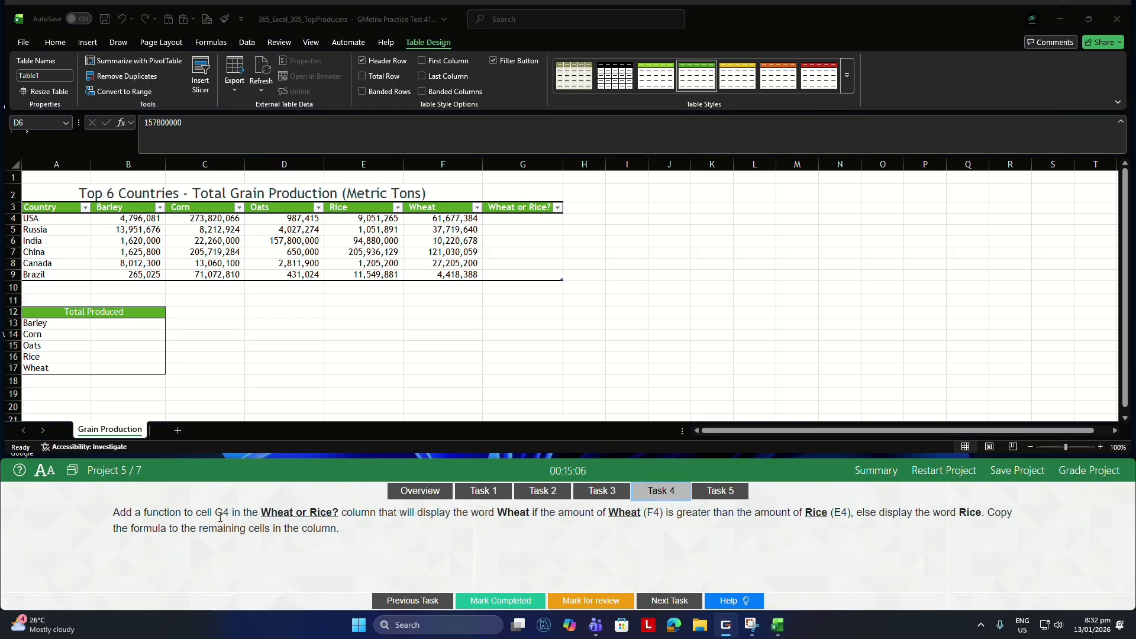
left_click(509, 220)
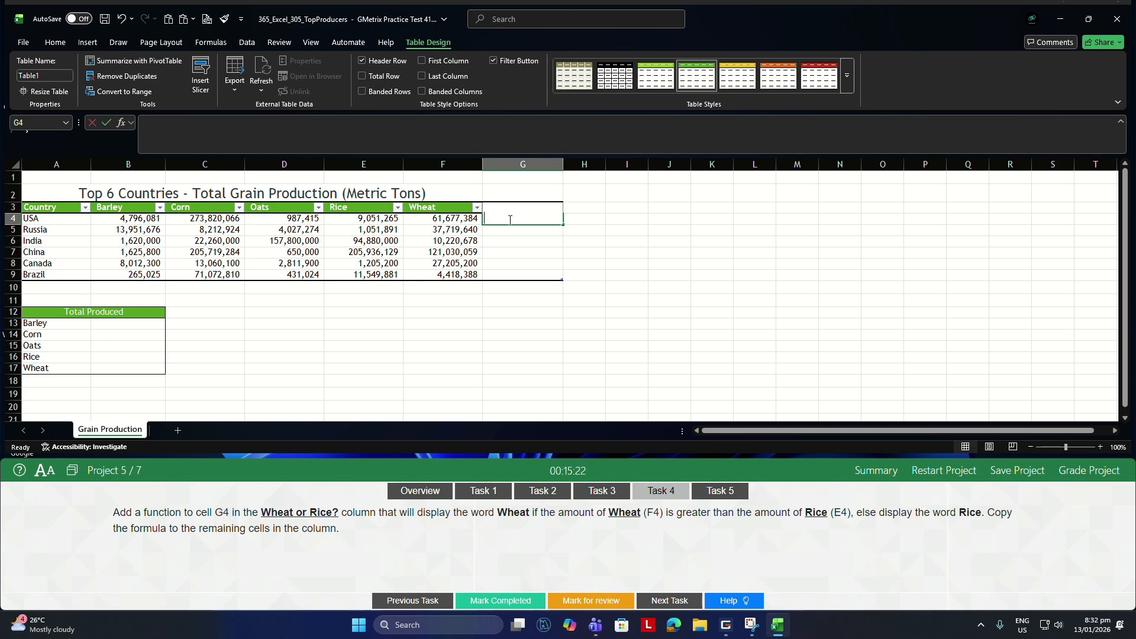
type("=IF")
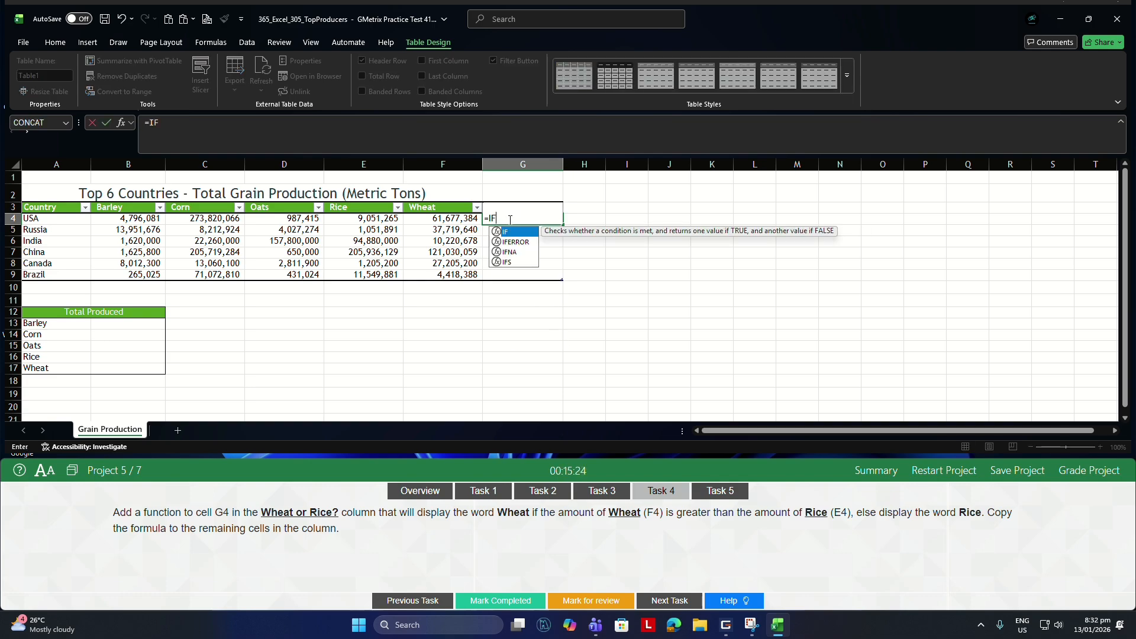
type("(")
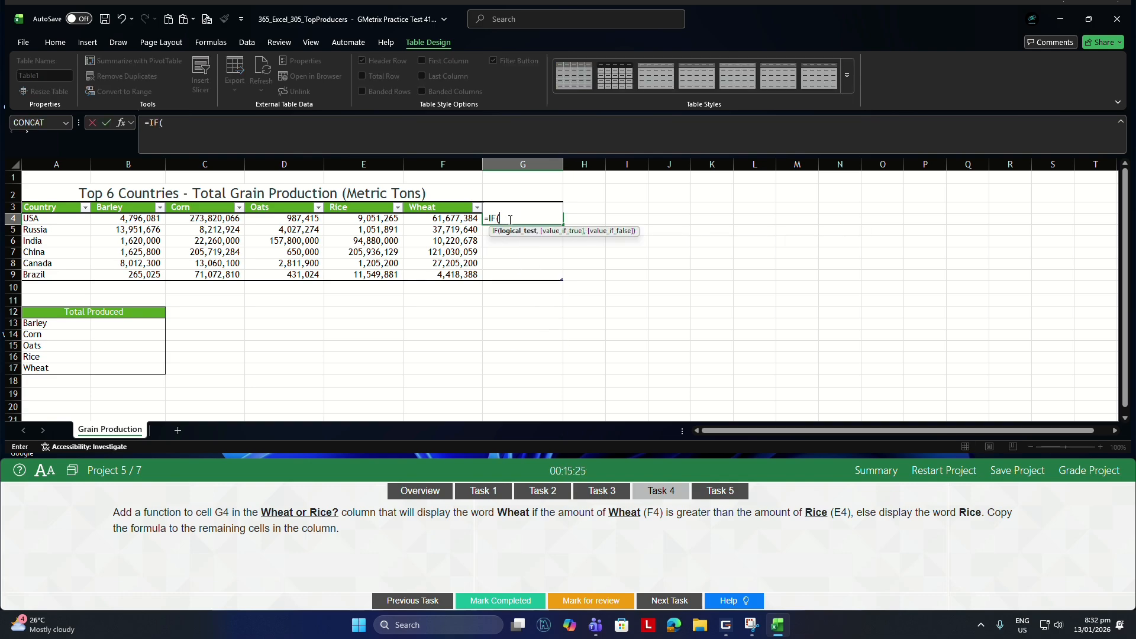
left_click(434, 220)
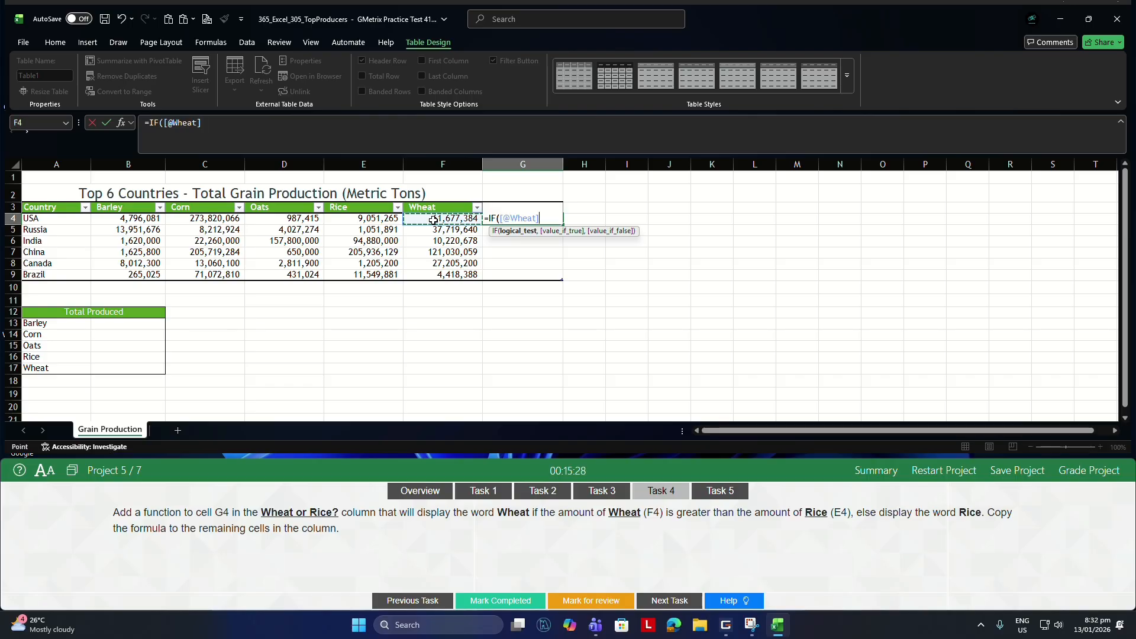
type(">")
left_click(362, 219)
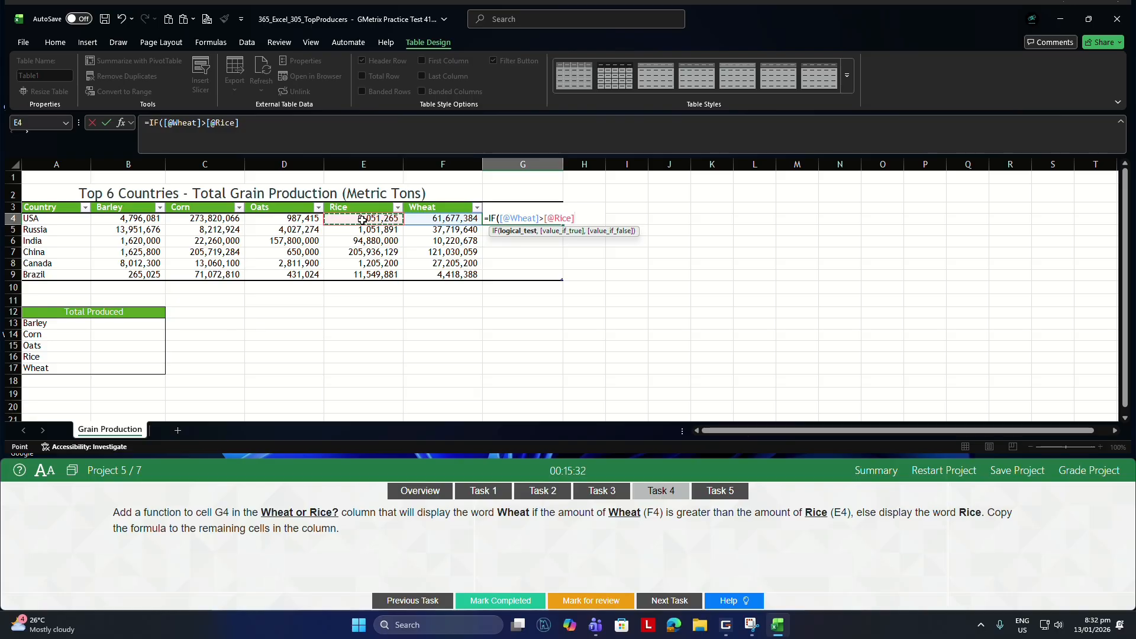
type(",")
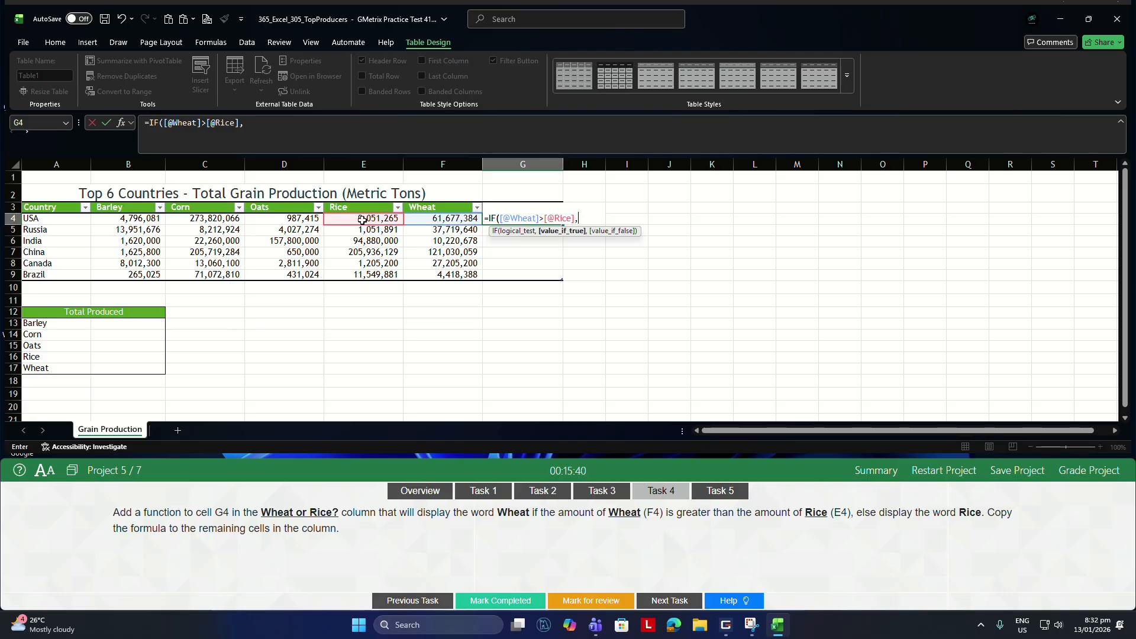
type("\"Wheat\"")
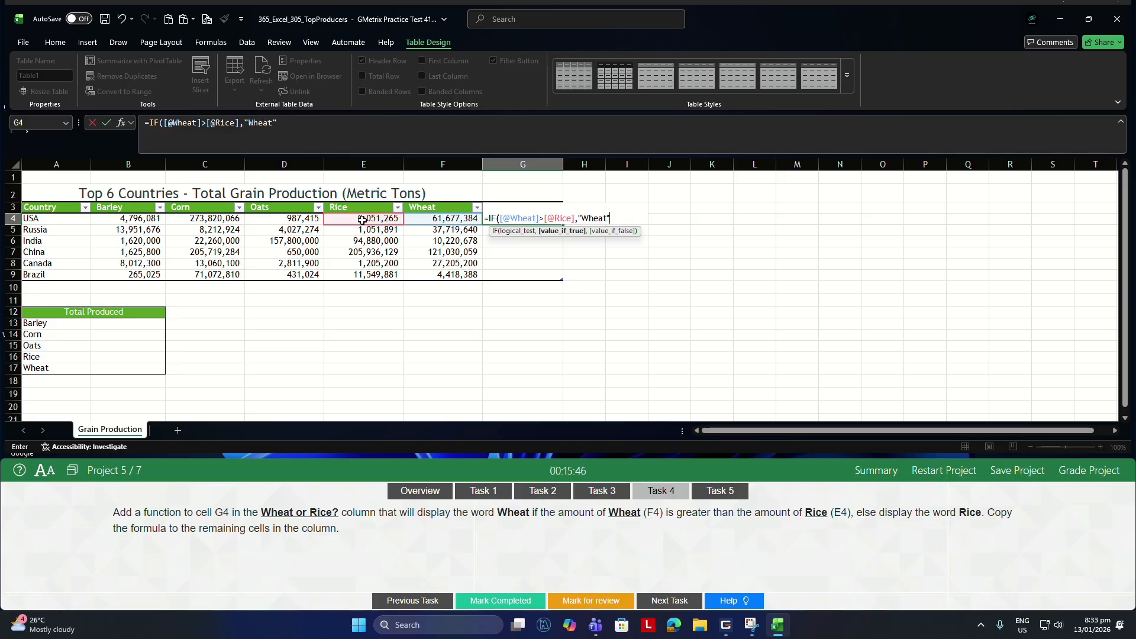
type(",\"")
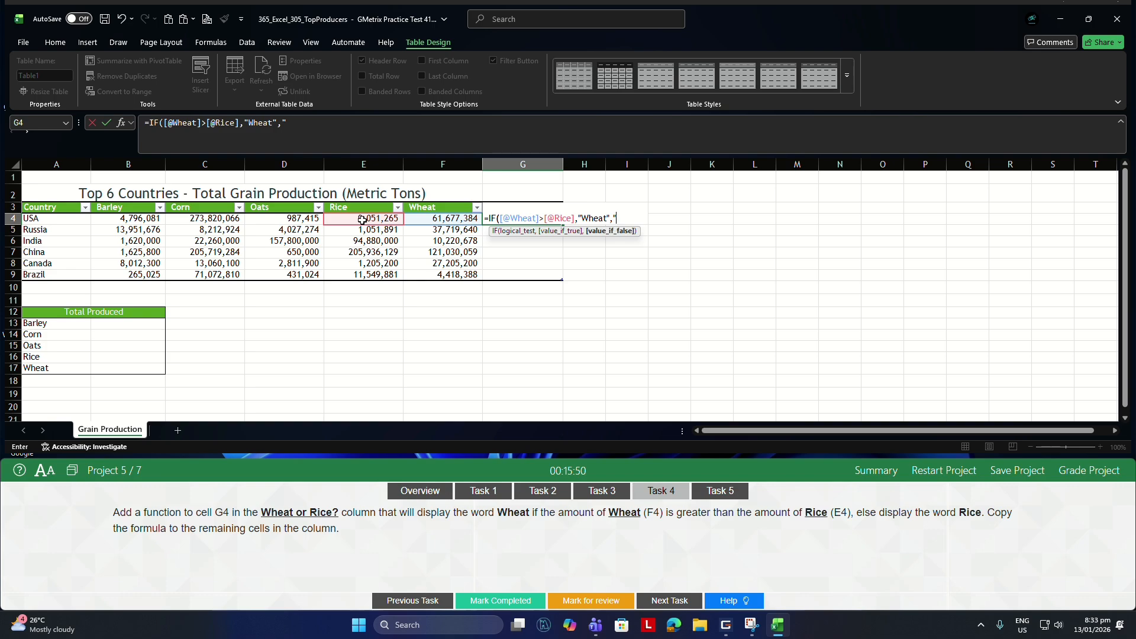
type("Rice\"")
key("Return")
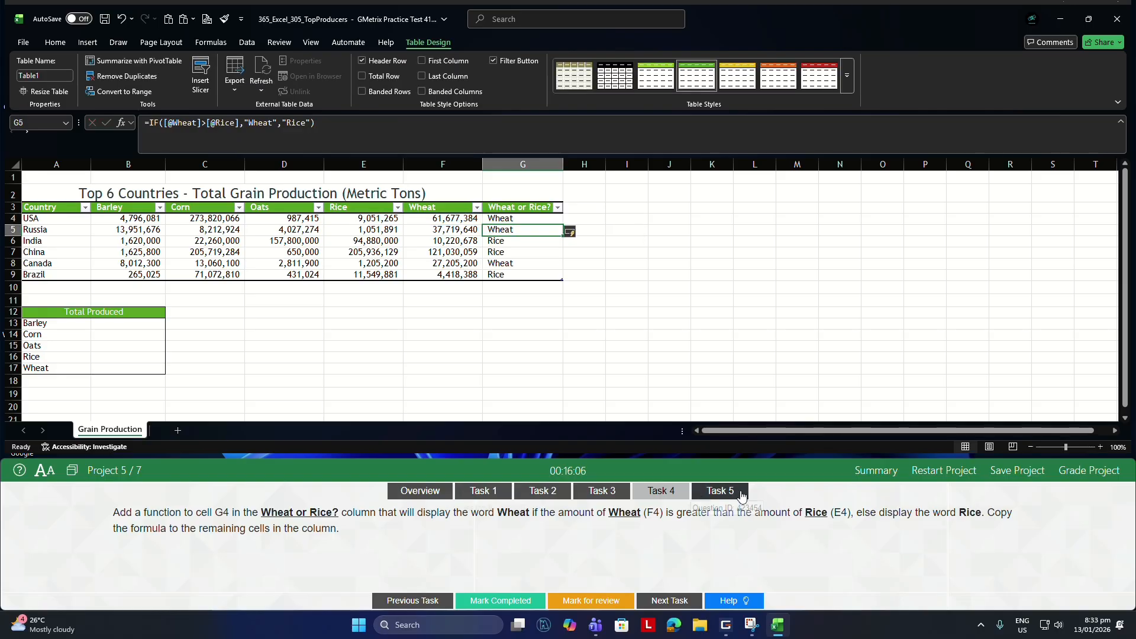
For Task 5, total the barley produced in cell B13 with a SUM formula using the named range Barley.
left_click(720, 491)
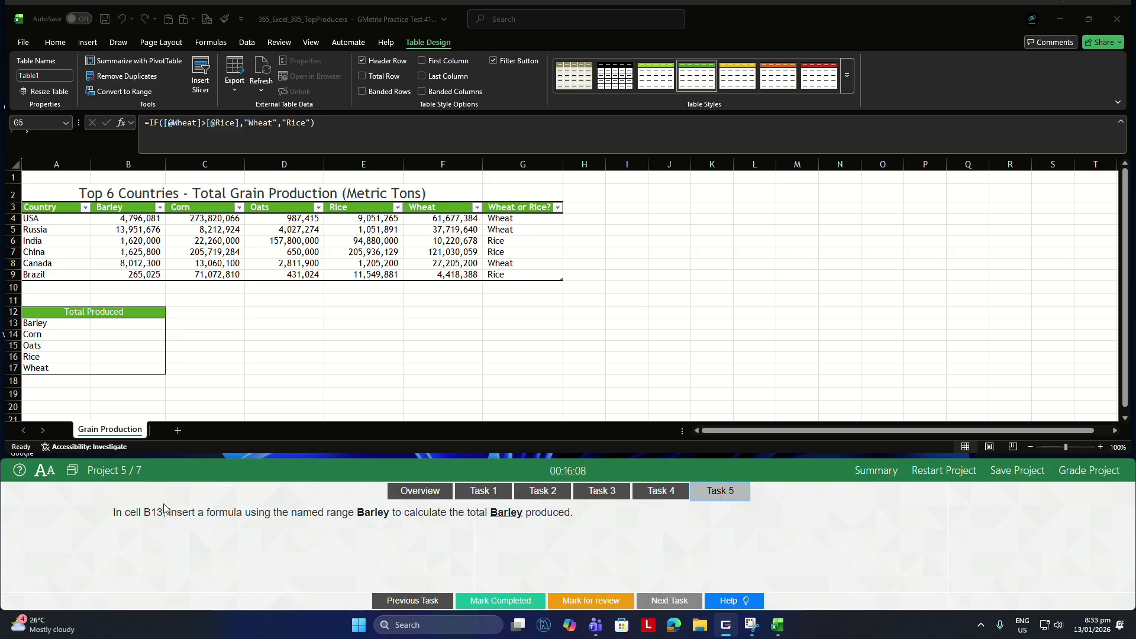
left_click(138, 325)
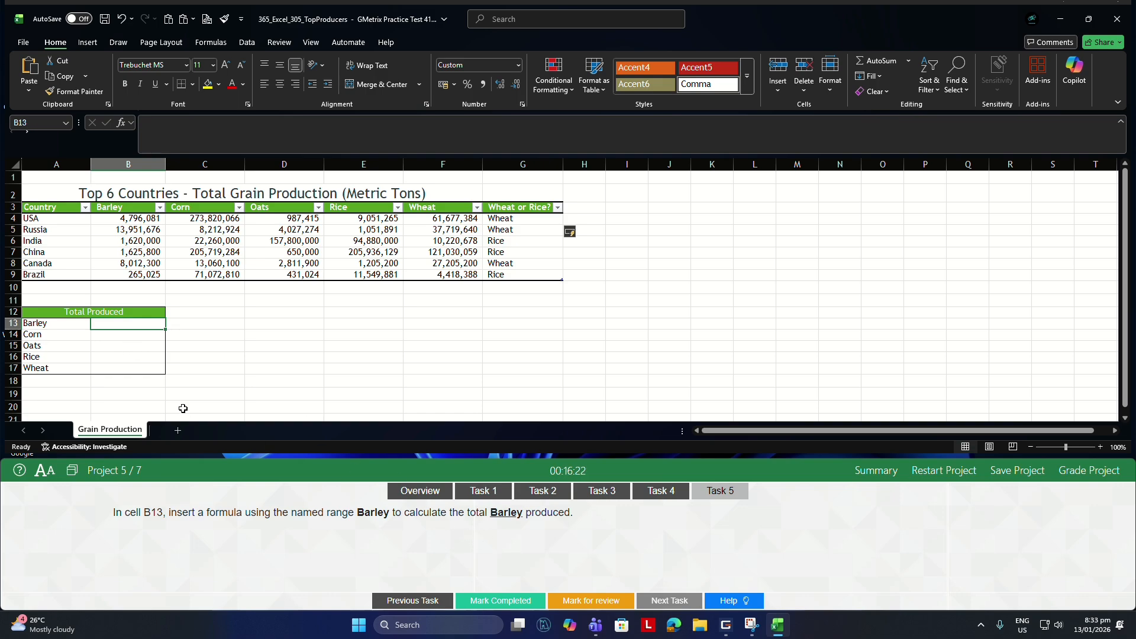
type("=")
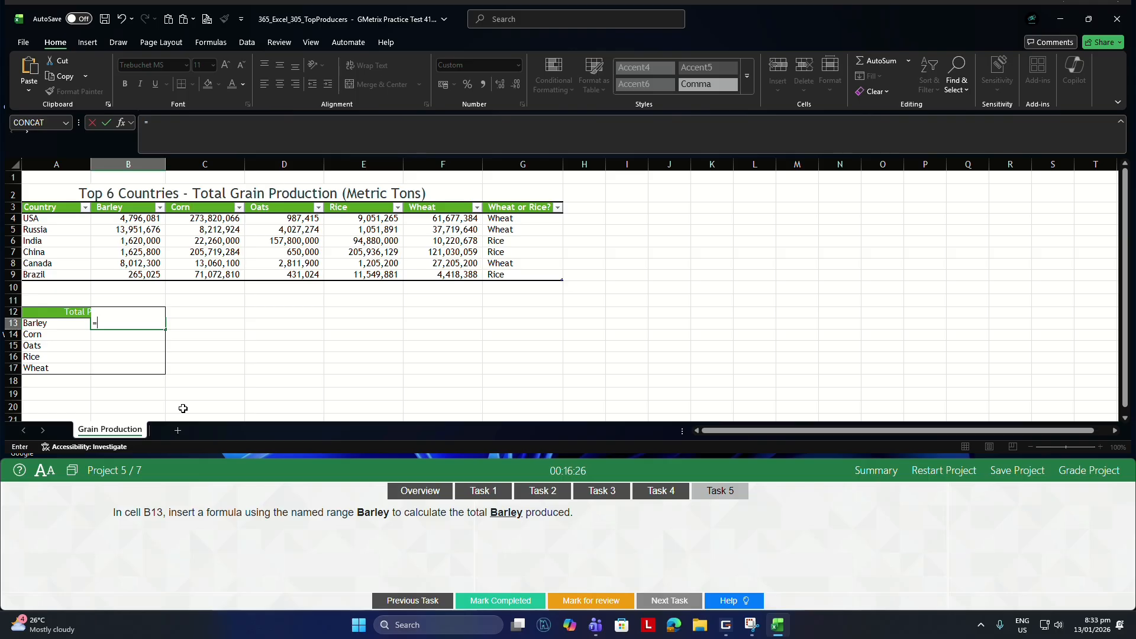
type("SUM(")
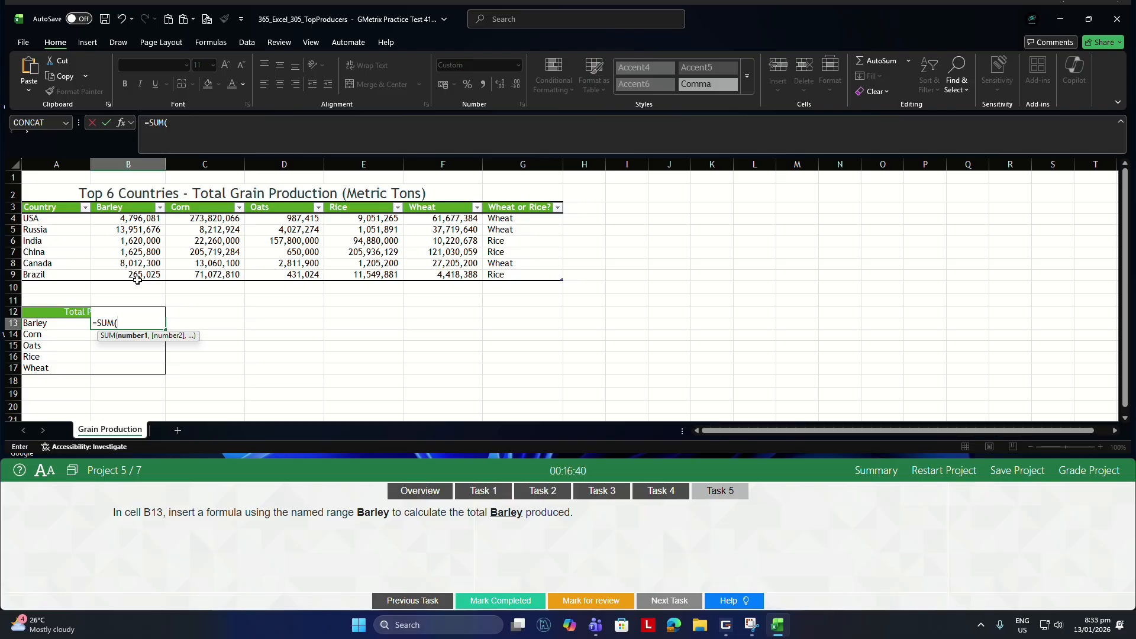
type("BAR")
key("Tab")
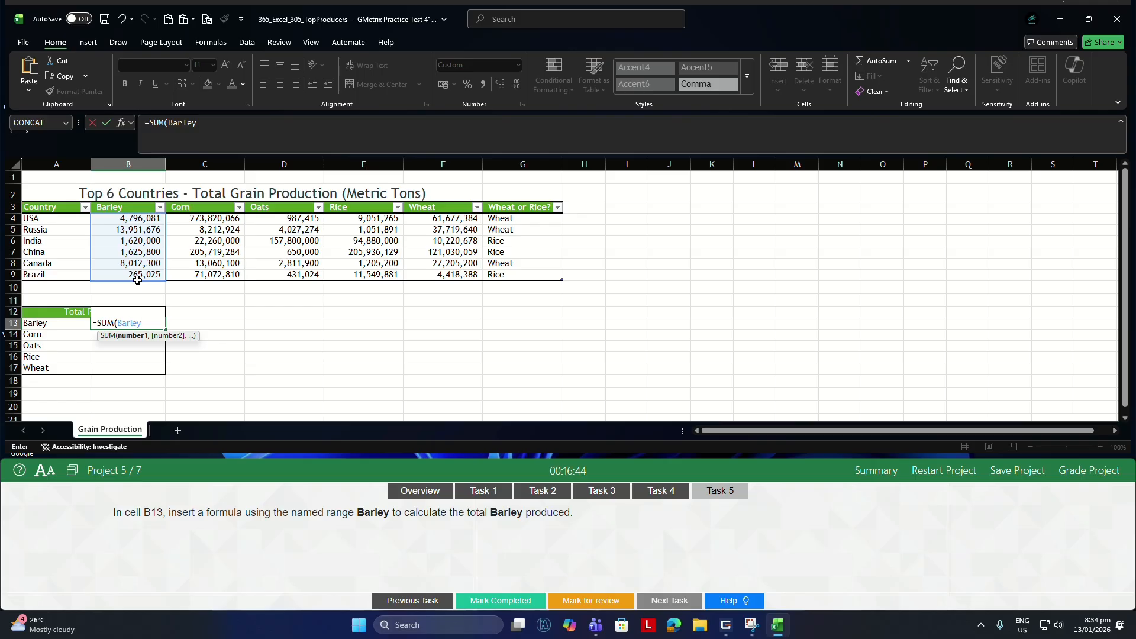
key("Return")
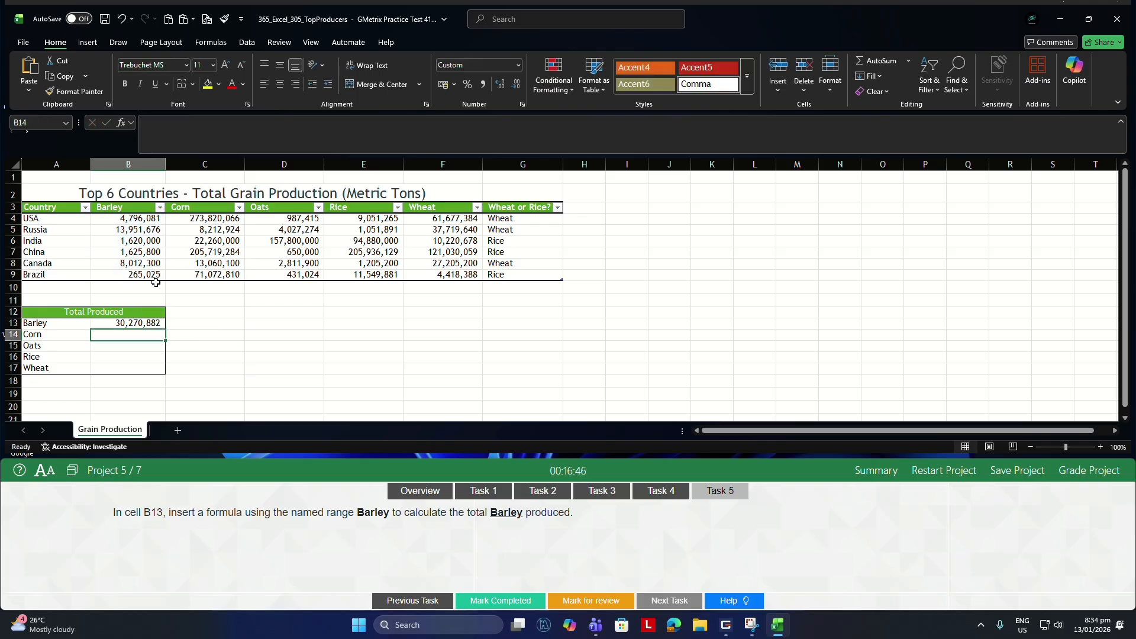
Grade Project 5 and continue to Project 6.
left_click(1089, 471)
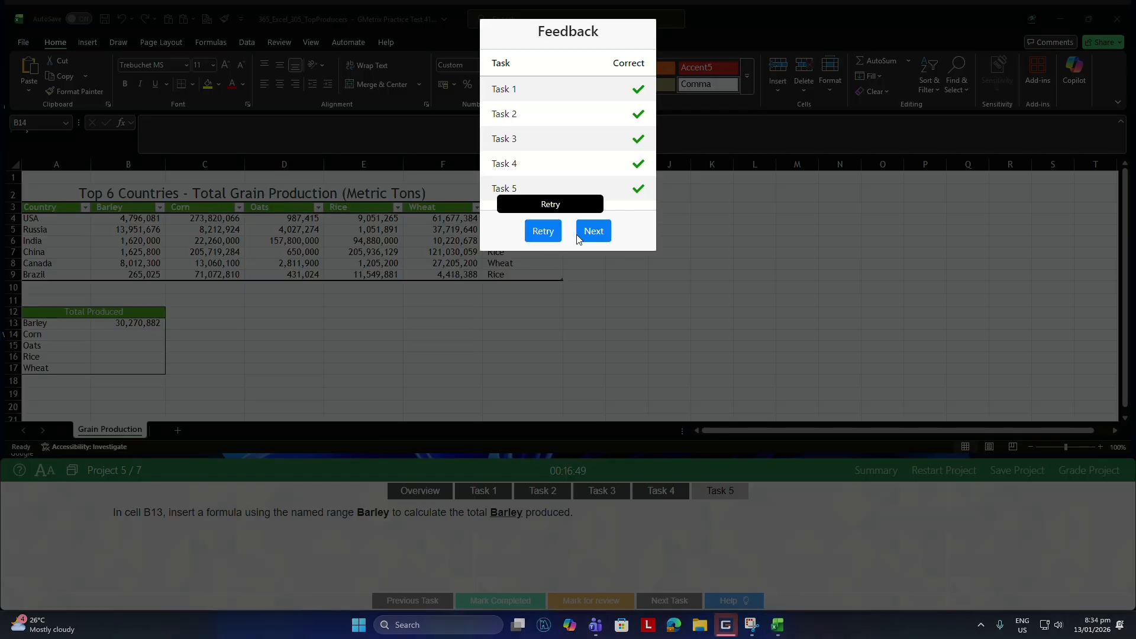
left_click(594, 231)
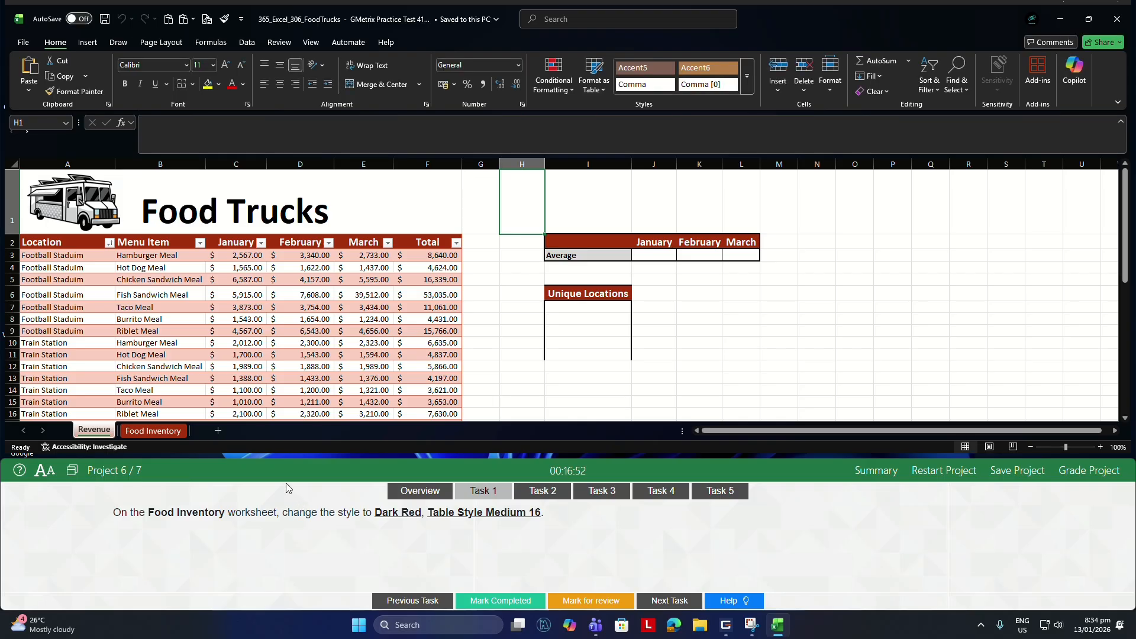
For Task 1, apply Dark Red, Table Style Medium 16 to the table on the Food Inventory worksheet.
left_click(149, 431)
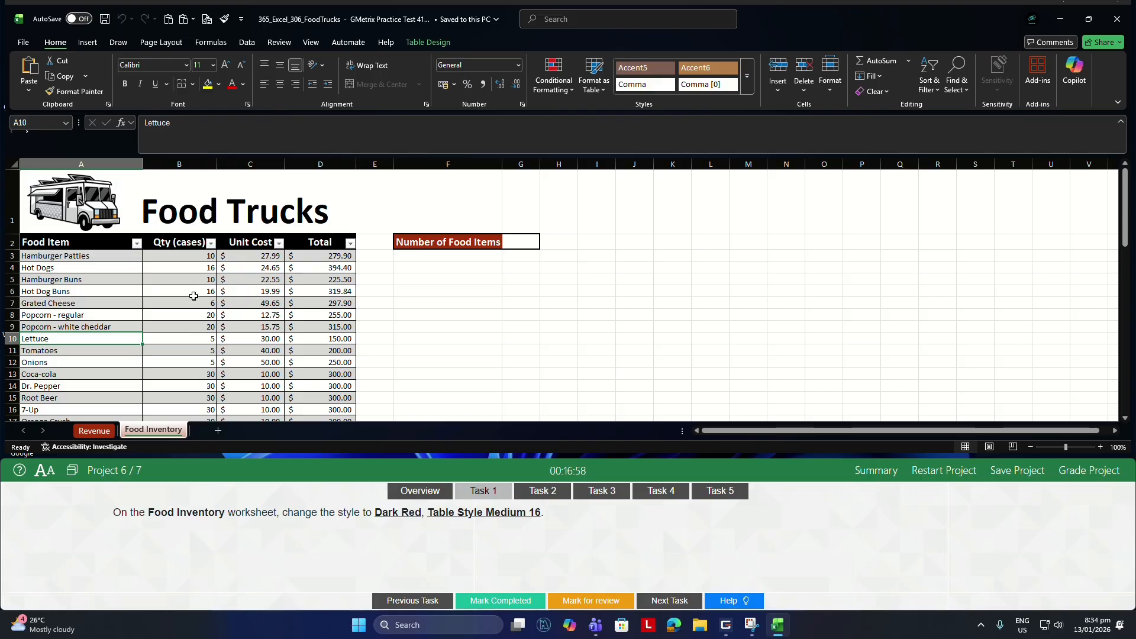
left_click(174, 292)
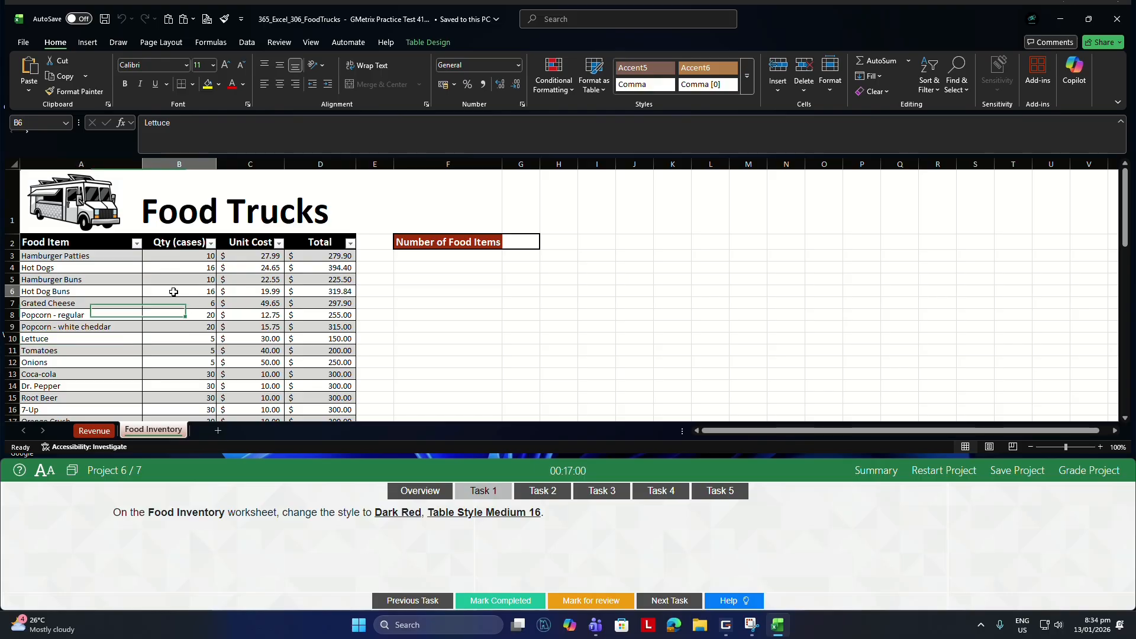
left_click(599, 90)
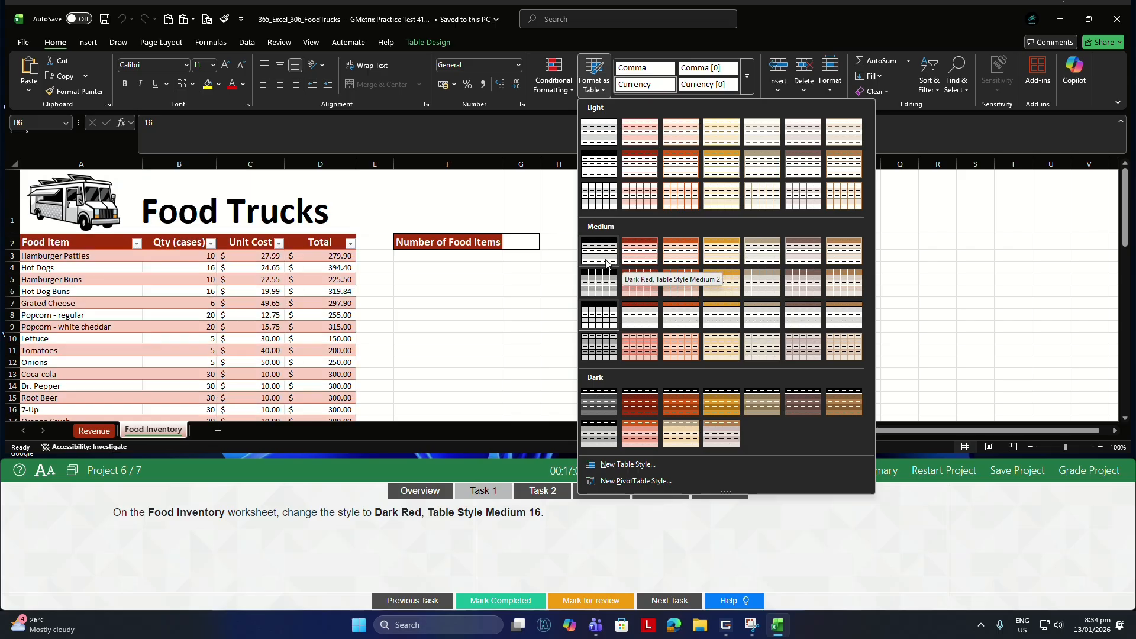
left_click(639, 322)
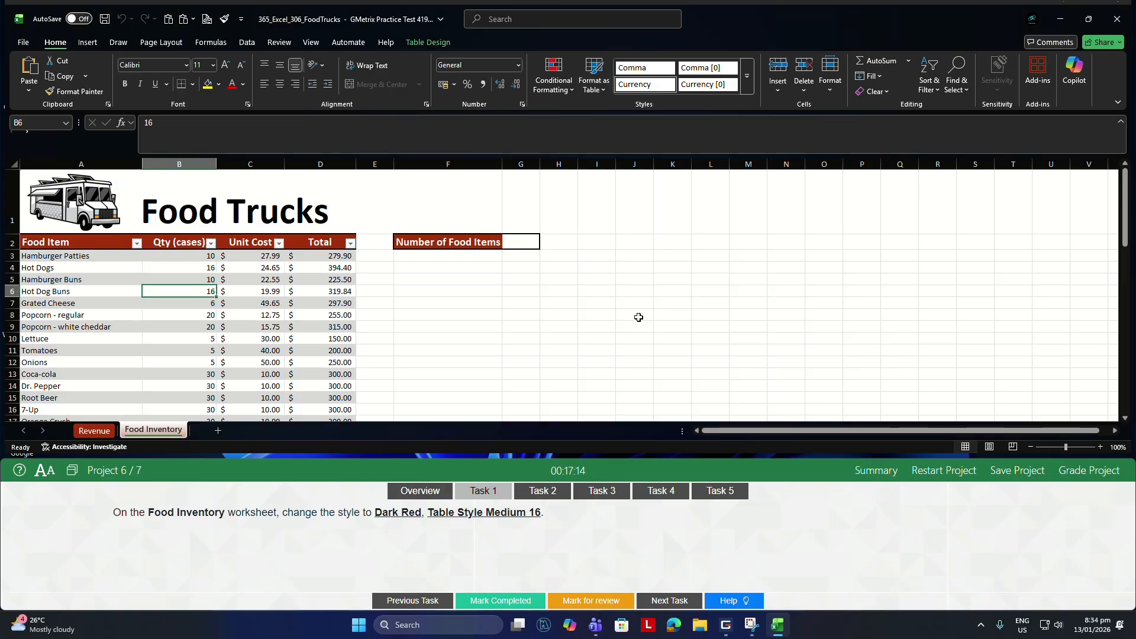
For Task 2, count the food items in cell G2 of the Food Inventory worksheet with a COUNTA function over the Food Item column entries.
left_click(549, 492)
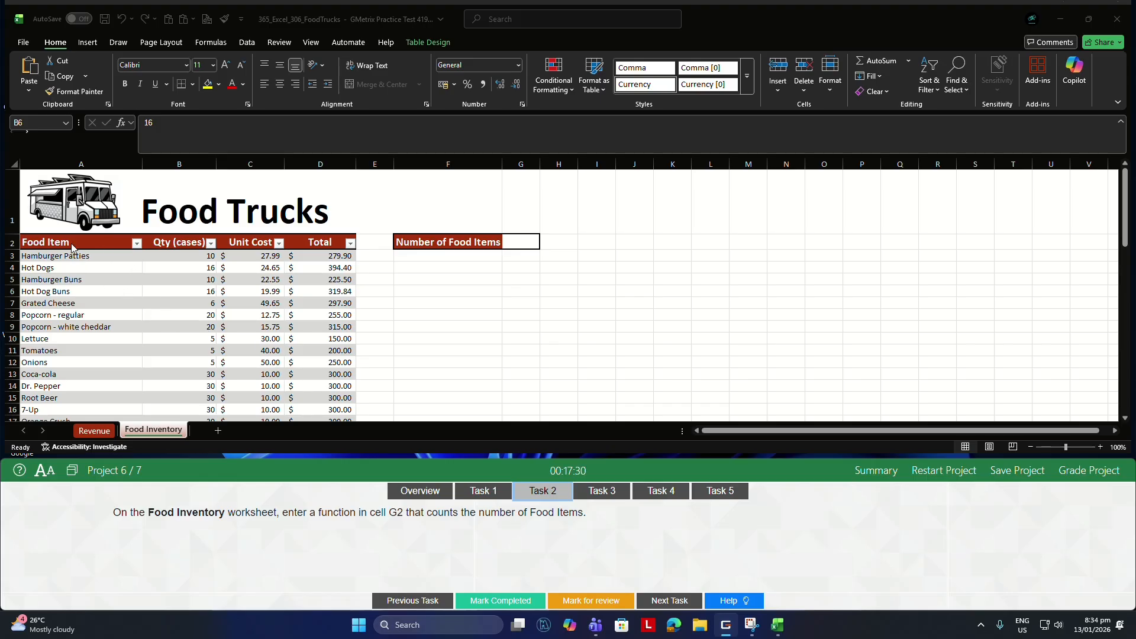
scroll(10, 268, "down", 1)
scroll(44, 325, "down", 10)
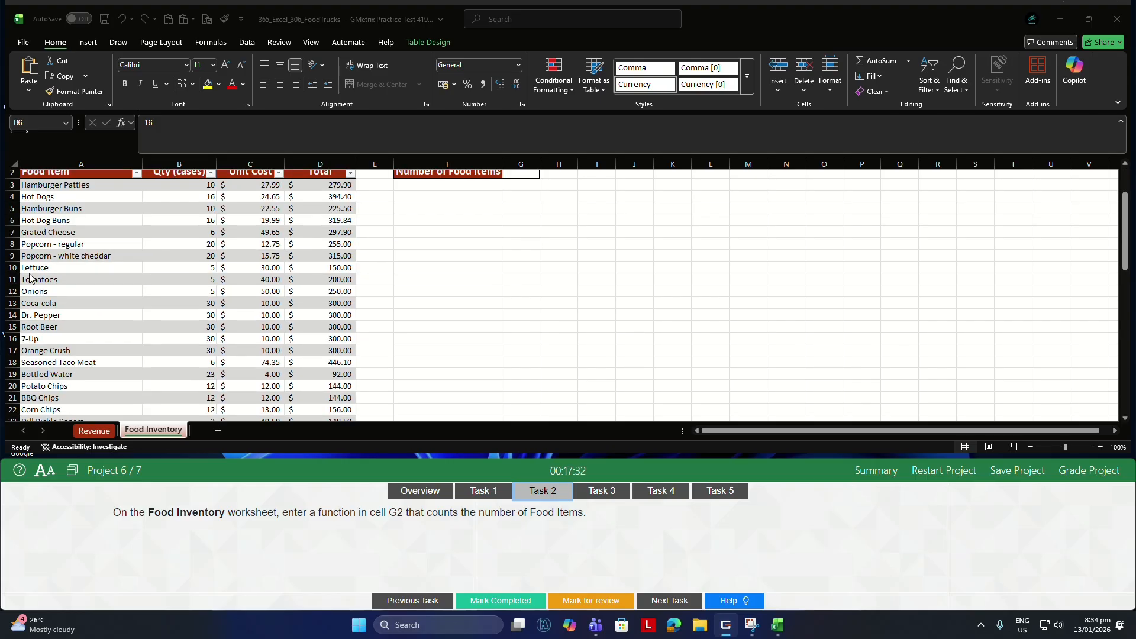
scroll(52, 329, "down", 3)
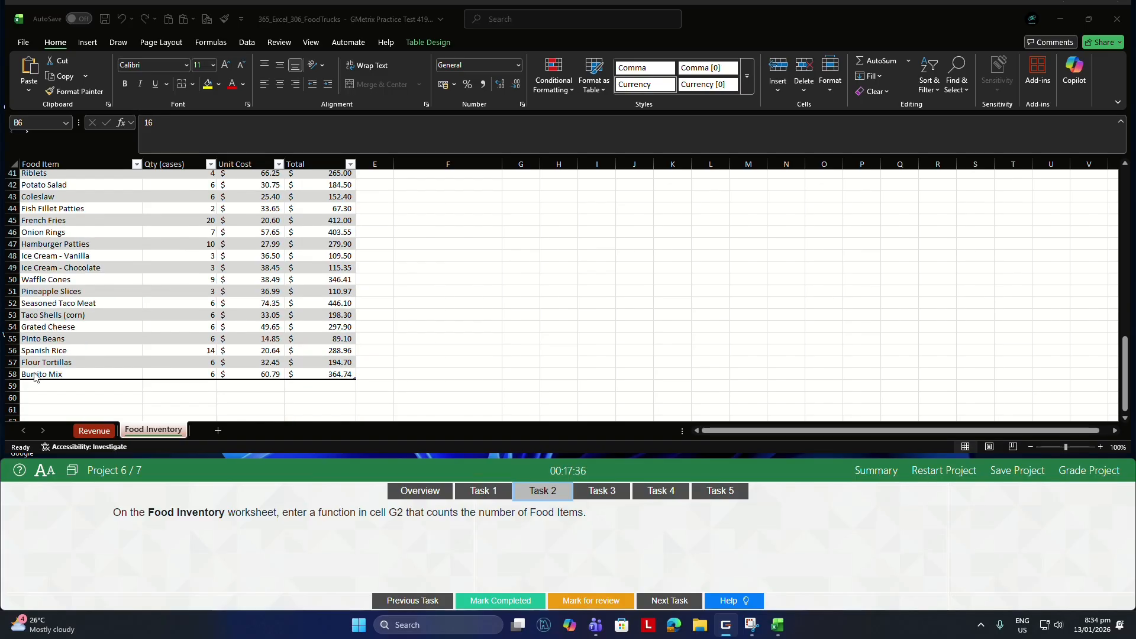
scroll(56, 308, "up", 7)
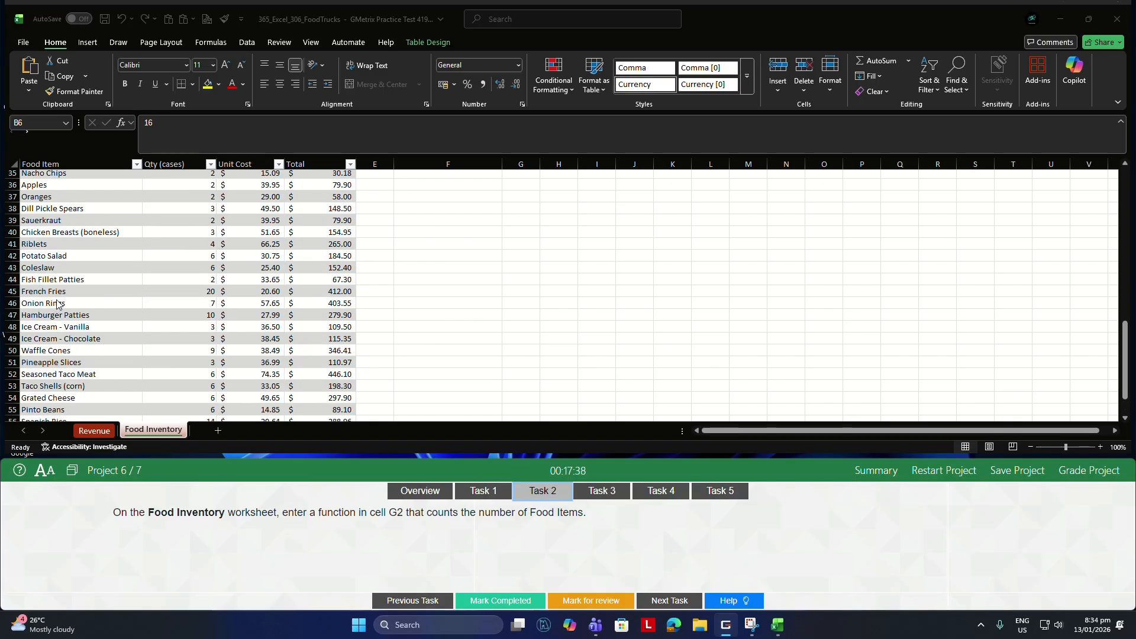
scroll(110, 276, "up", 4)
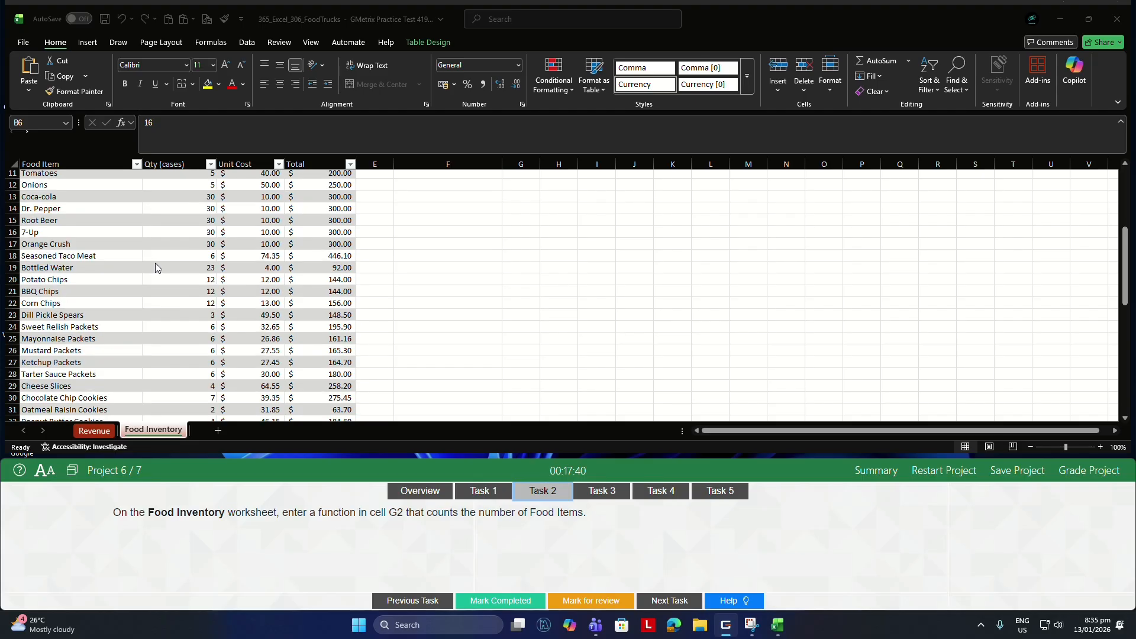
scroll(259, 271, "up", 3)
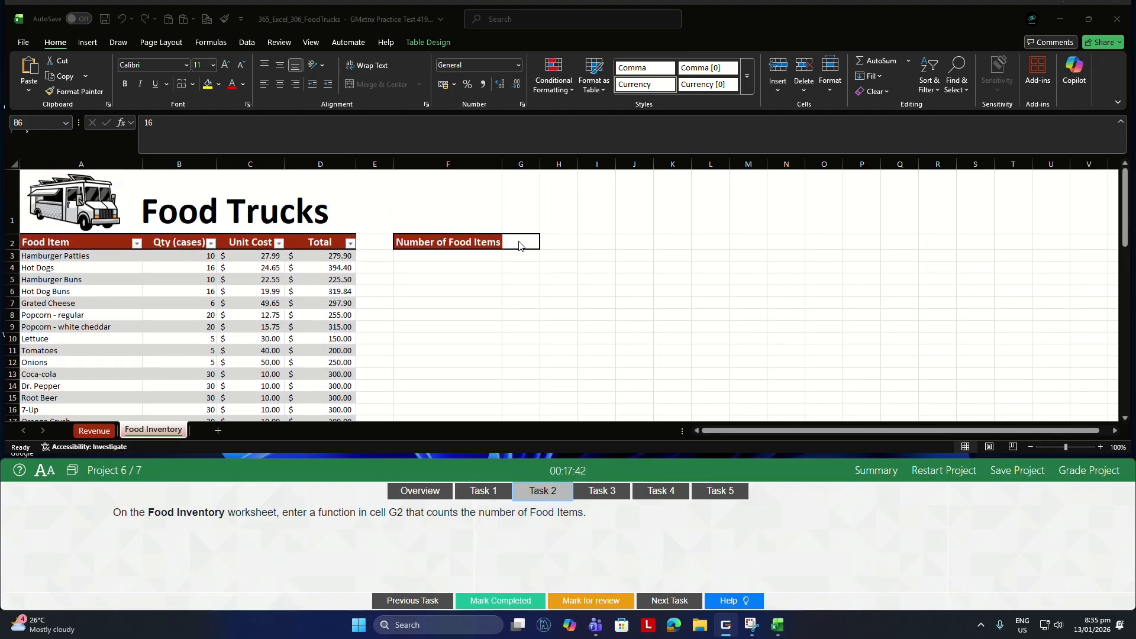
left_click(519, 240)
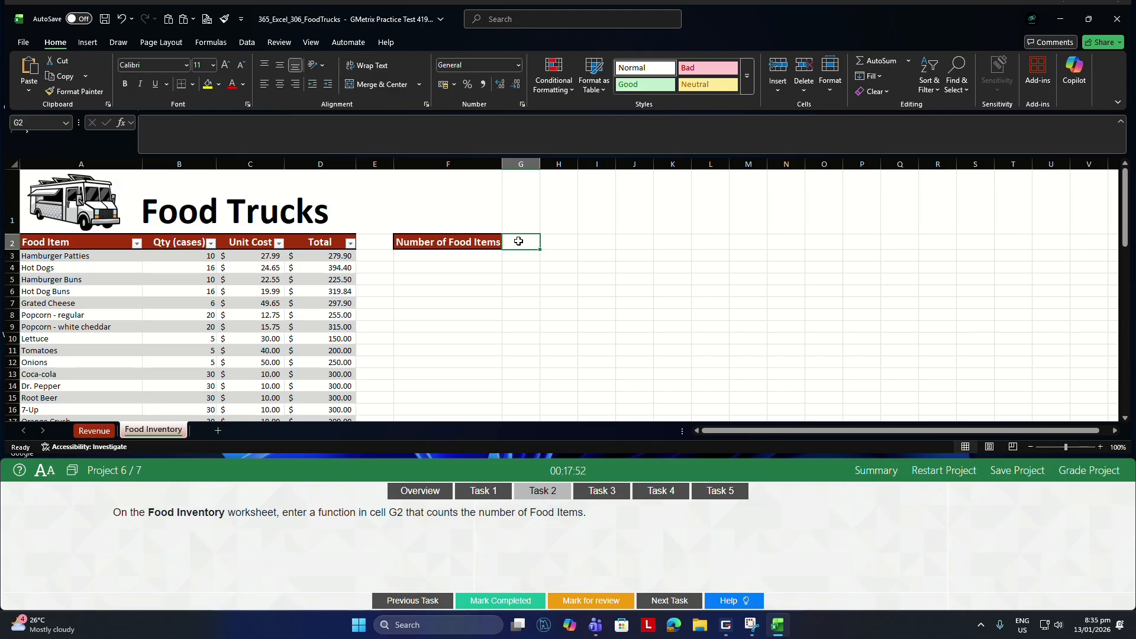
double_click(519, 241)
type("=")
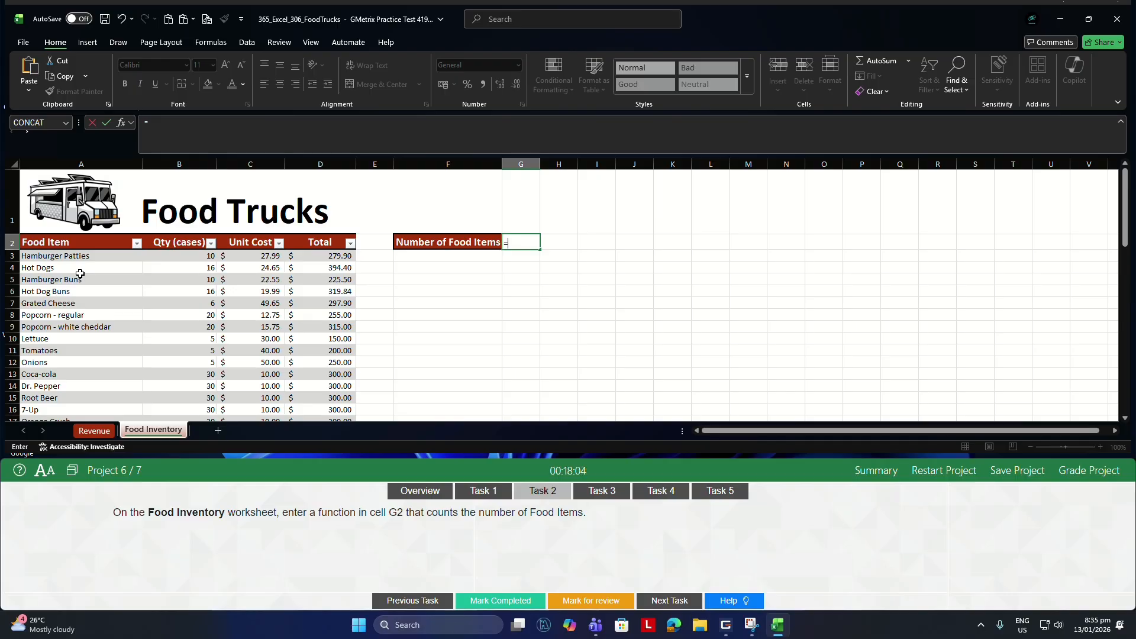
type("COUNTA(")
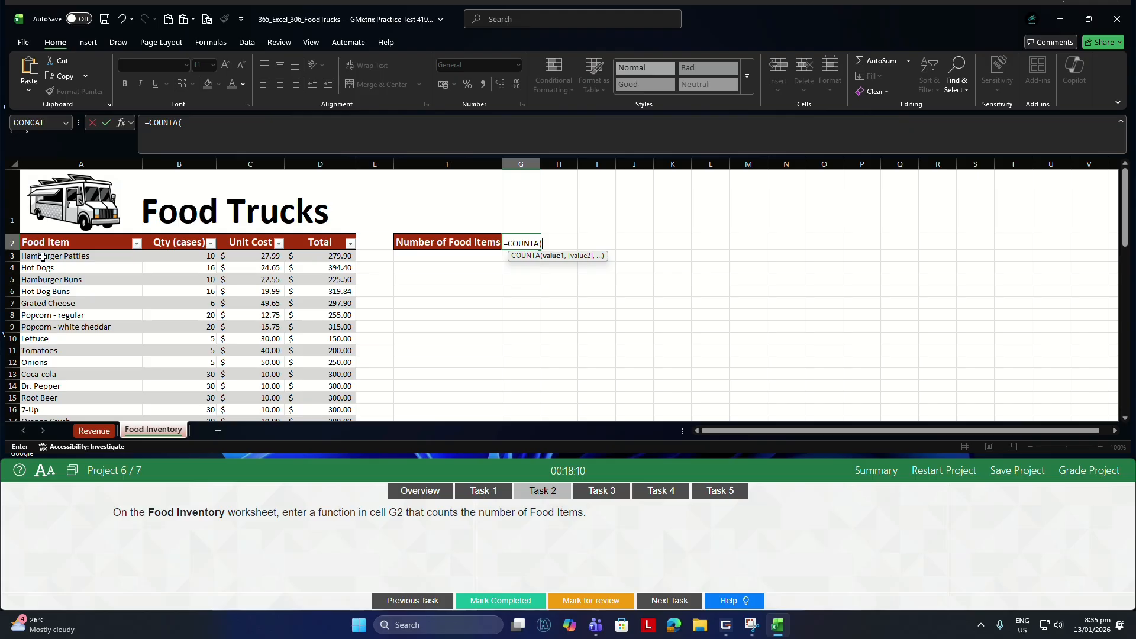
left_click_drag(43, 256, 70, 391)
key("Return")
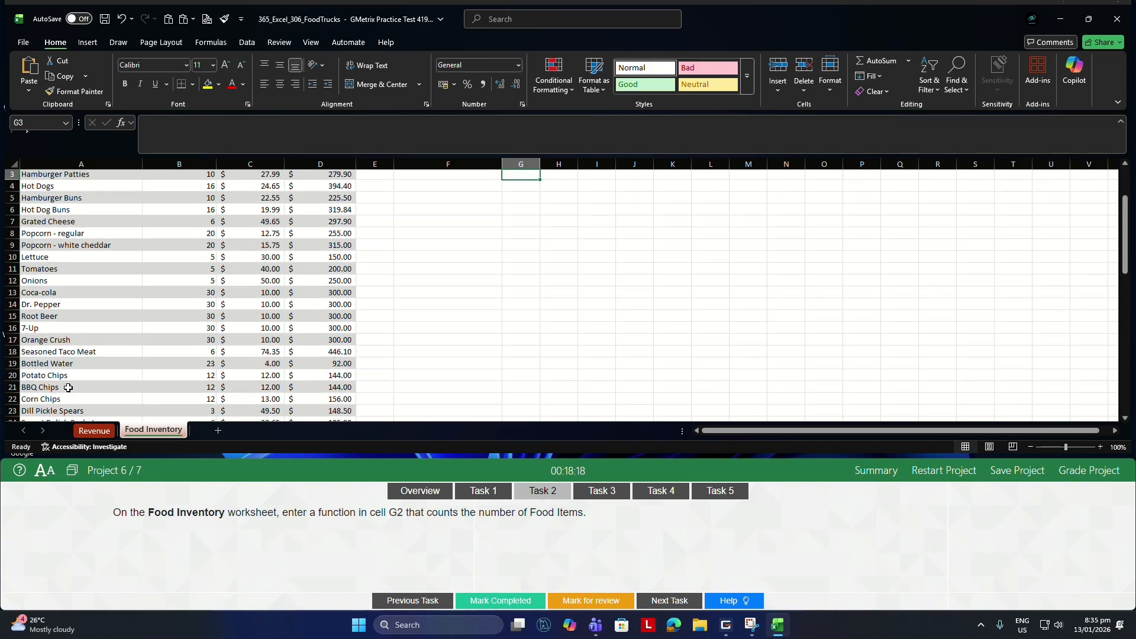
scroll(516, 281, "up", 1)
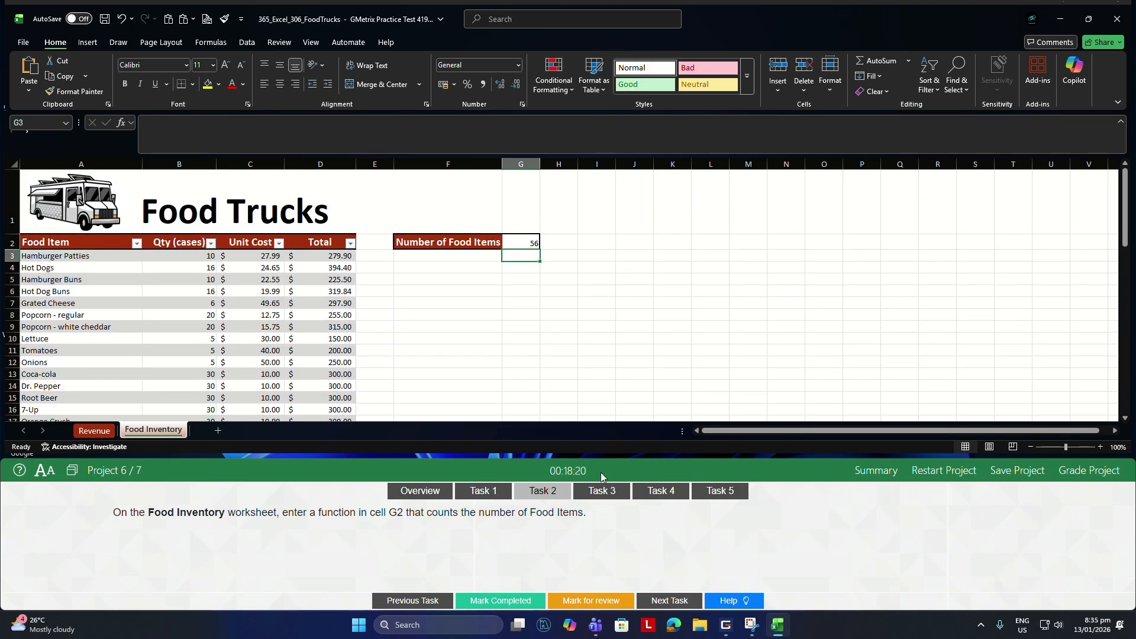
For Task 3, enter =AVERAGE(Table1[January]) in cell J3 of the Revenue worksheet to average the January revenue.
left_click(589, 491)
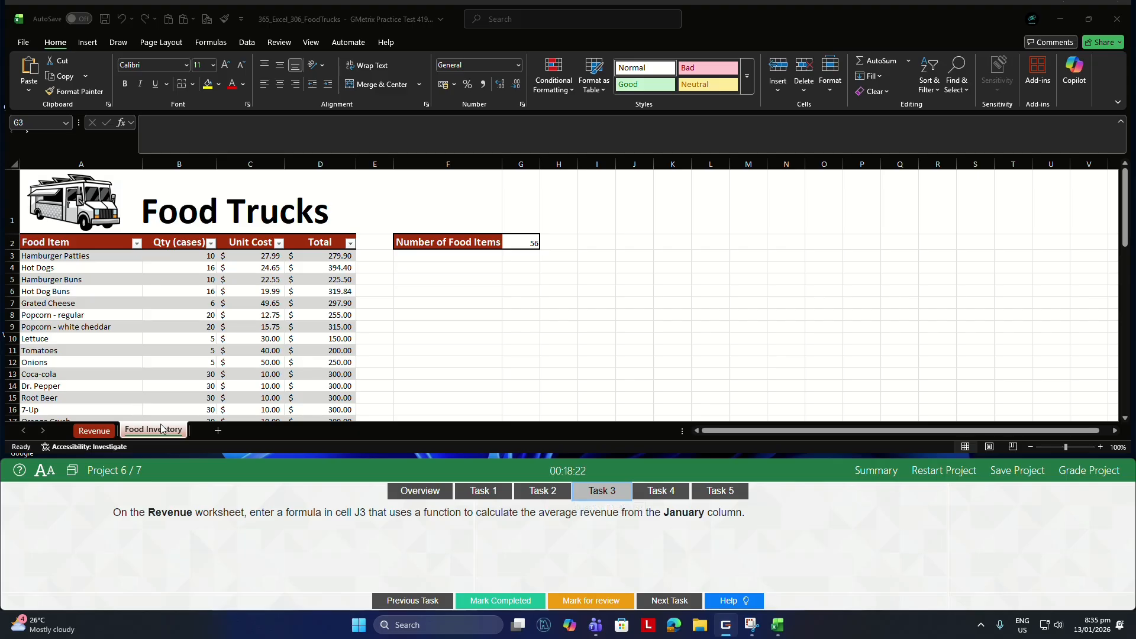
left_click(101, 433)
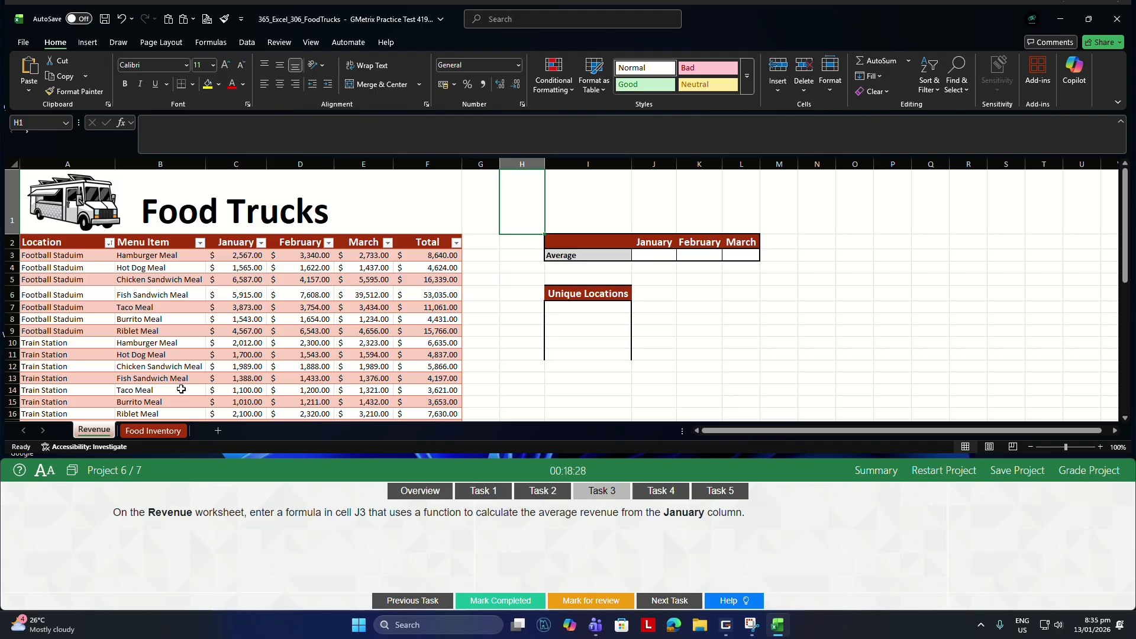
left_click(654, 252)
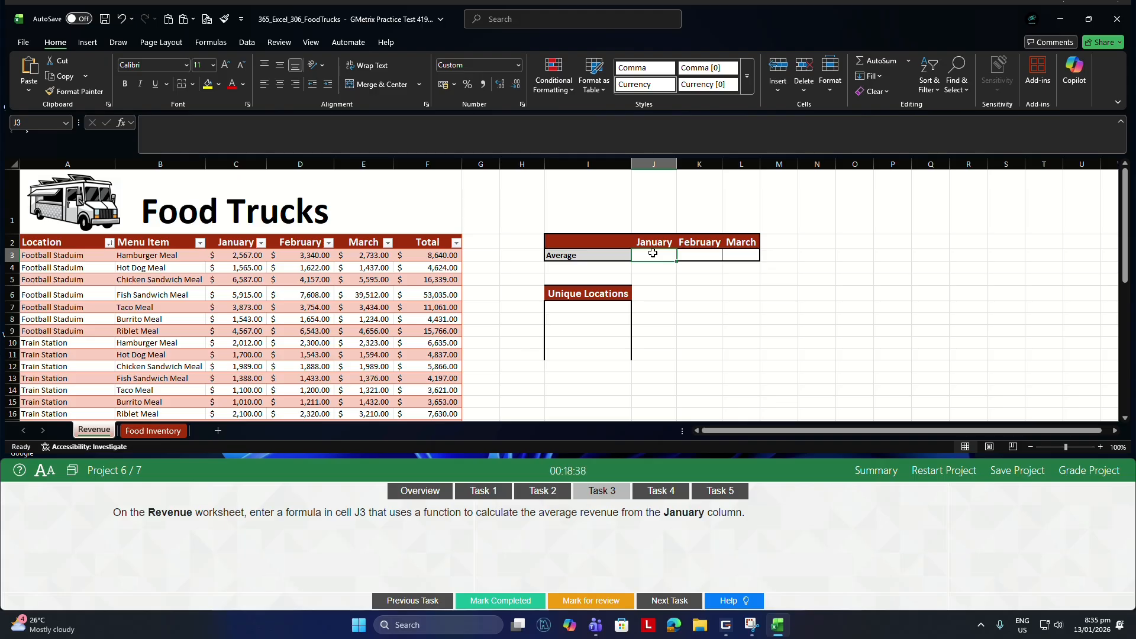
type("=")
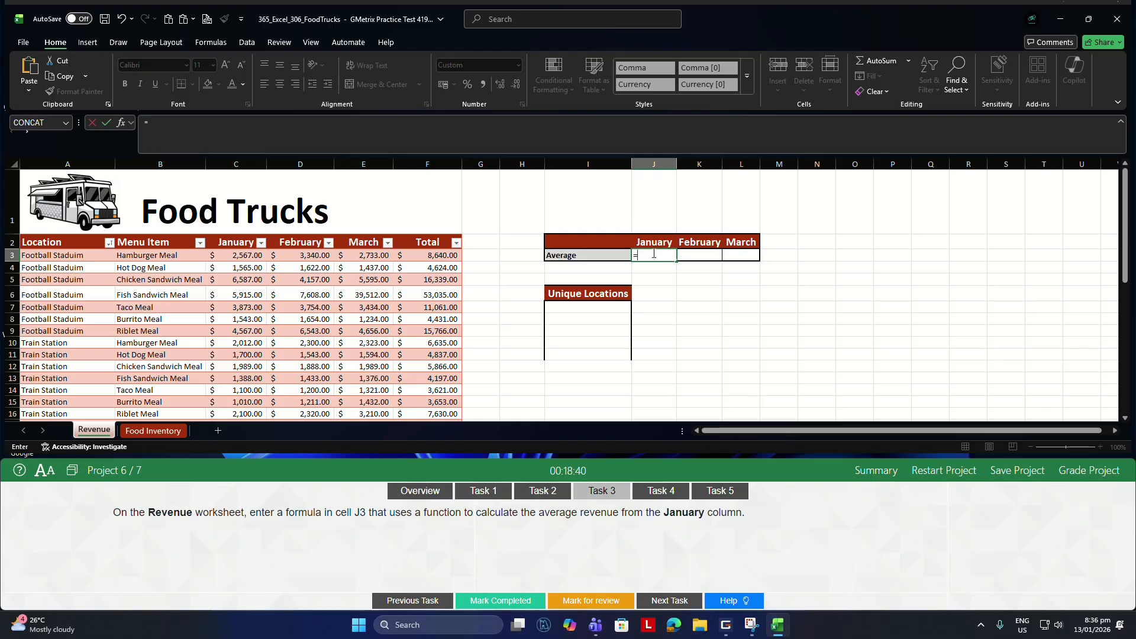
type("AVERAGE")
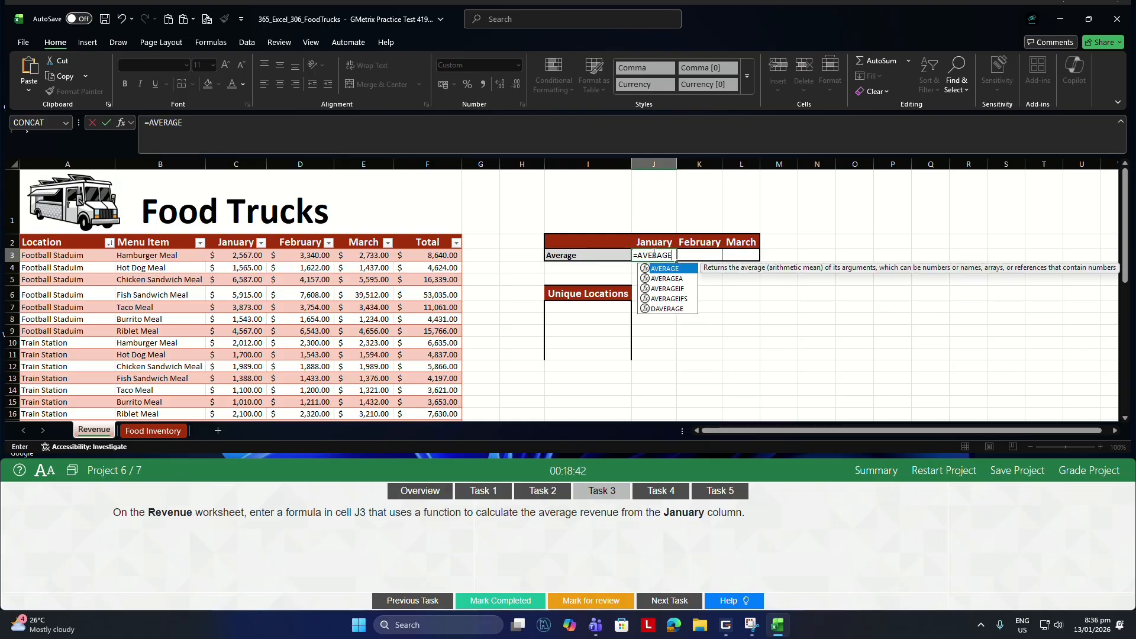
type("(")
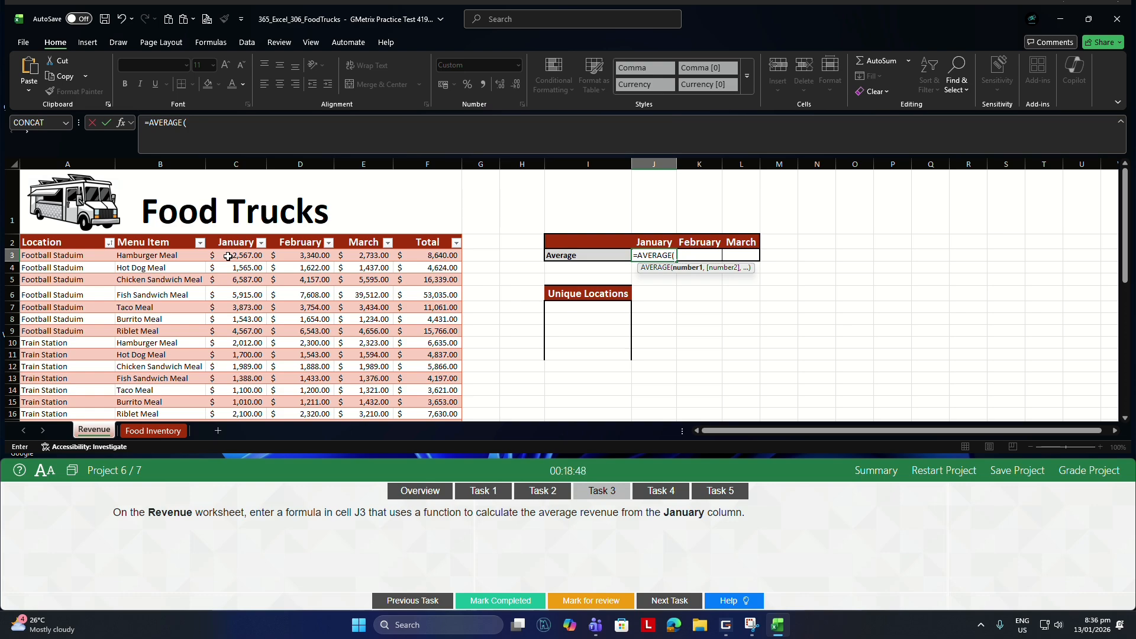
left_click_drag(228, 256, 245, 385)
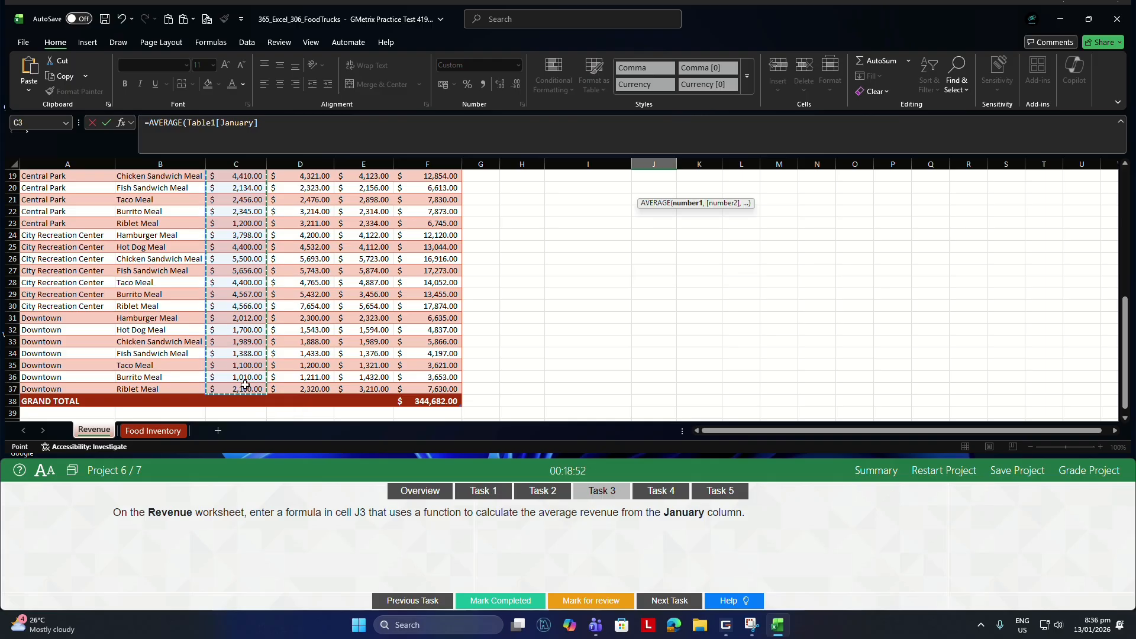
key("Return")
scroll(533, 313, "up", 1)
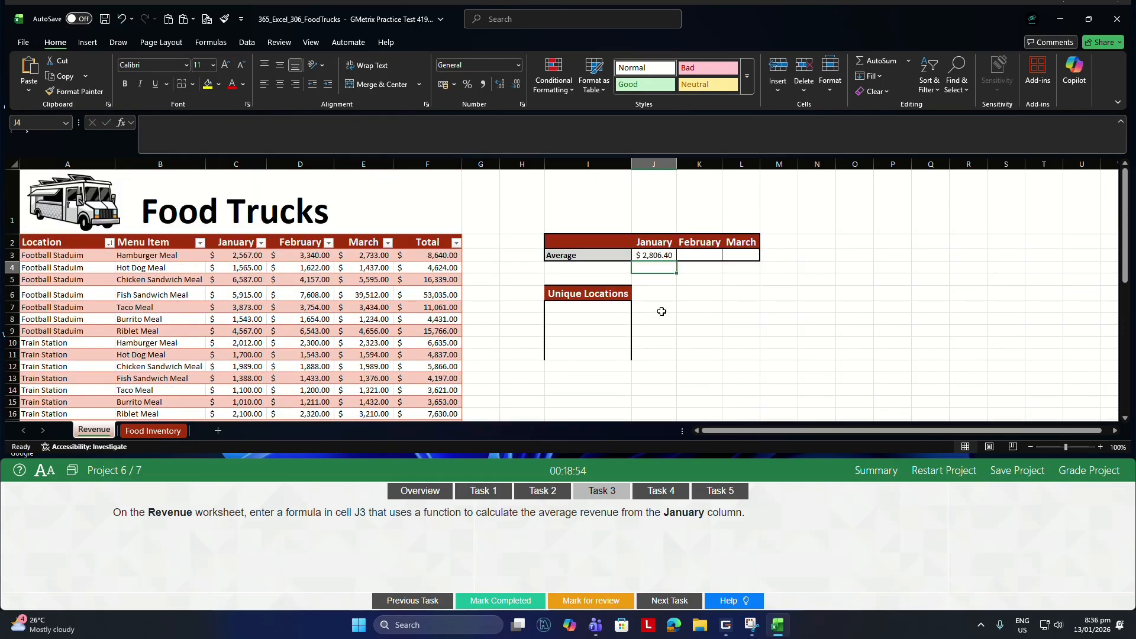
For Task 4, insert a new row before row 10, the Lettuce row, on the Food Inventory worksheet.
left_click(662, 491)
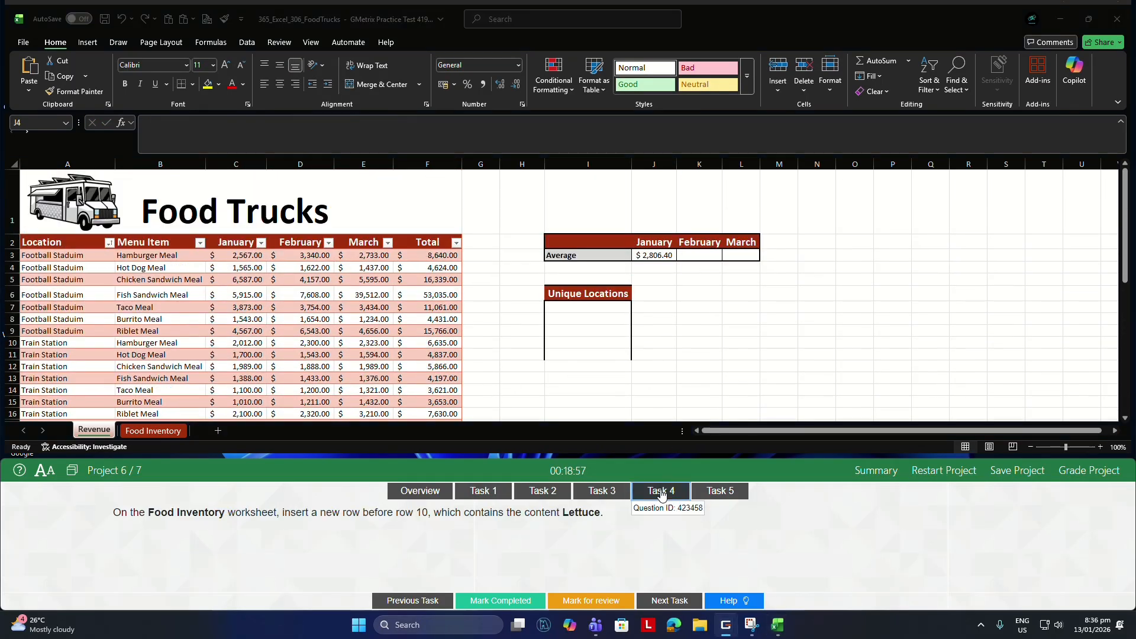
left_click(161, 431)
left_click(162, 431)
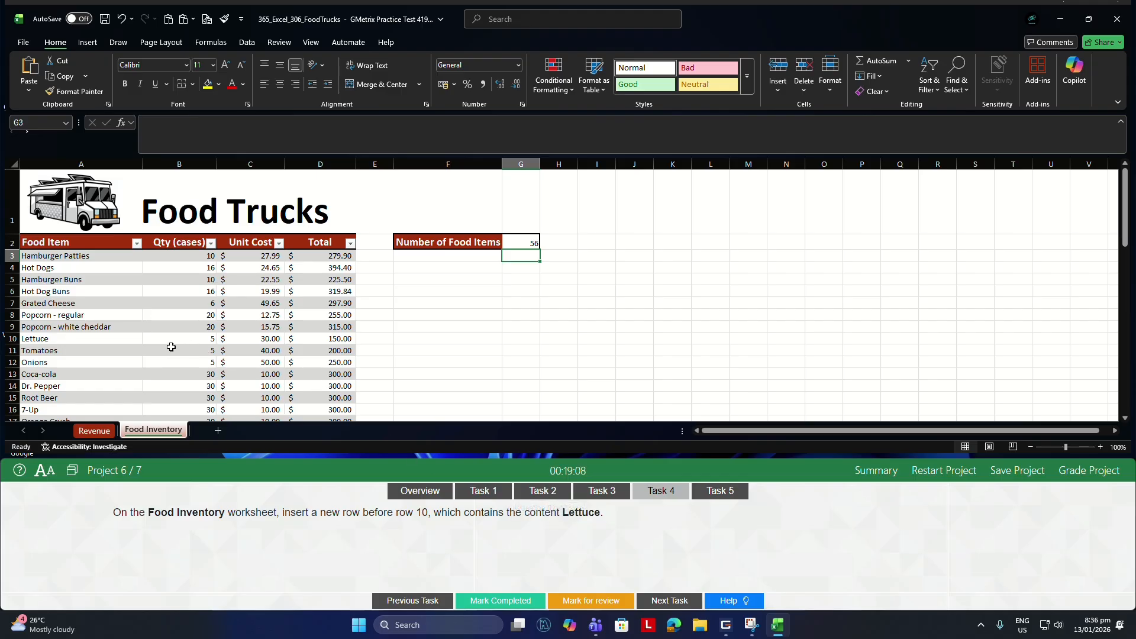
left_click(112, 374)
scroll(116, 375, "down", 1)
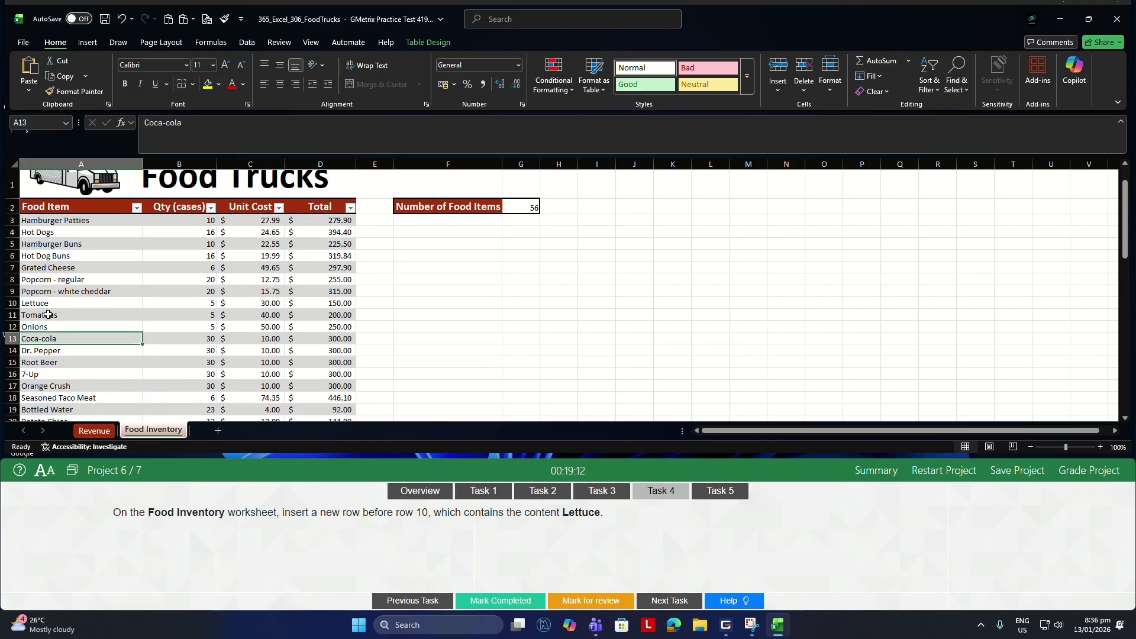
left_click(13, 304)
right_click(13, 303)
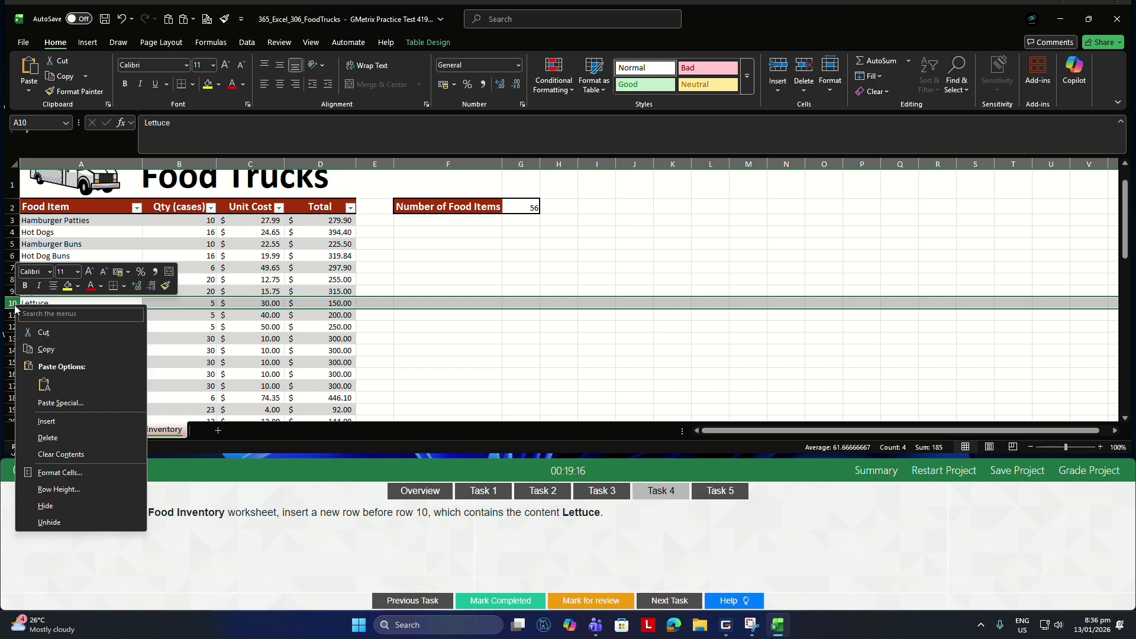
left_click(47, 428)
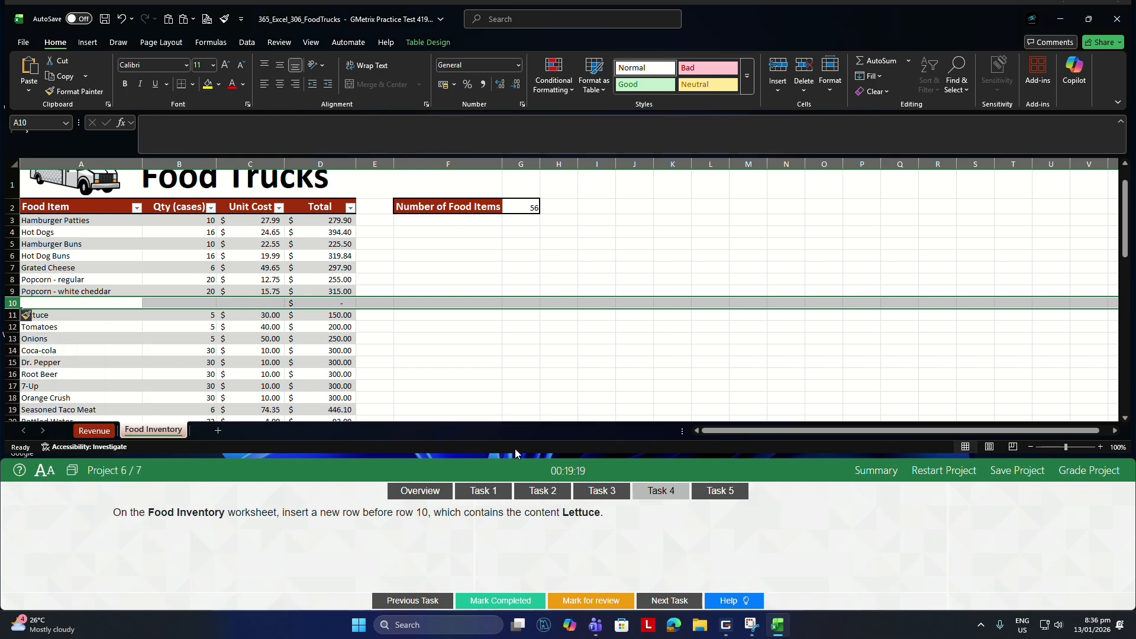
For Task 5, enter =UNIQUE(Table1[Location]) in cell I7 of the Revenue worksheet to list the unique locations.
left_click(713, 494)
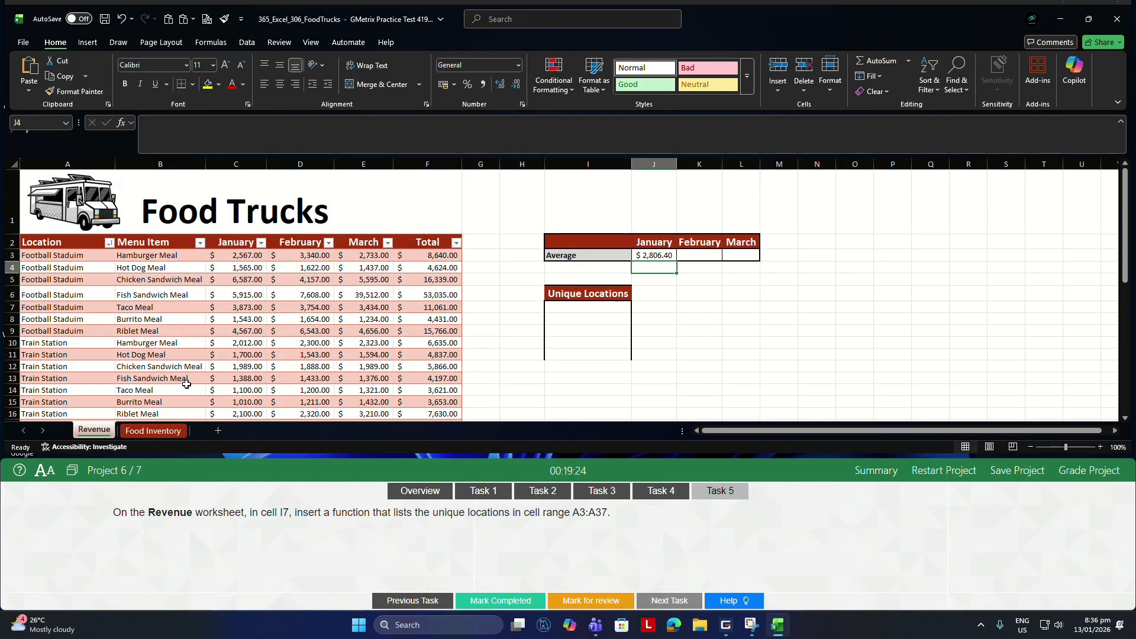
left_click(249, 357)
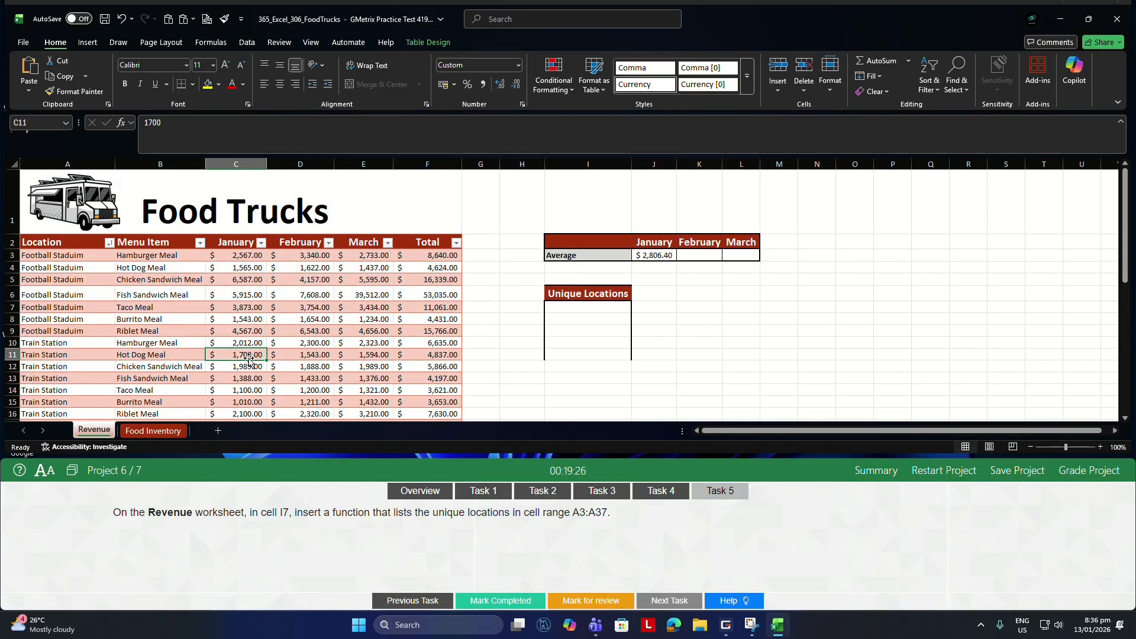
left_click(604, 305)
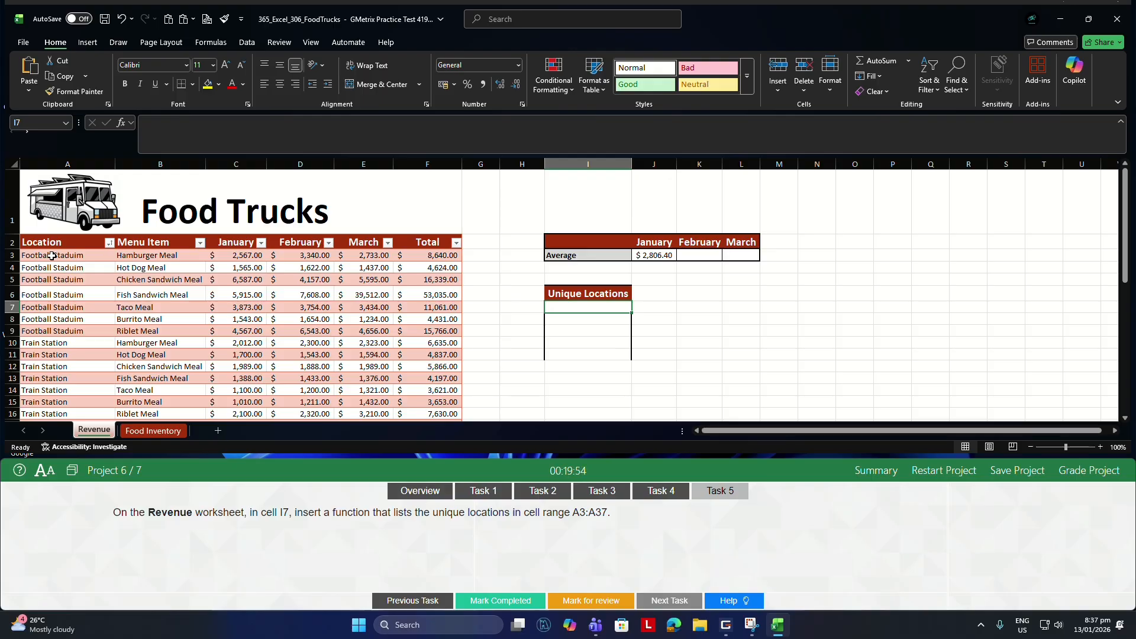
type("=UNI")
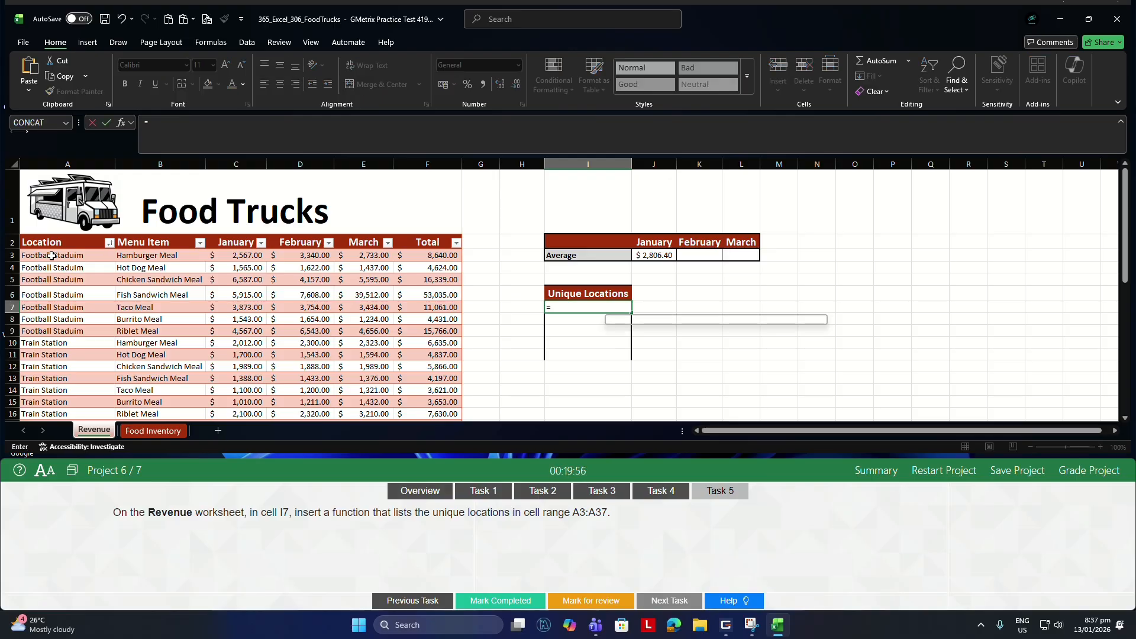
key("Down")
key("Down")
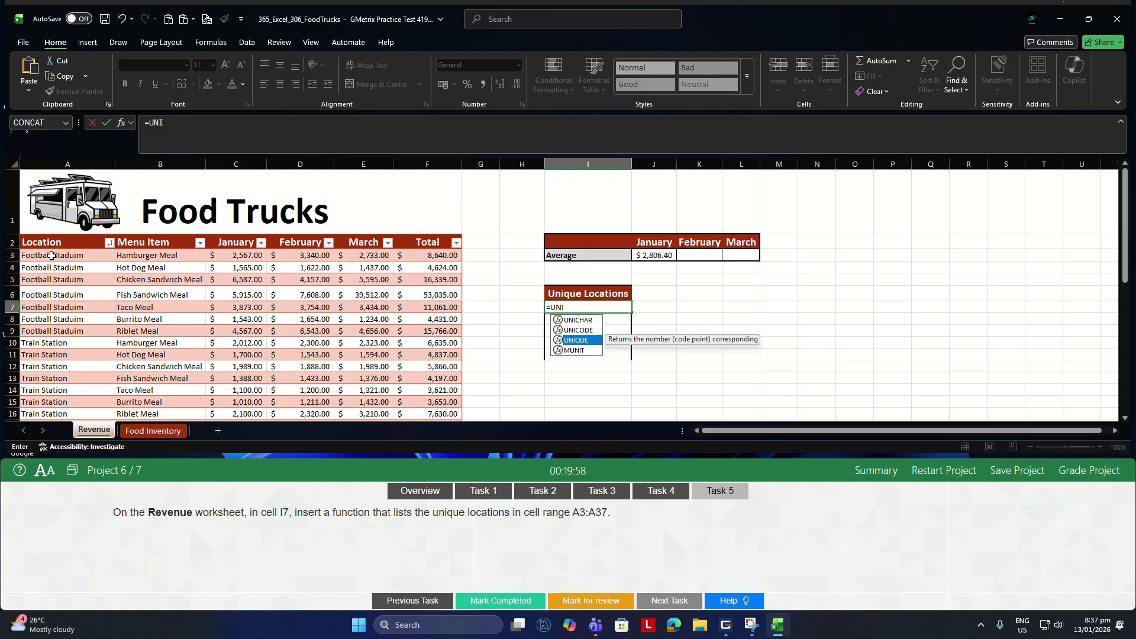
key("Tab")
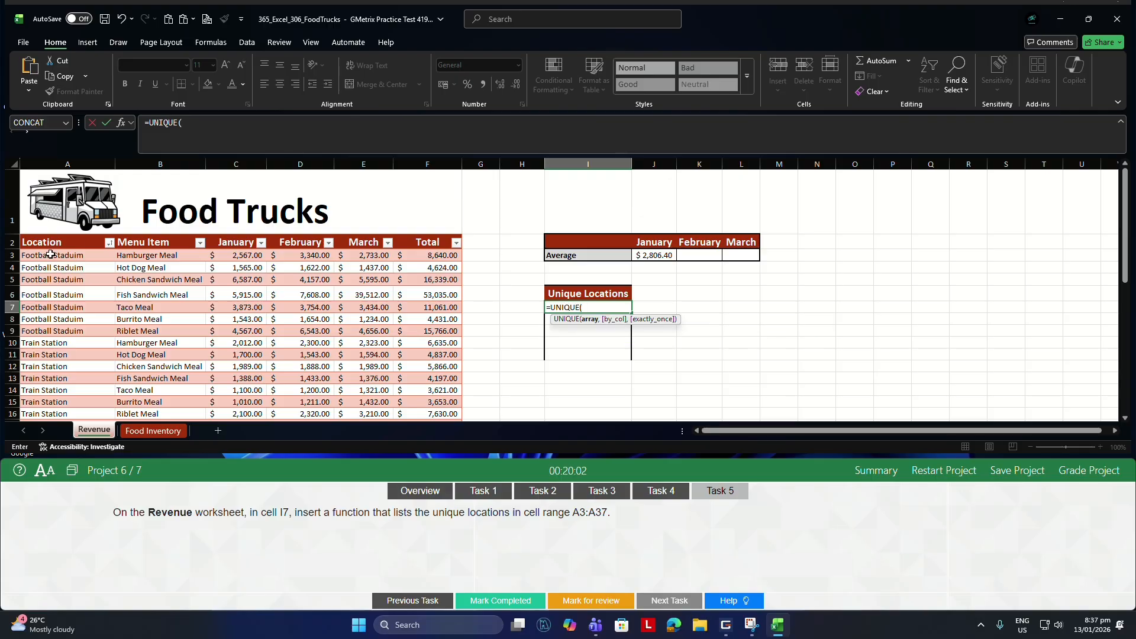
left_click_drag(50, 255, 68, 377)
key("Return")
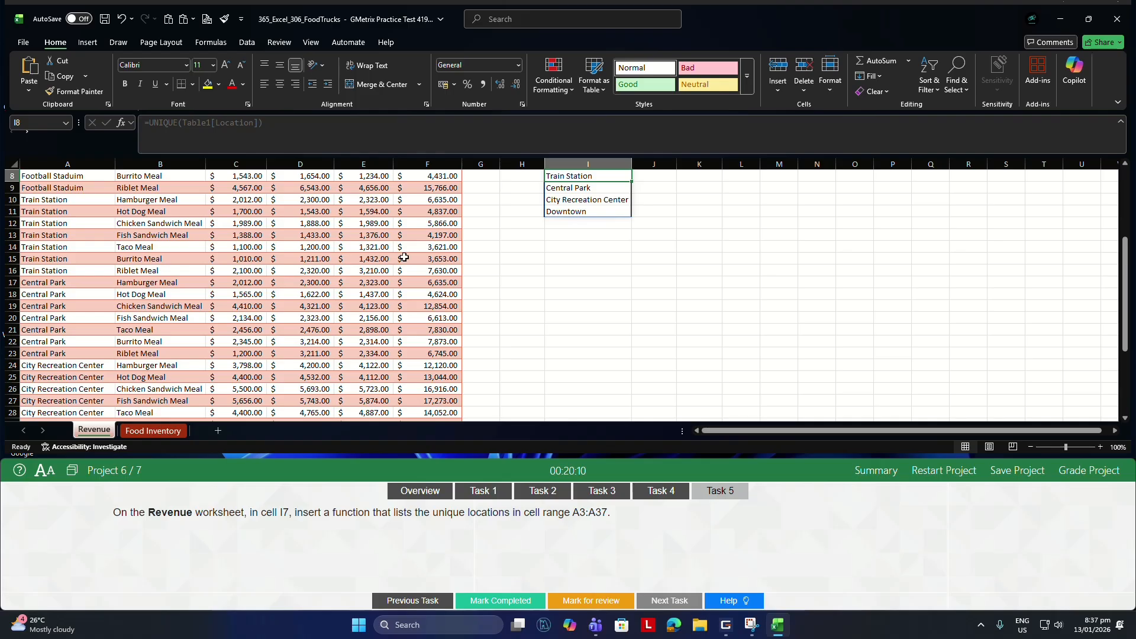
scroll(474, 278, "up", 2)
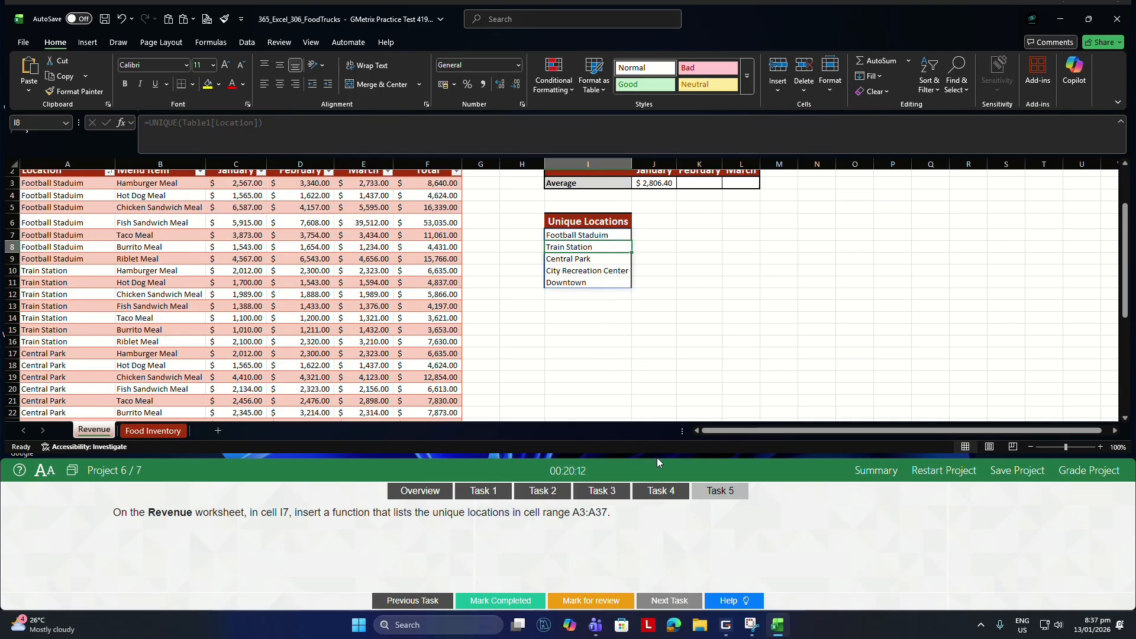
Grade Project 6 and open the Registration Revenues worksheet of Project 7 for its Task 1.
left_click(1064, 474)
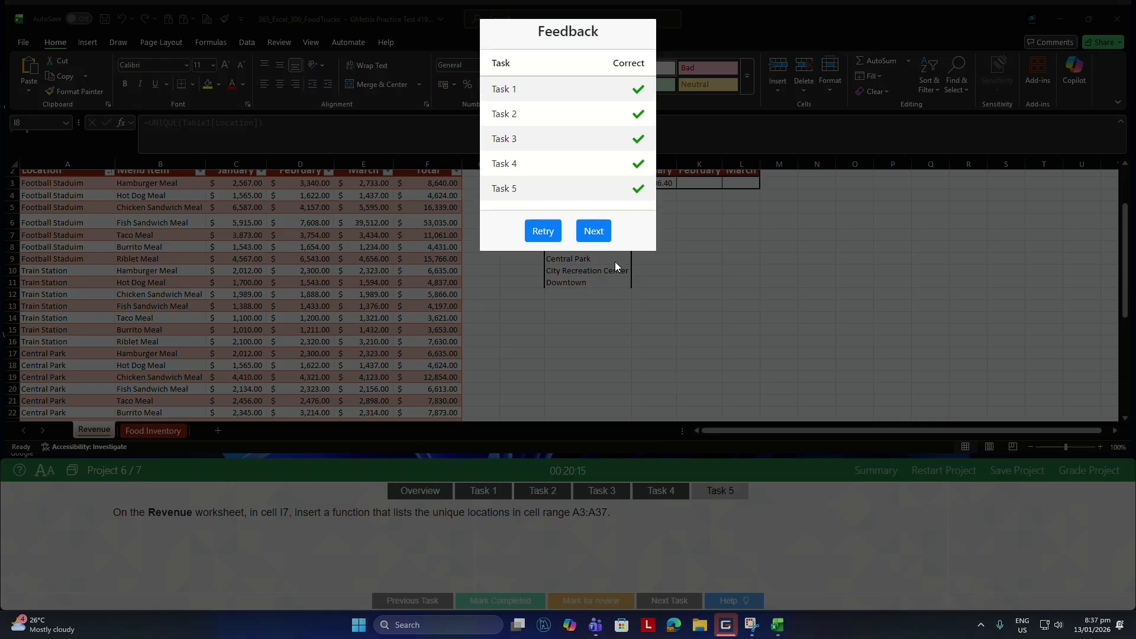
left_click(593, 231)
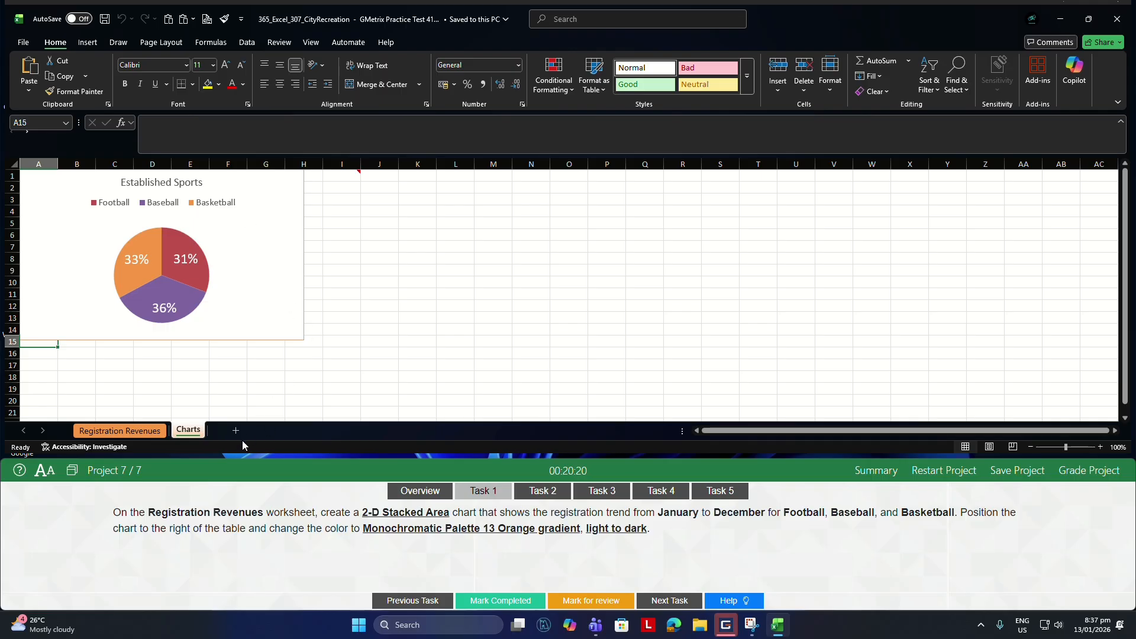
left_click(120, 431)
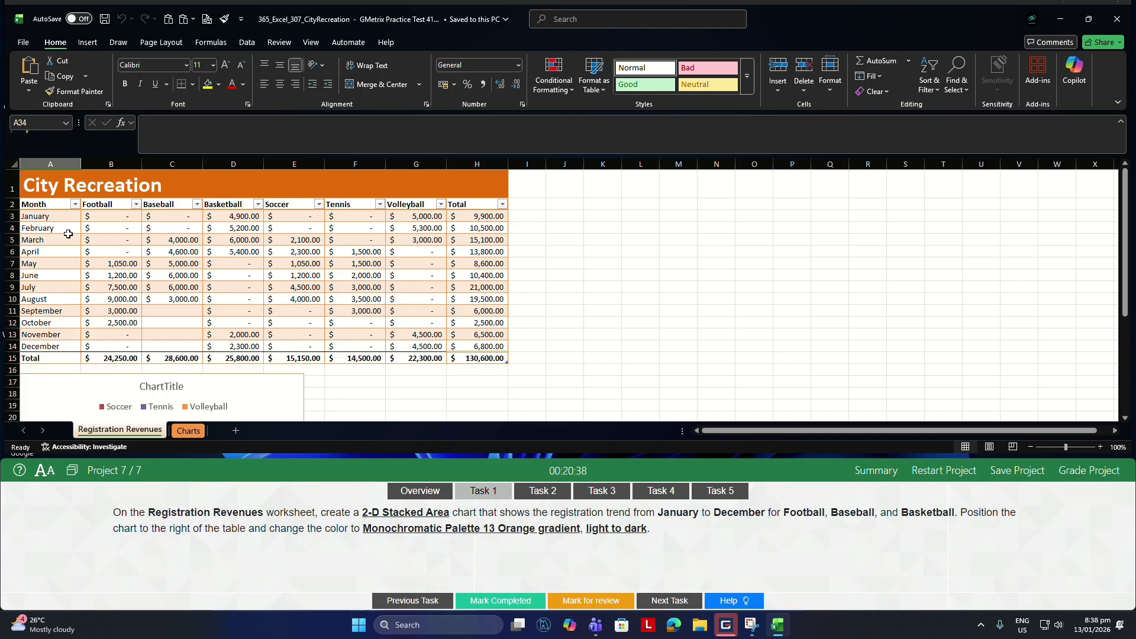
For Task 1, insert a 2-D Stacked Area chart from the January to December data for Football, Baseball and Basketball, range A2:D14.
left_click(36, 205)
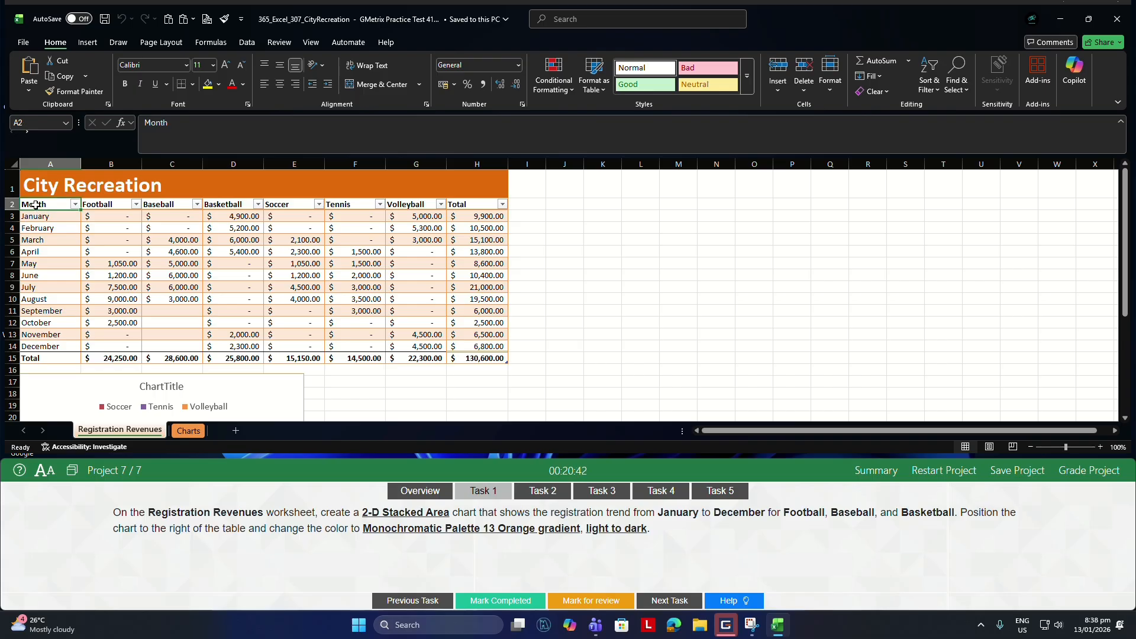
left_click_drag(36, 205, 62, 346)
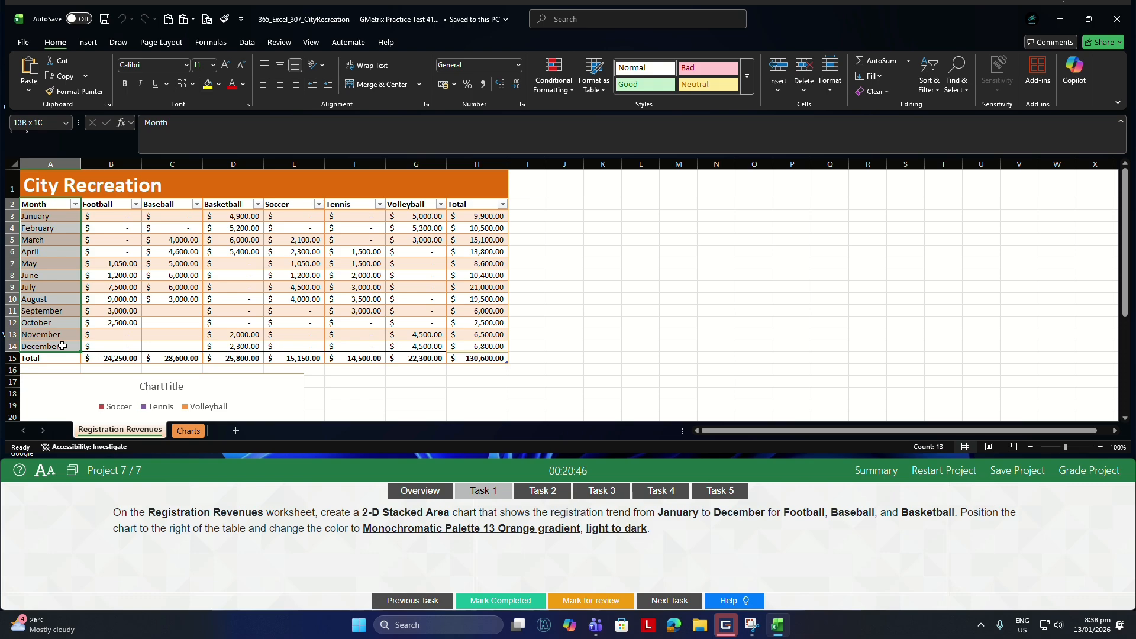
left_click_drag(62, 346, 232, 347)
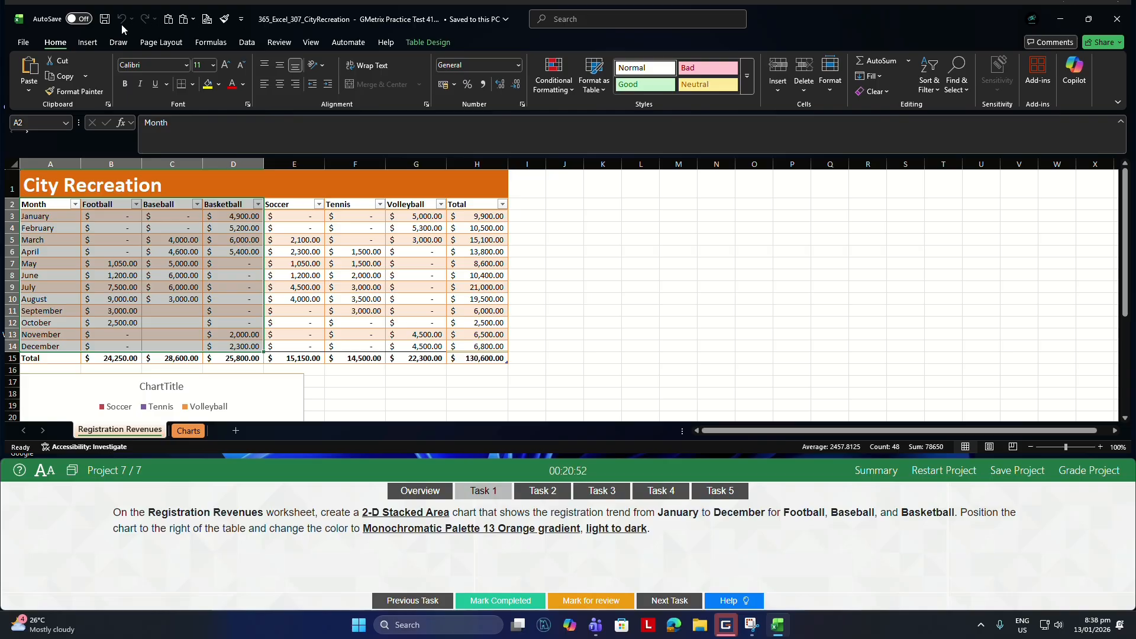
left_click(96, 42)
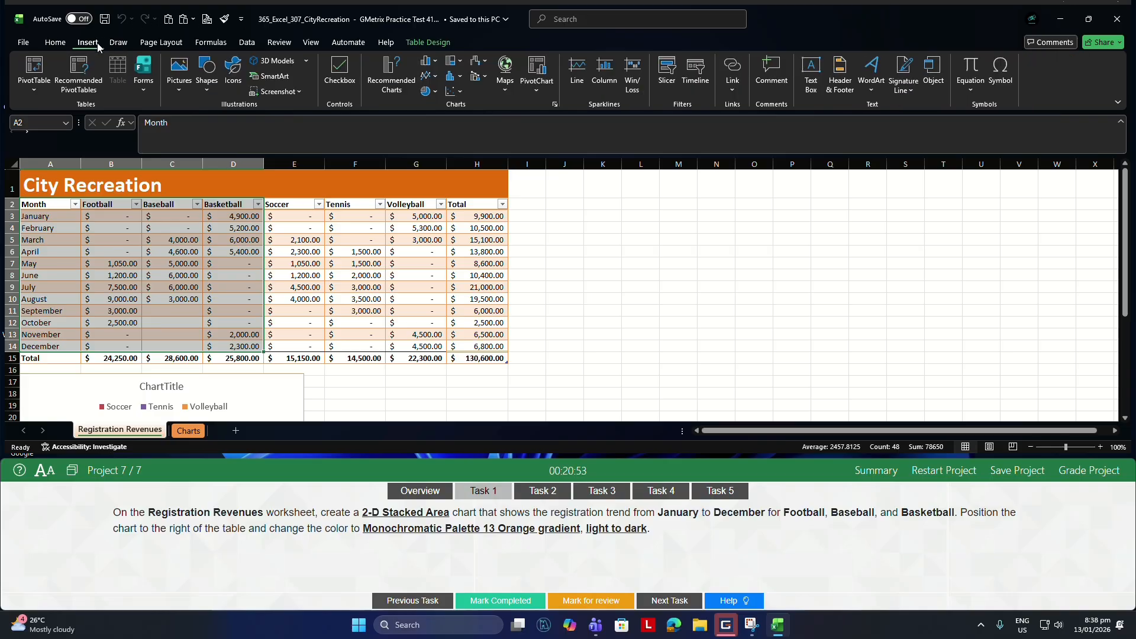
left_click(432, 83)
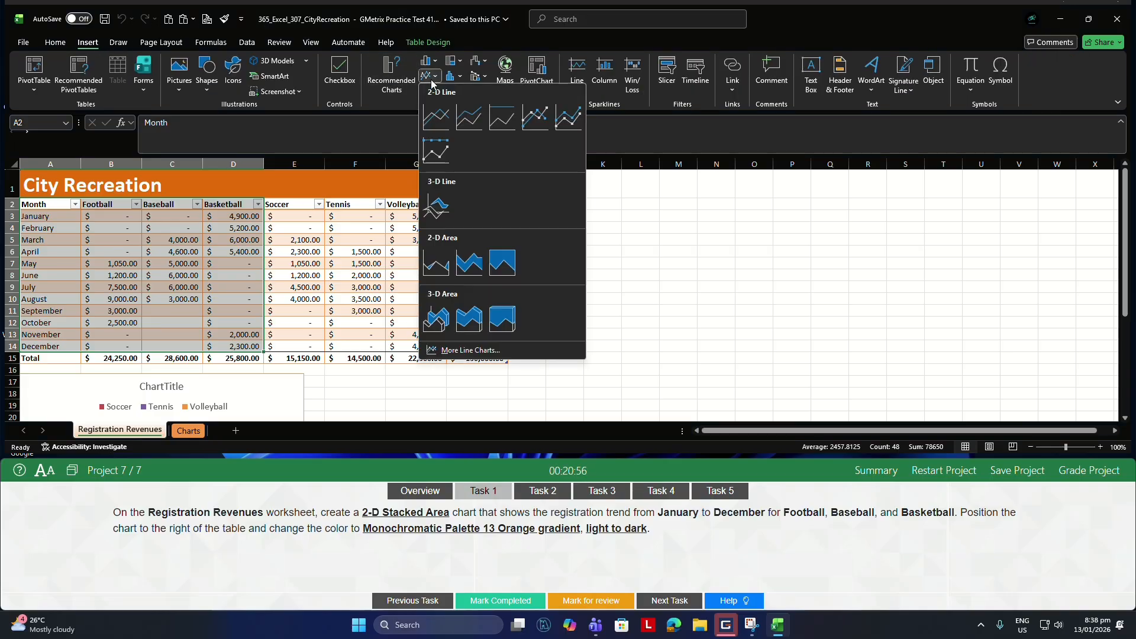
left_click(467, 262)
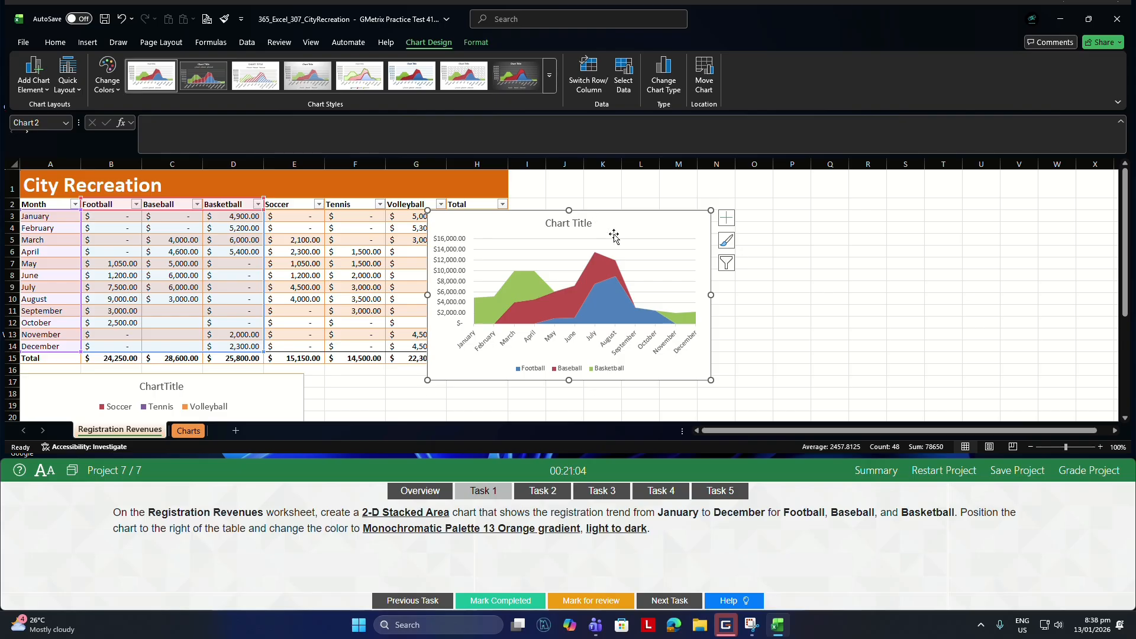
Position the area chart to the right of the table and change its colors to Monochromatic Palette 13, Orange gradient, light to dark.
left_click_drag(634, 223, 752, 202)
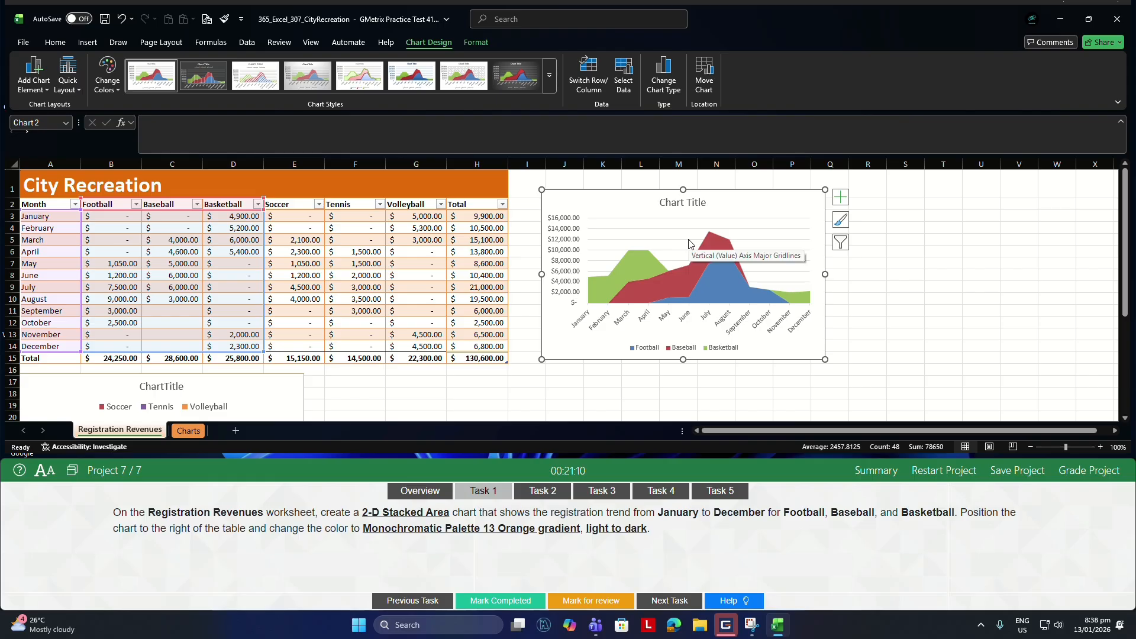
left_click(106, 90)
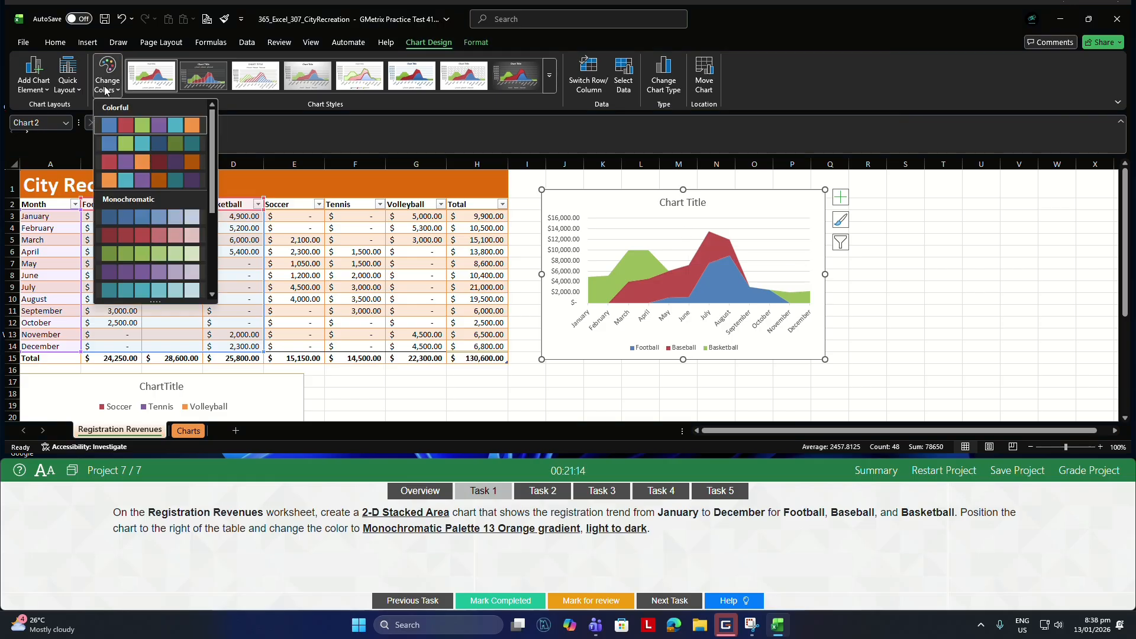
scroll(212, 283, "down", 4)
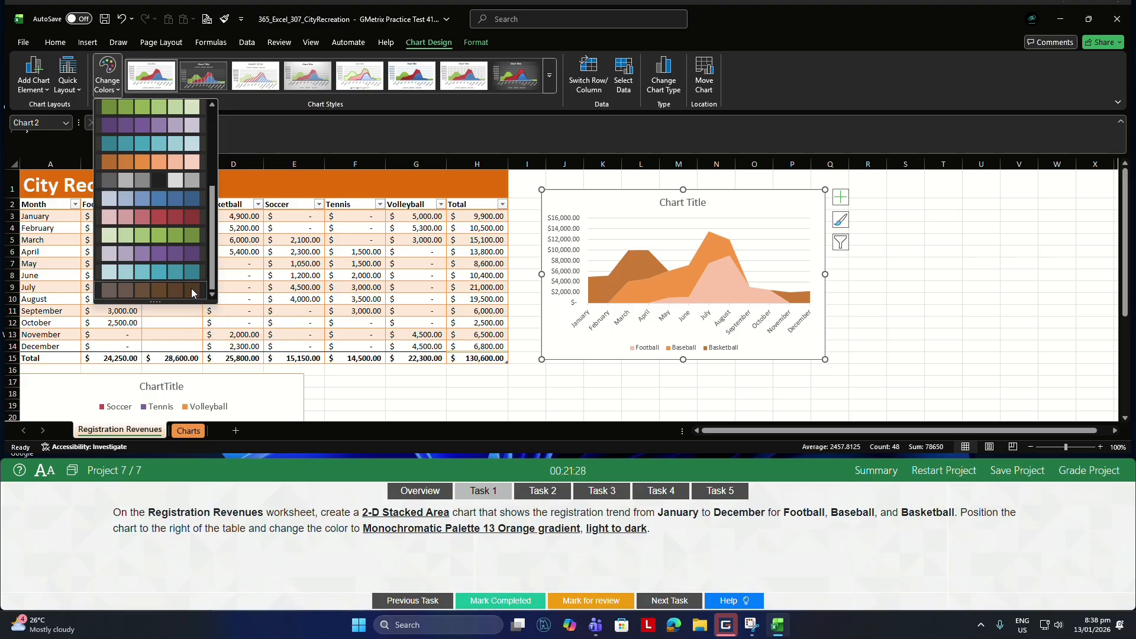
left_click(192, 292)
For Task 2, set the title of the Soccer, Tennis and Volleyball pie chart on the Registration Revenues worksheet to New Sports.
left_click(539, 491)
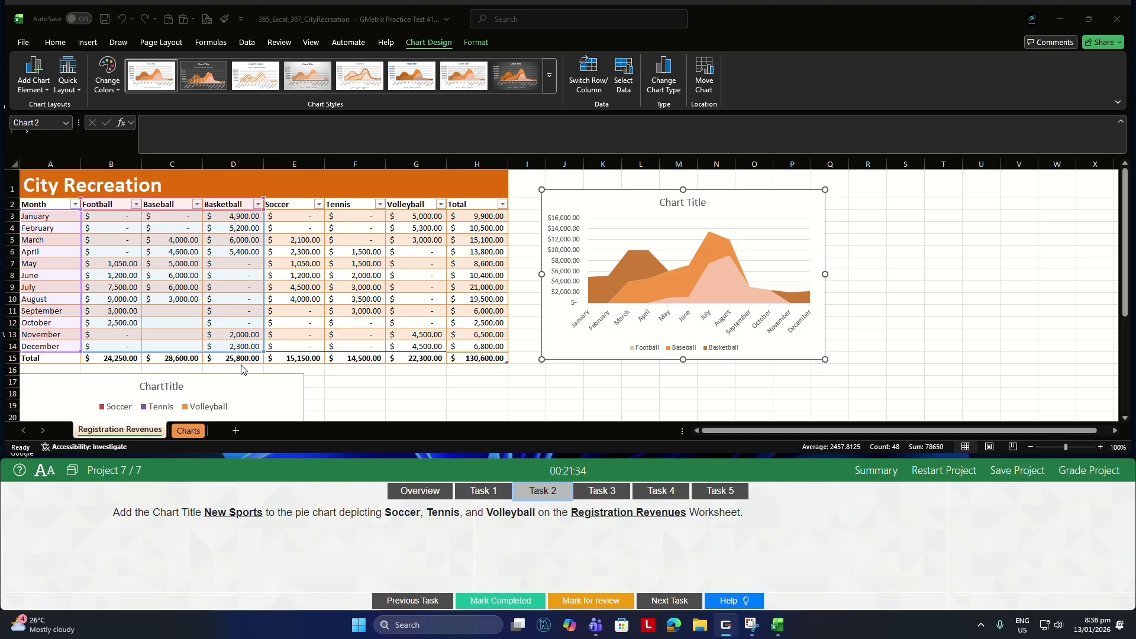
scroll(242, 370, "down", 1)
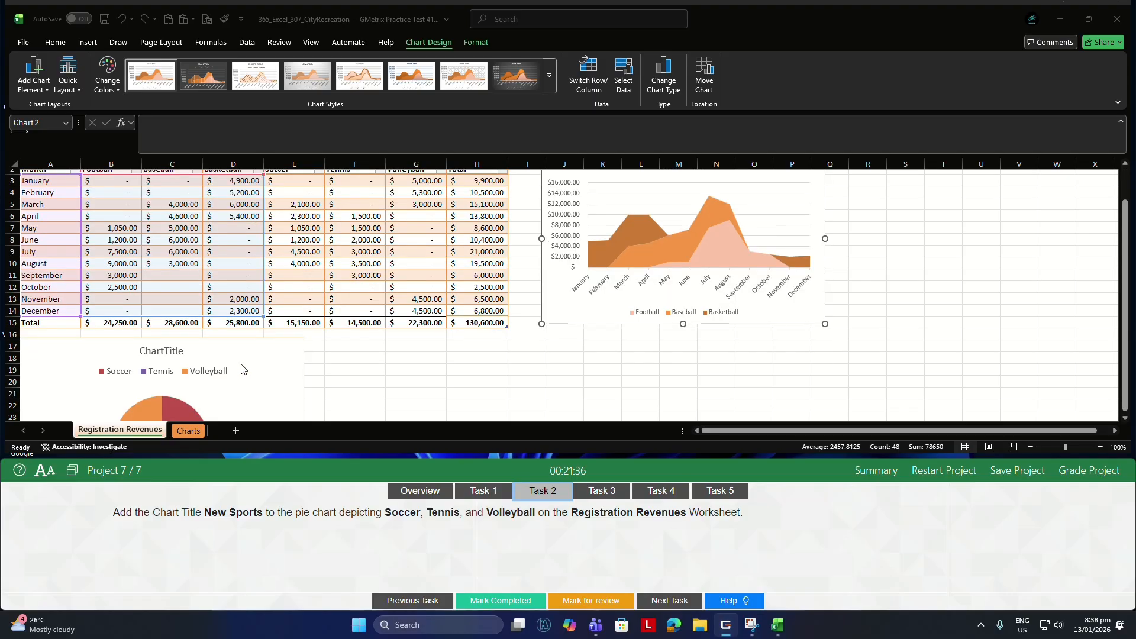
left_click(157, 351)
left_click(157, 351)
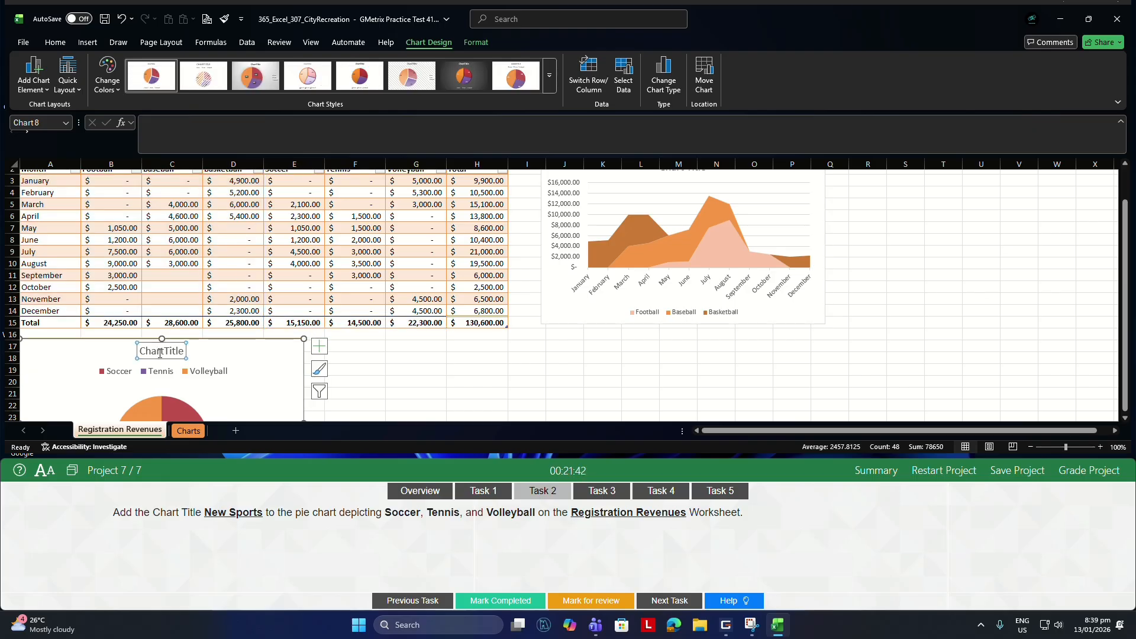
triple_click(160, 352)
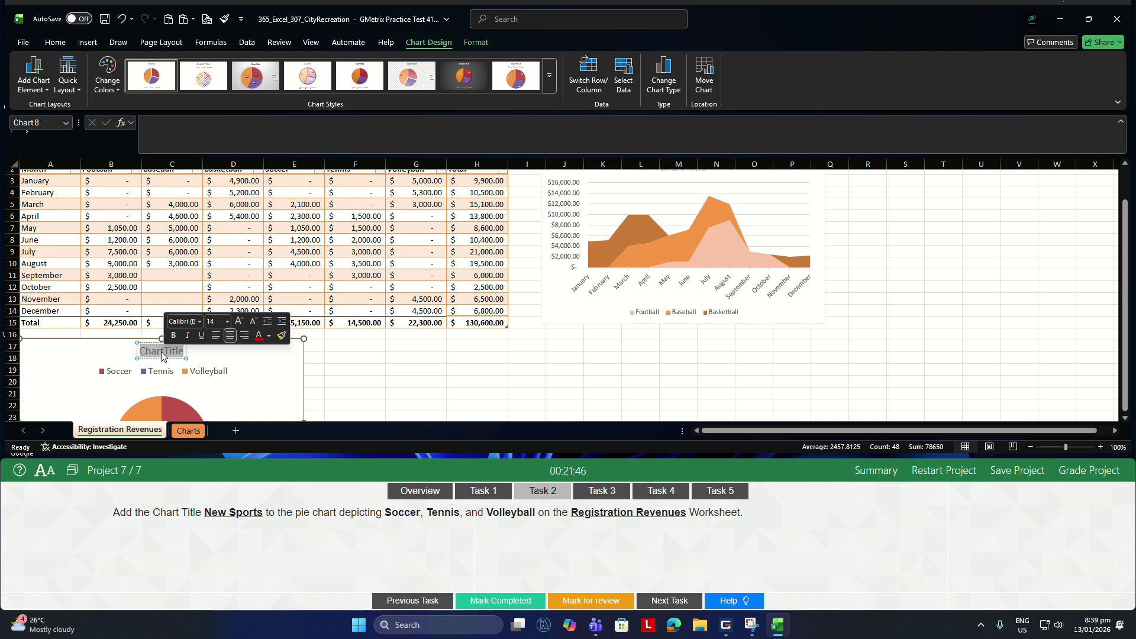
type("Ne")
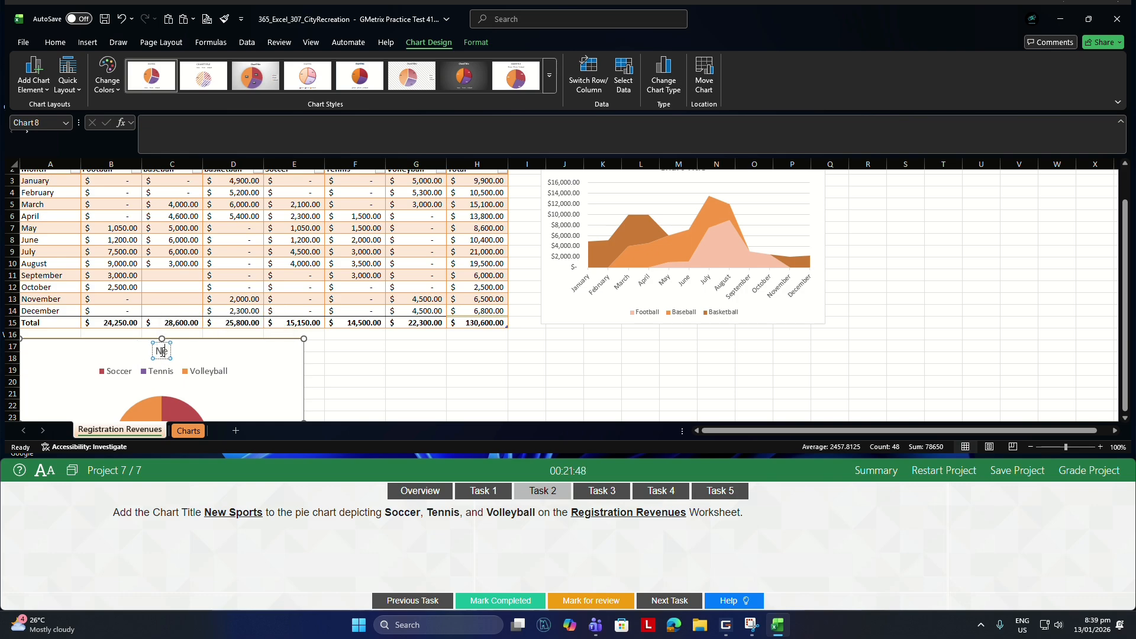
type("w Sports")
left_click(341, 364)
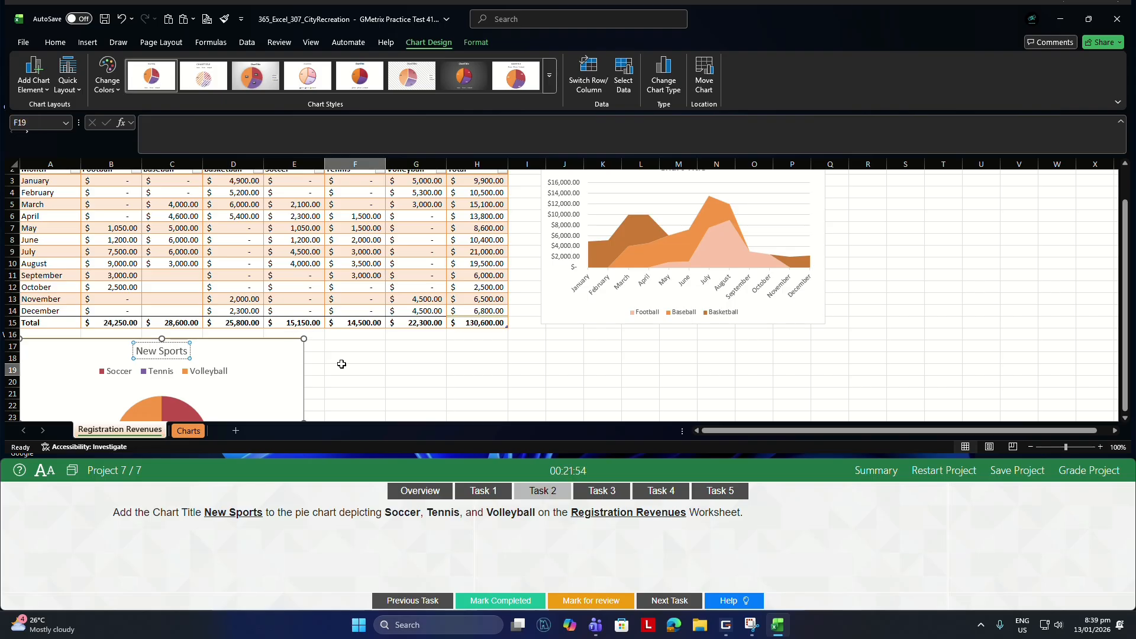
For Task 3, move the New Sports pie chart to the Charts worksheet as an object using Move Chart.
left_click(602, 489)
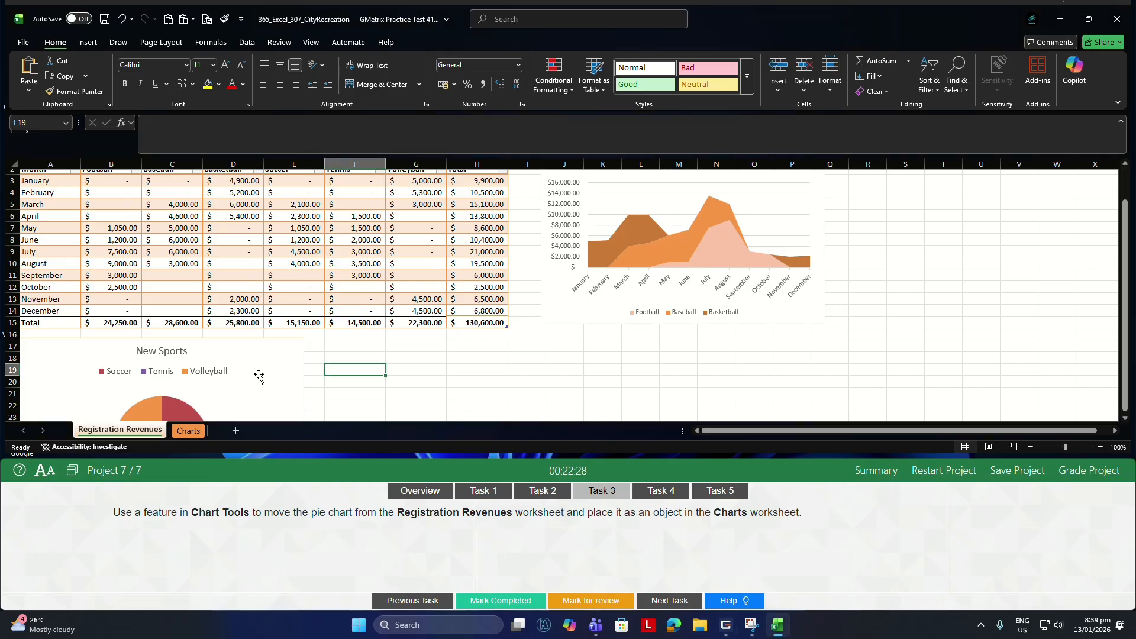
left_click(261, 377)
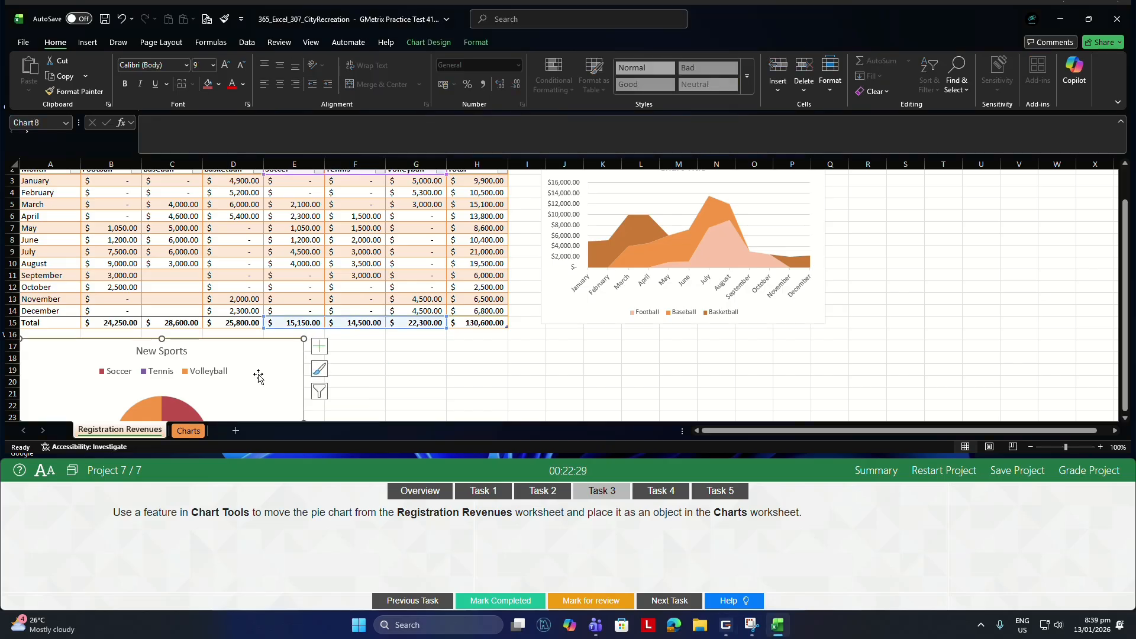
left_click(424, 42)
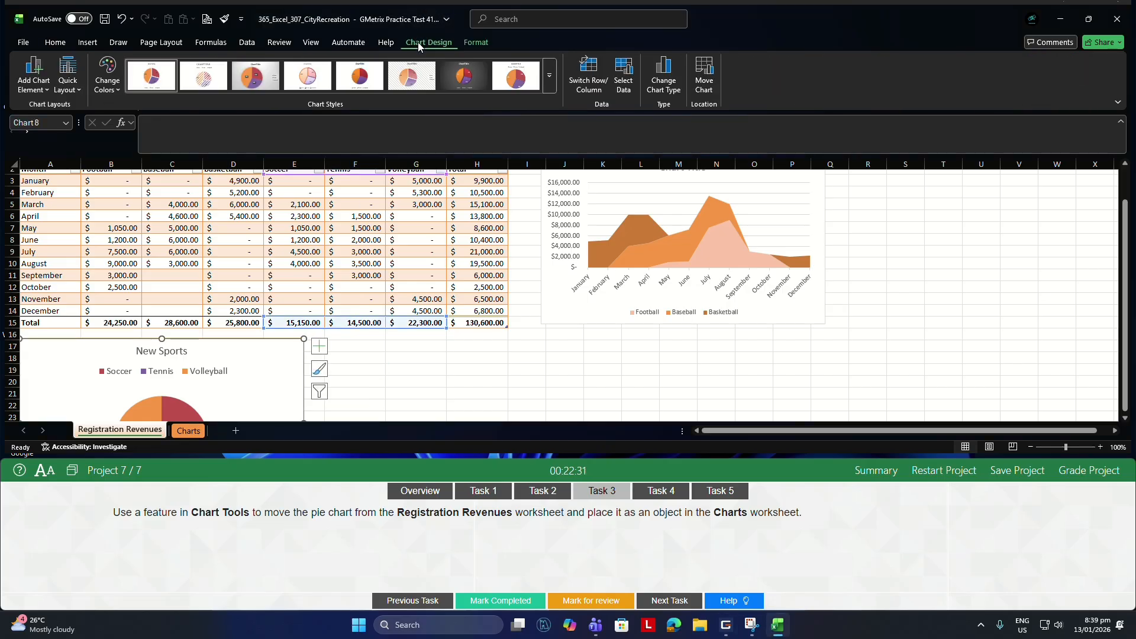
left_click(698, 92)
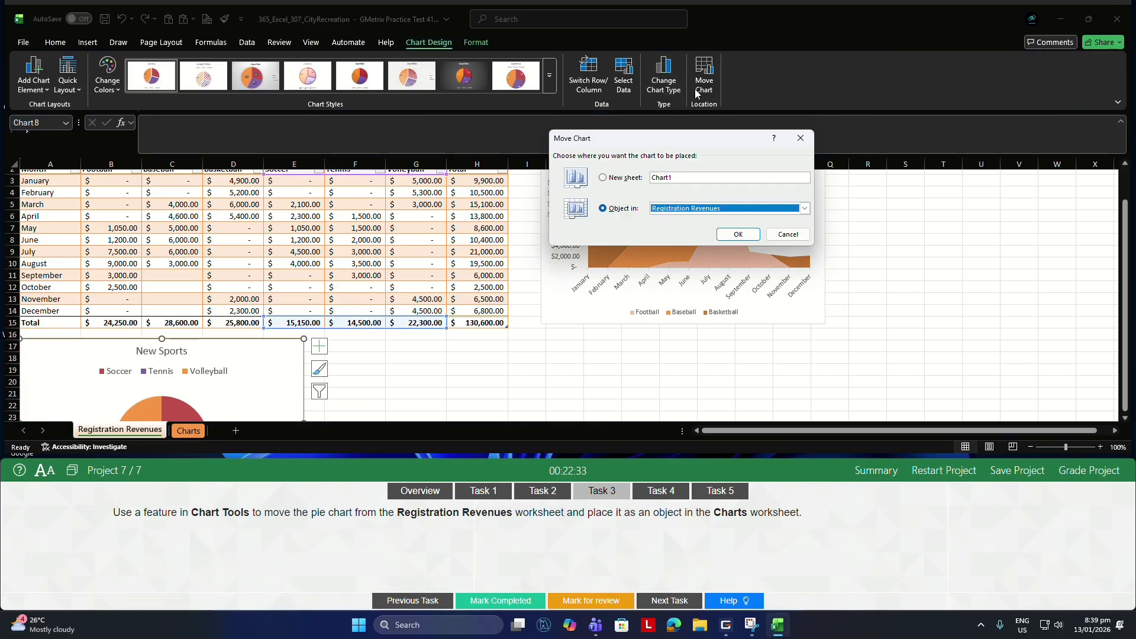
left_click(804, 210)
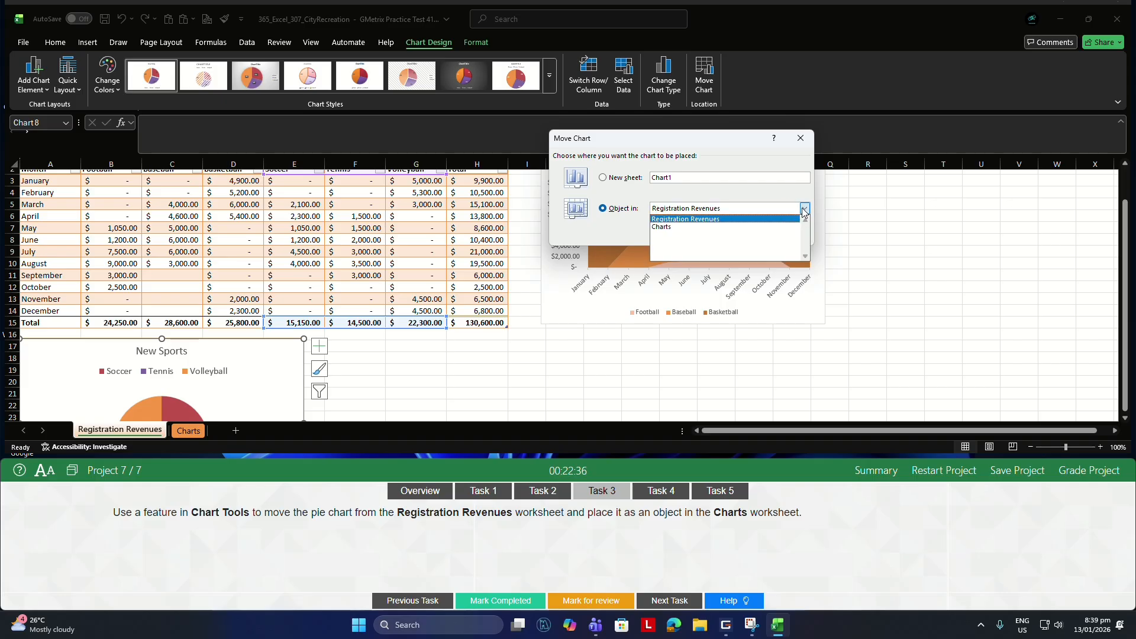
left_click(678, 228)
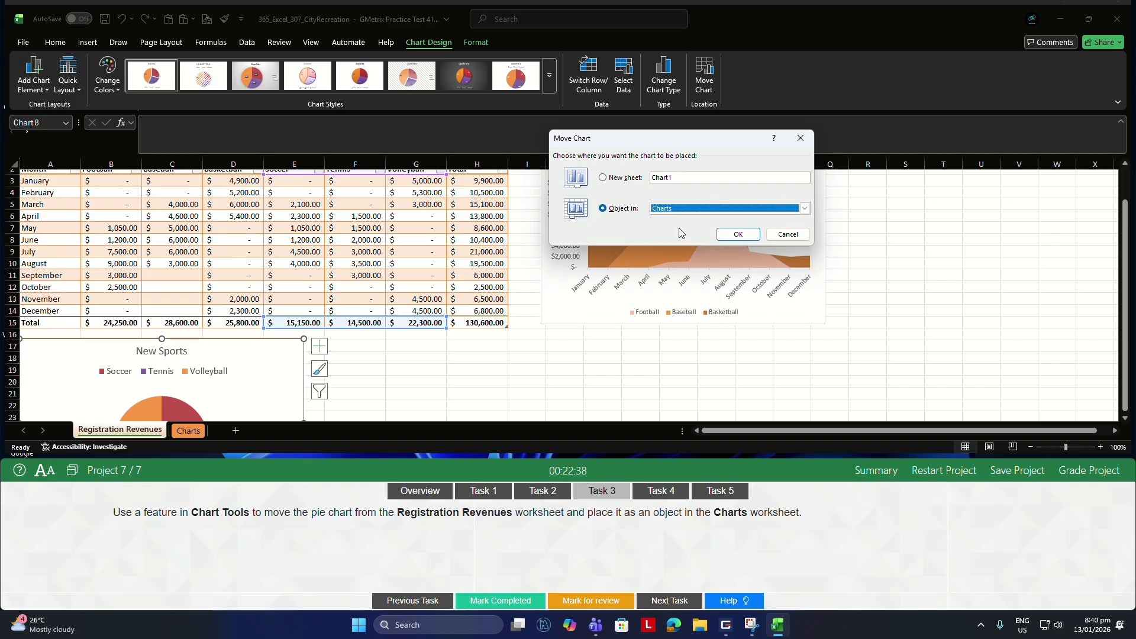
left_click(728, 233)
For Task 4, add the alt text Established Sports to the Football, Baseball and Basketball pie chart on the Charts worksheet.
left_click(661, 490)
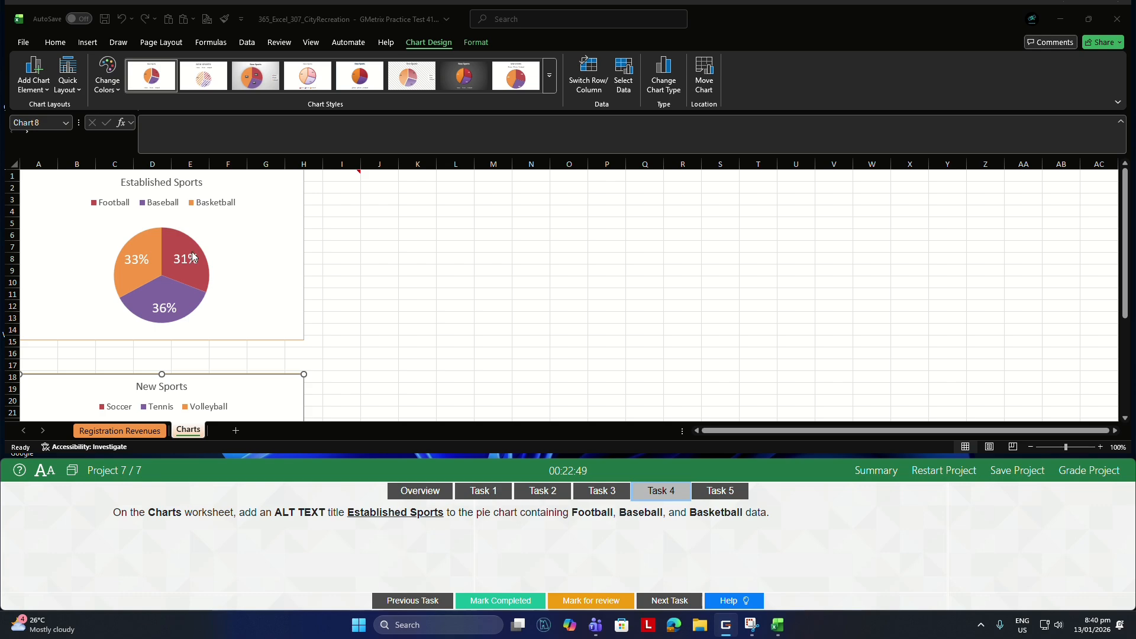
right_click(238, 241)
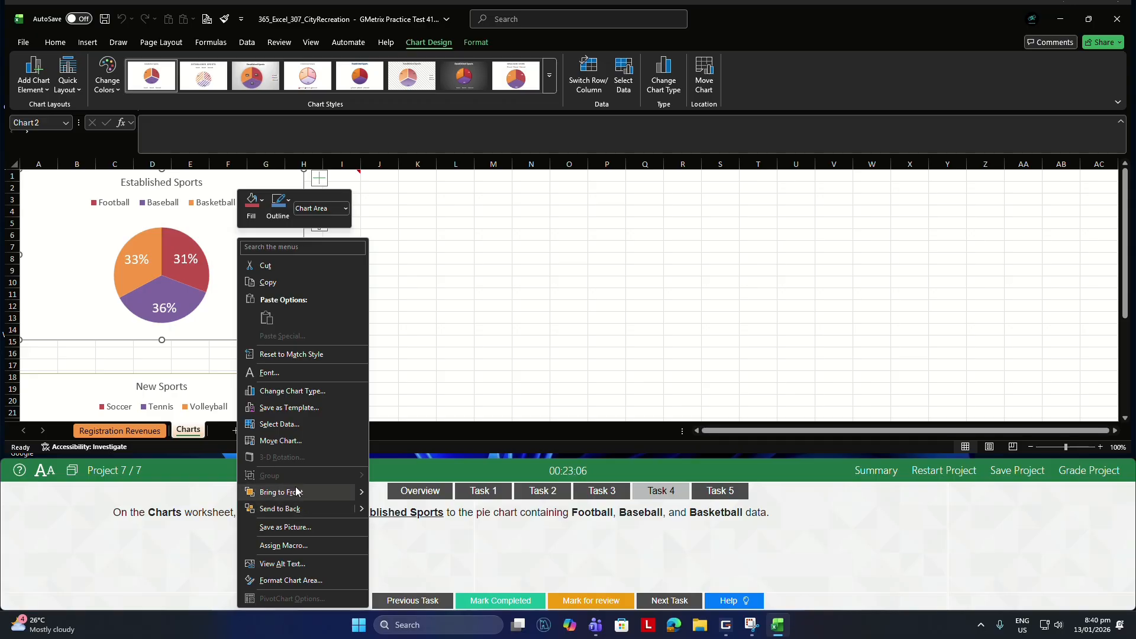
left_click(362, 623)
left_click(248, 253)
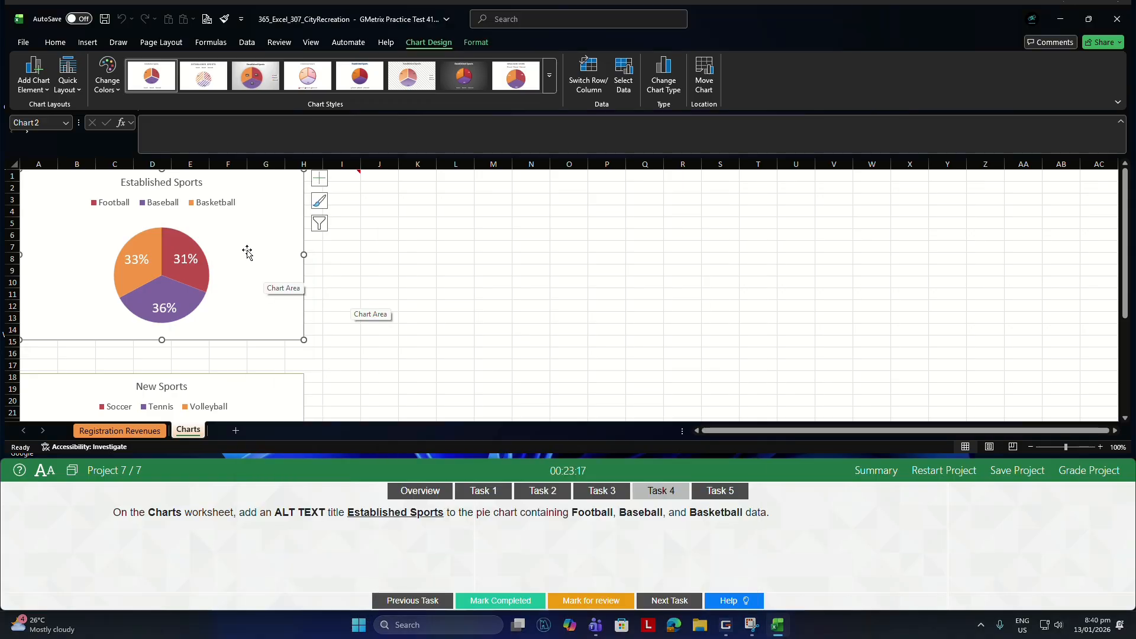
right_click(247, 253)
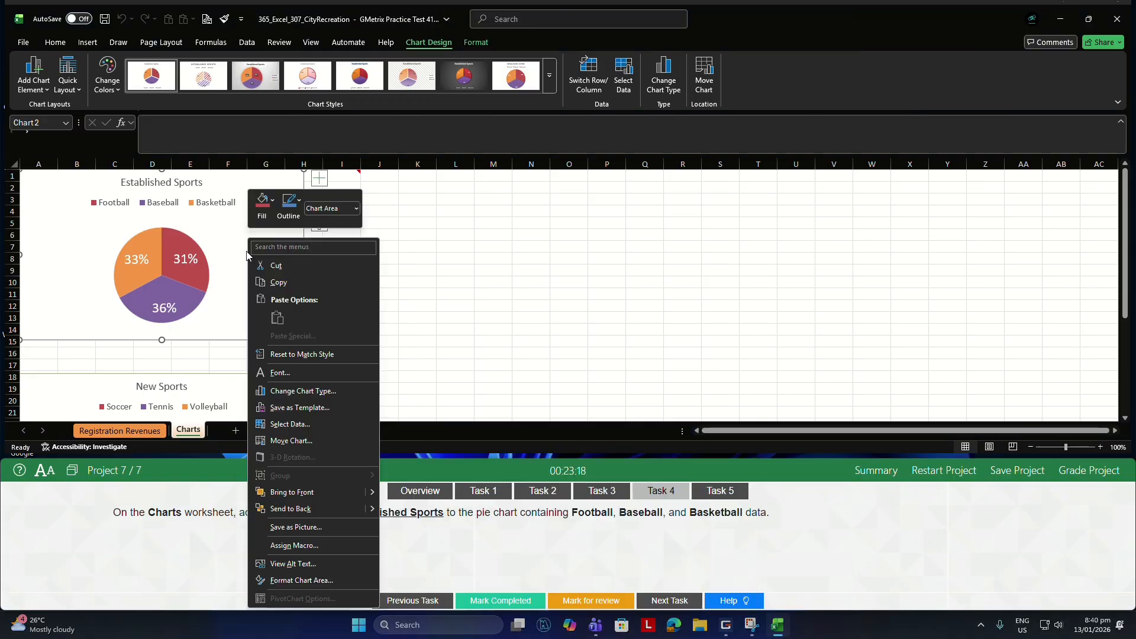
left_click(282, 566)
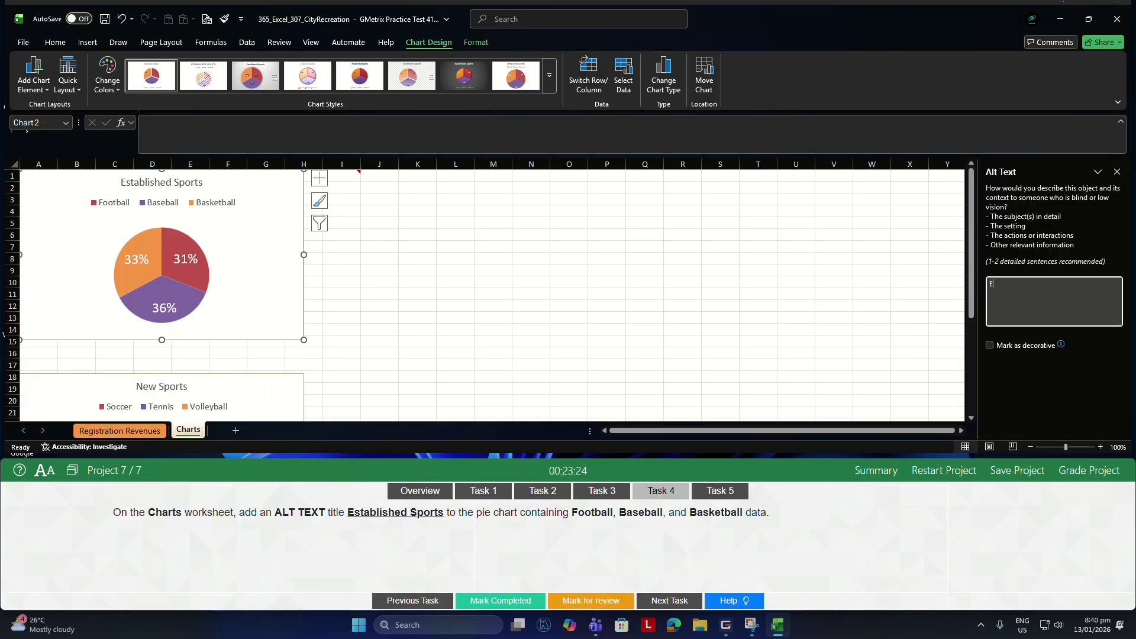
type("Established Sports")
left_click(1117, 172)
For Task 5, delete the note in cell I1 of the Charts worksheet.
left_click(722, 490)
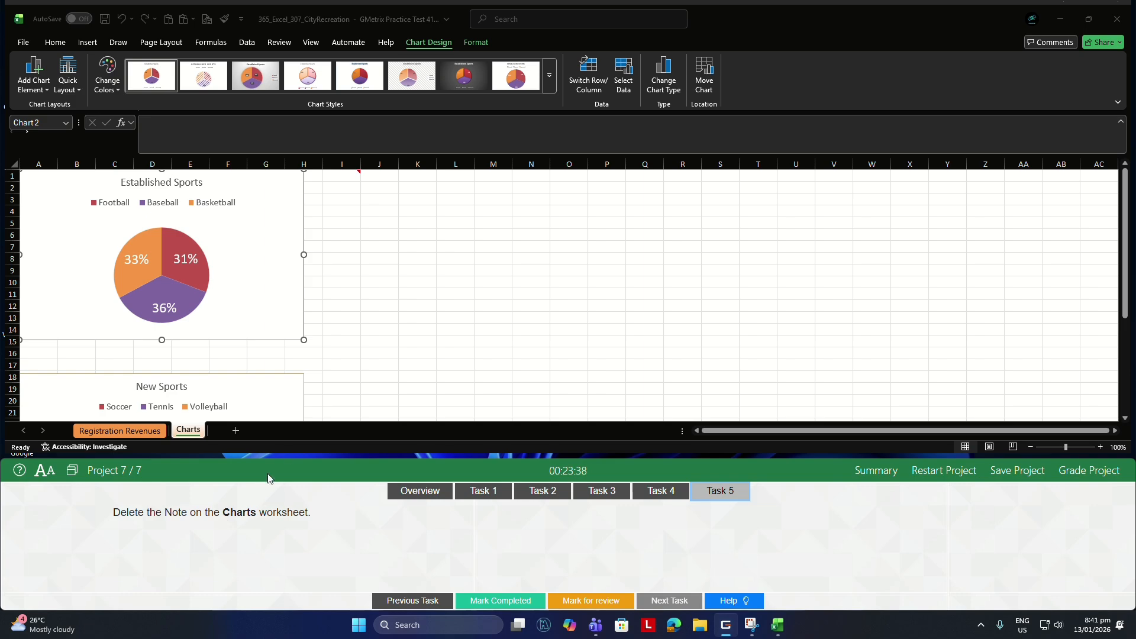
left_click(351, 174)
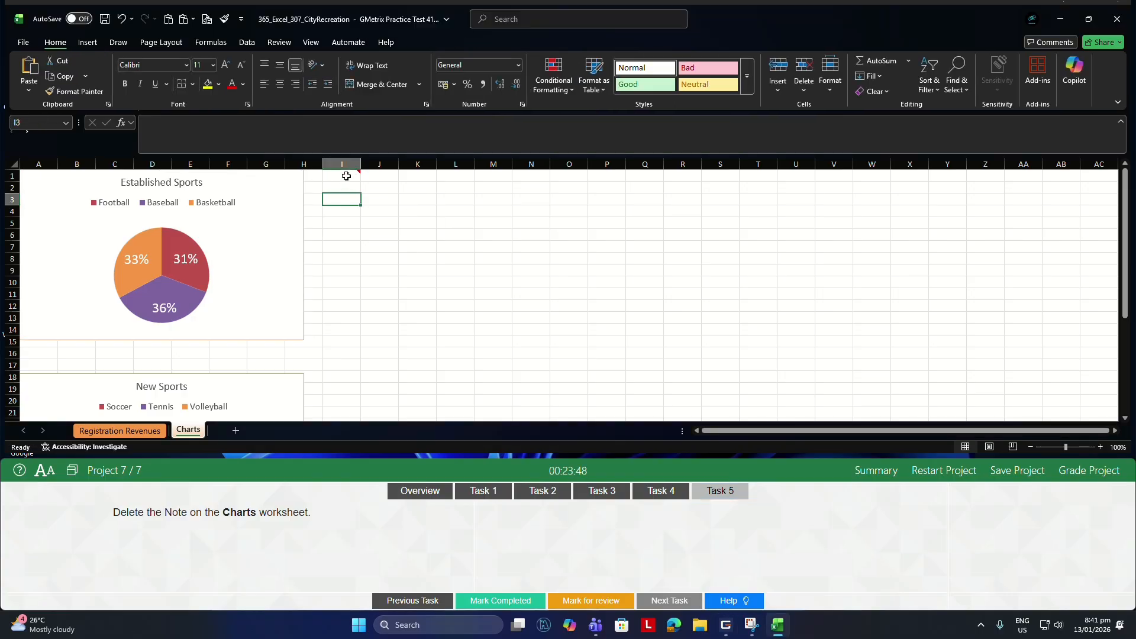
right_click(346, 176)
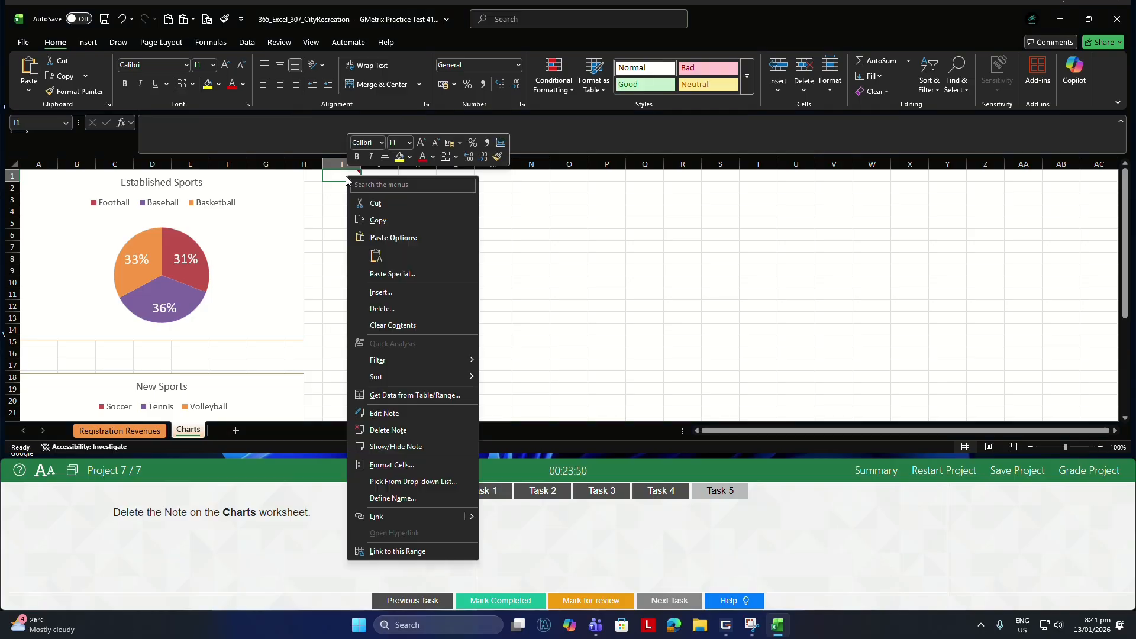
left_click(399, 434)
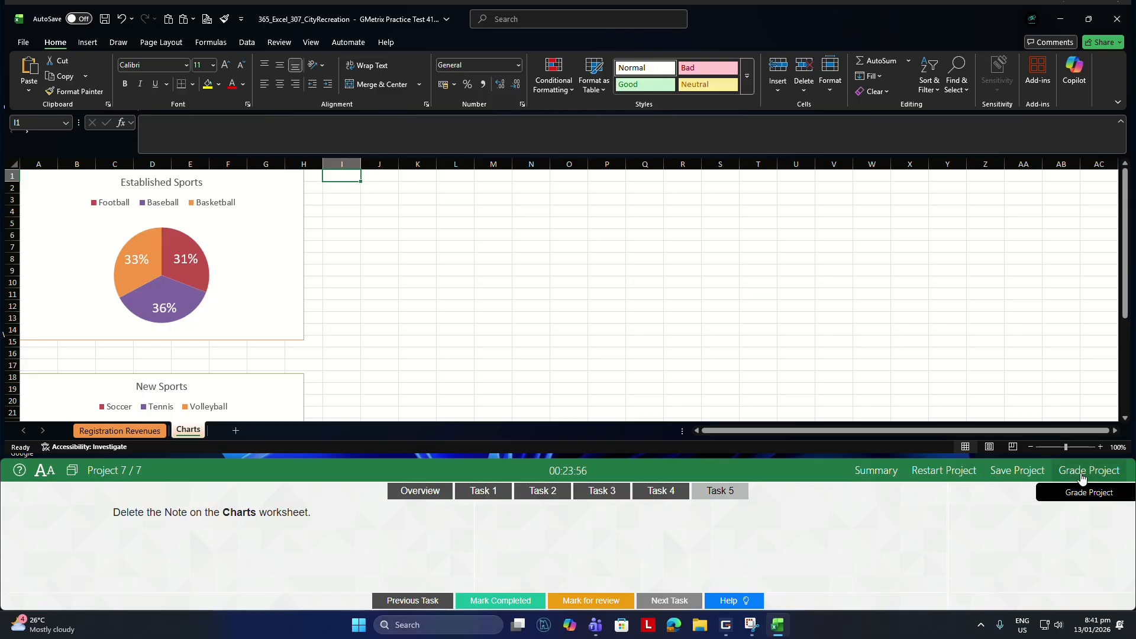
Grade Project 7, then finish the Excel 365 Practice Exam 3 Training test and confirm its submission.
left_click(666, 491)
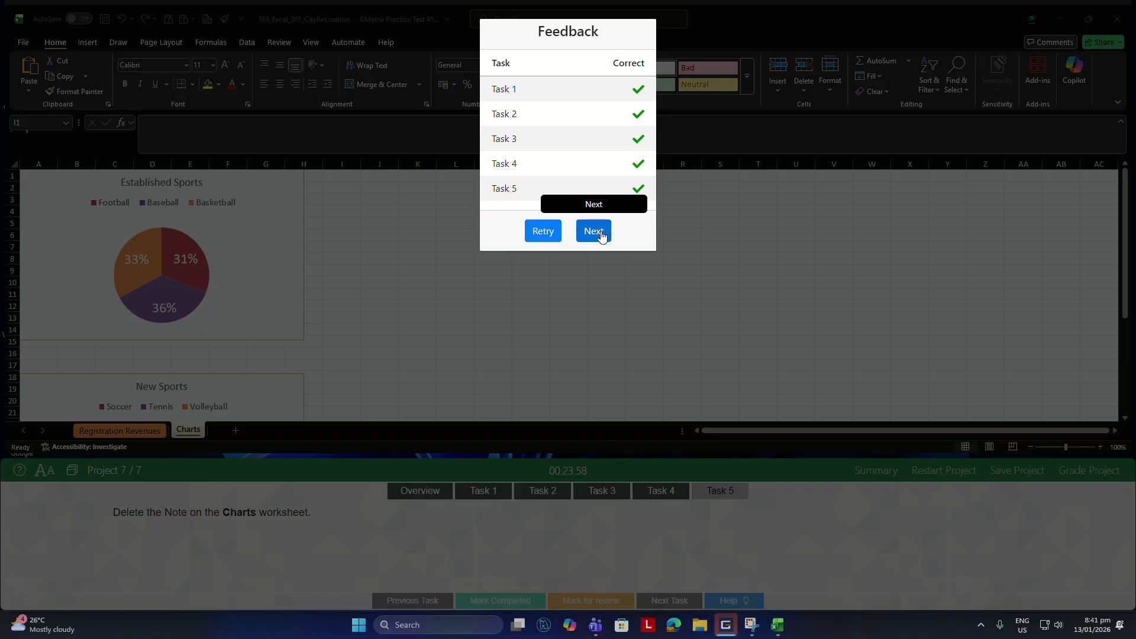
left_click(593, 232)
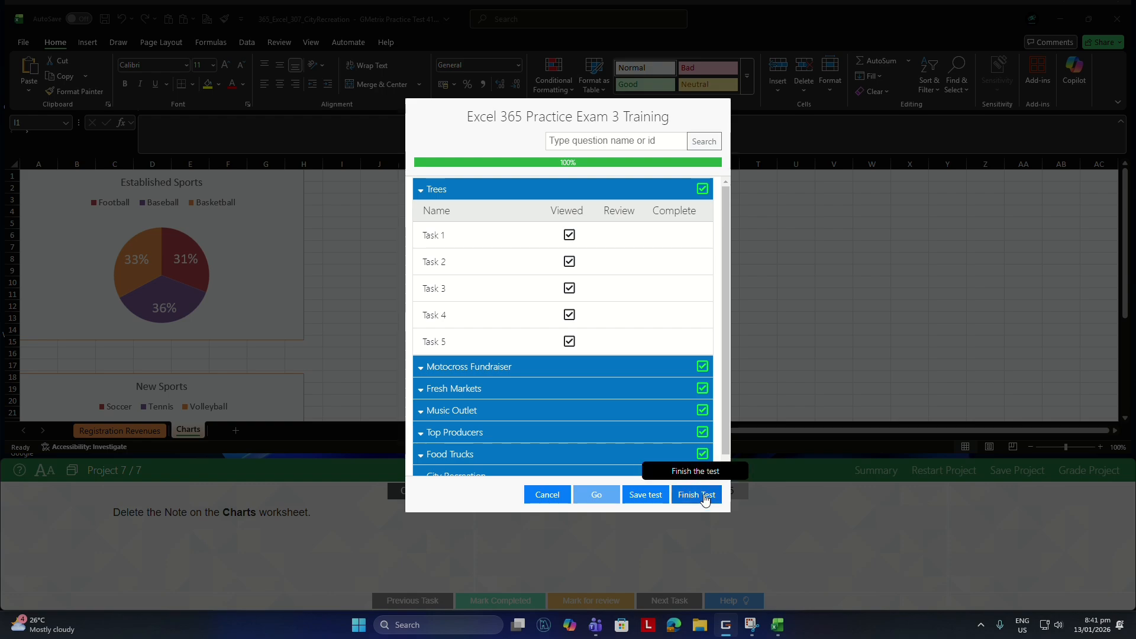
left_click(705, 496)
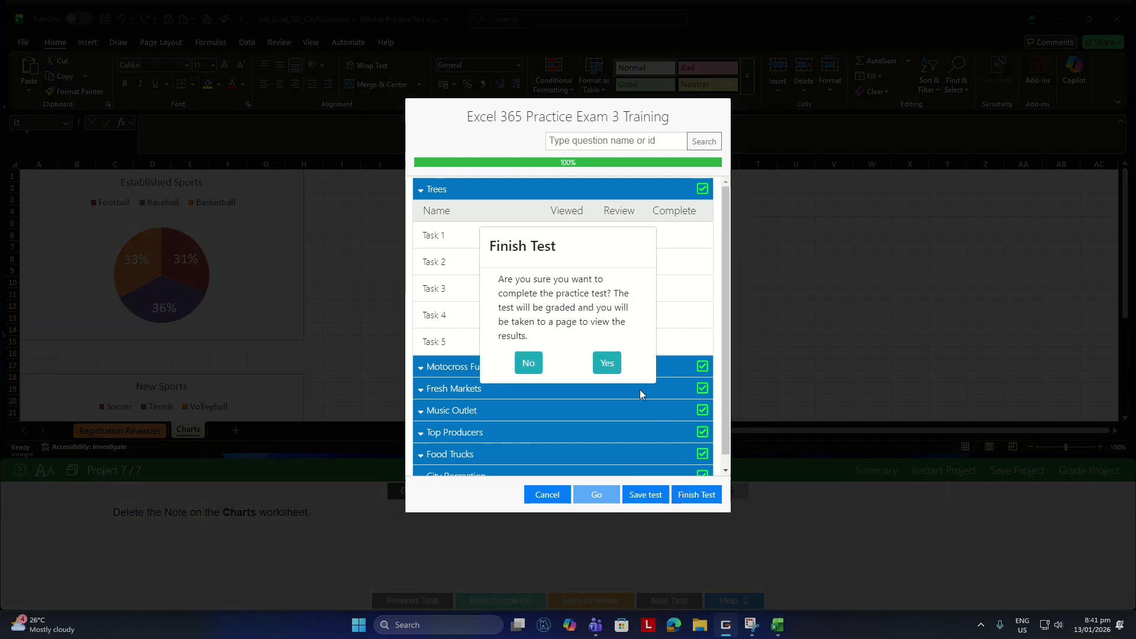
left_click(603, 364)
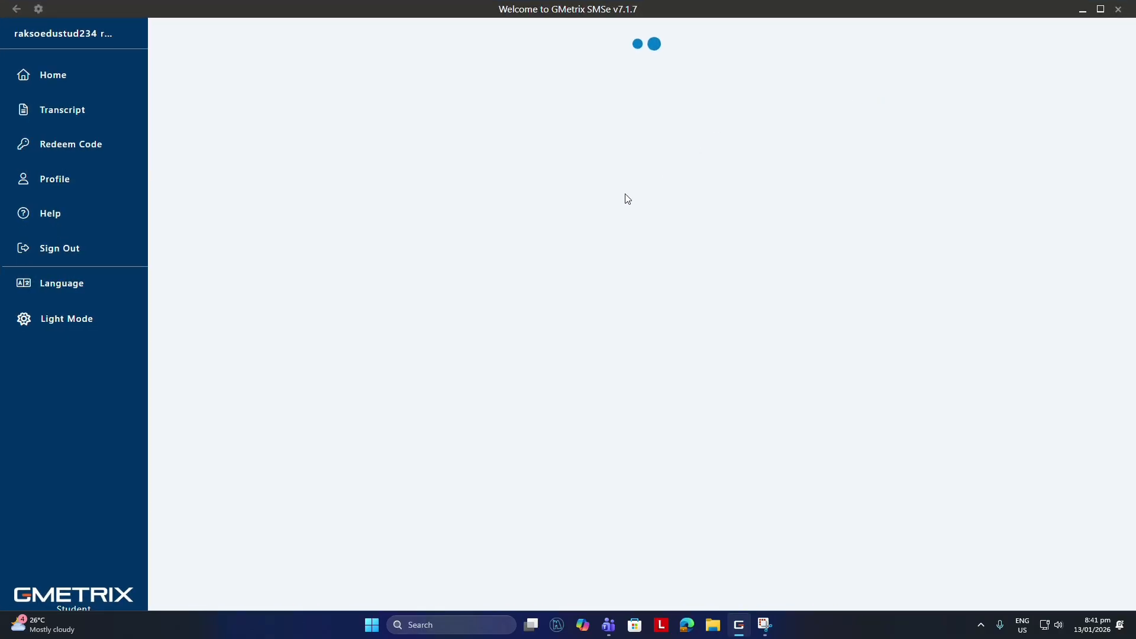